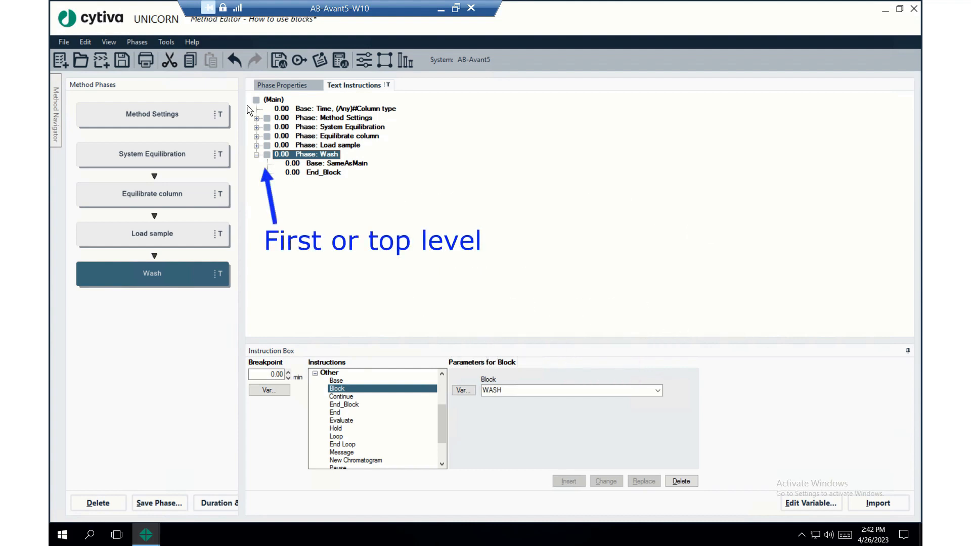
Expand the Load sample phase to examine its instructions, and collapse both the Load sample and Wash phases
{"action": "left_click", "coordinate": [256, 155]}
{"action": "left_click", "coordinate": [256, 155]}
{"action": "left_click", "coordinate": [257, 146]}
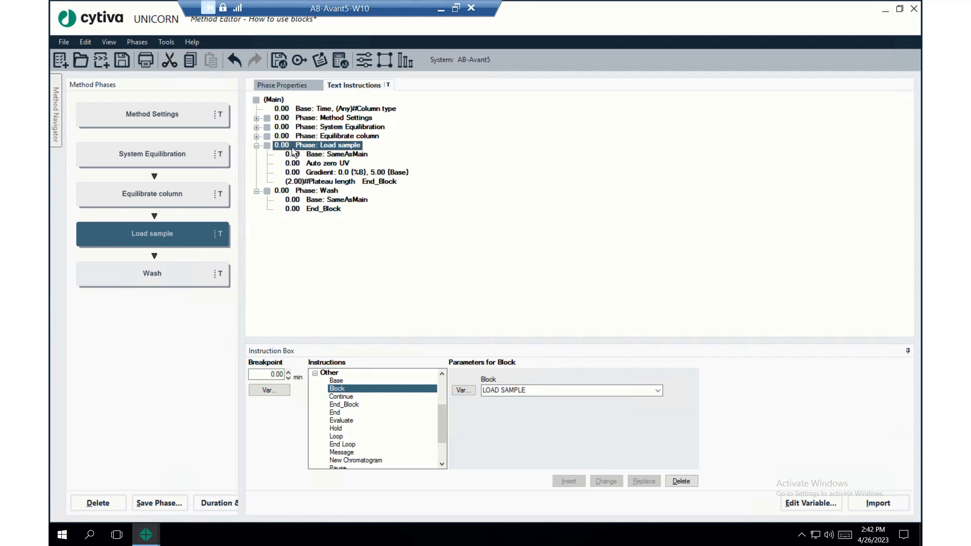
{"action": "left_click", "coordinate": [257, 146]}
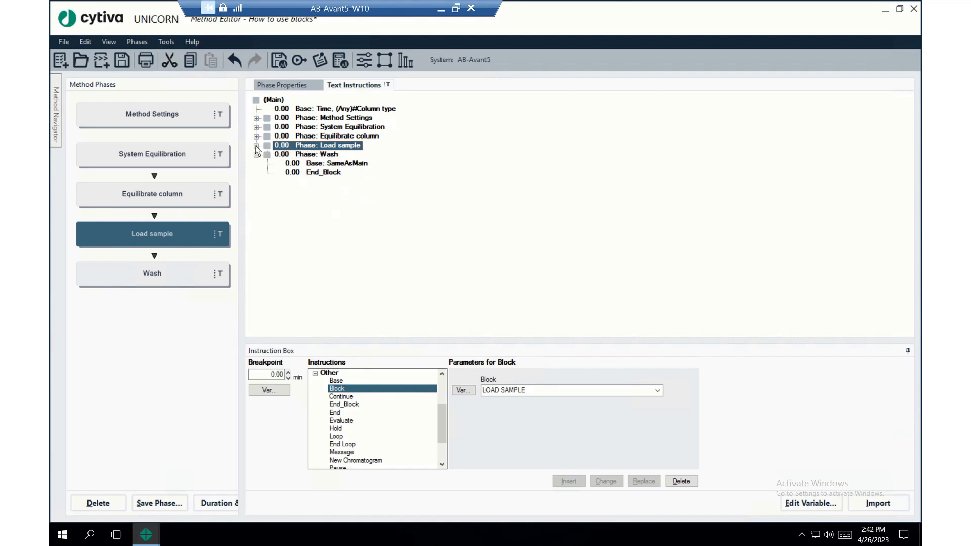
{"action": "left_click", "coordinate": [257, 155]}
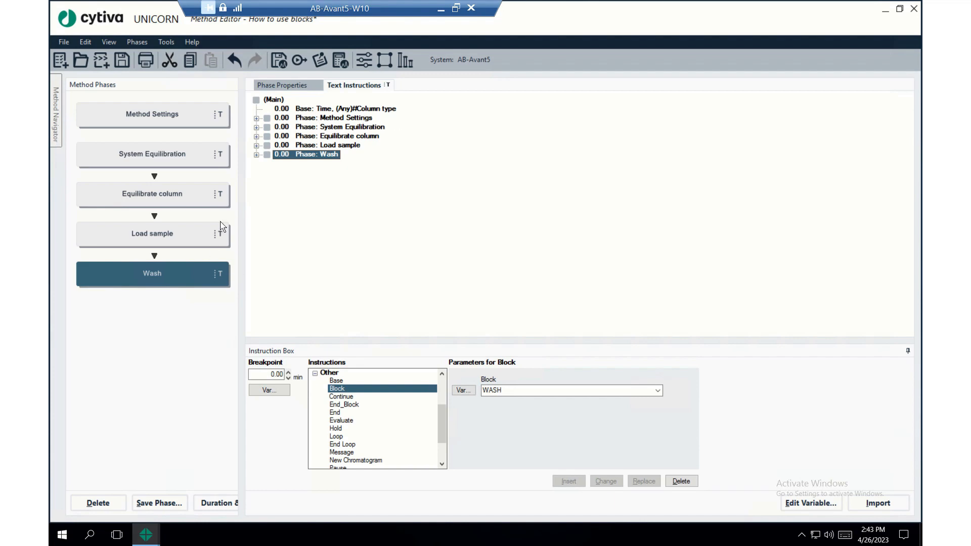
Show the phase library and add a User Defined phase named Elution after the Wash phase
{"action": "left_click", "coordinate": [109, 42]}
{"action": "left_click", "coordinate": [111, 41]}
{"action": "left_click", "coordinate": [112, 40]}
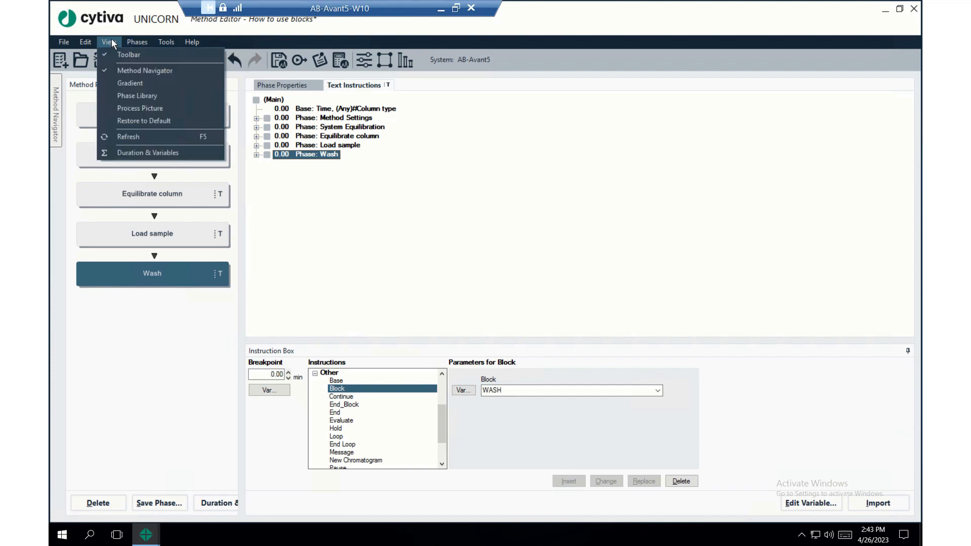
{"action": "left_click", "coordinate": [135, 96]}
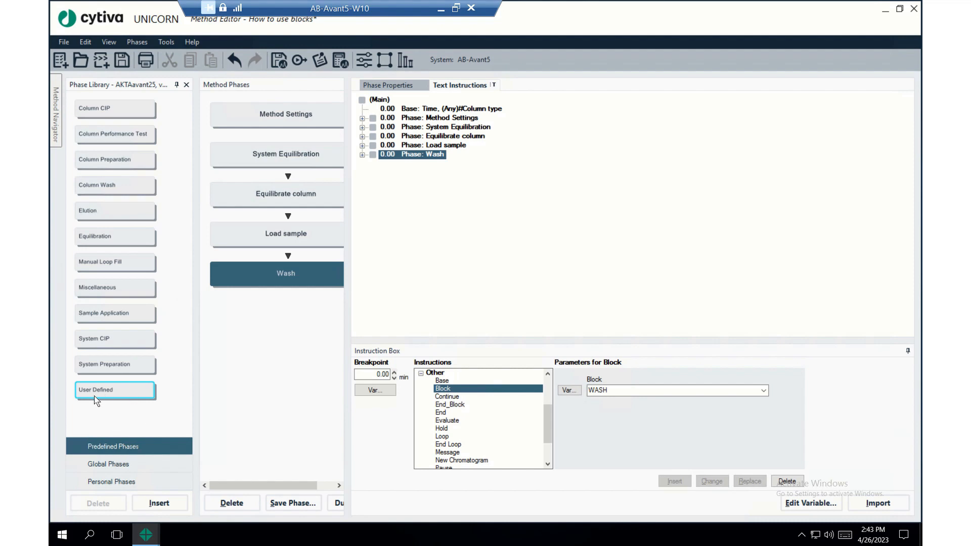
{"action": "left_click_drag", "start_coordinate": [261, 315], "coordinate": [261, 315]}
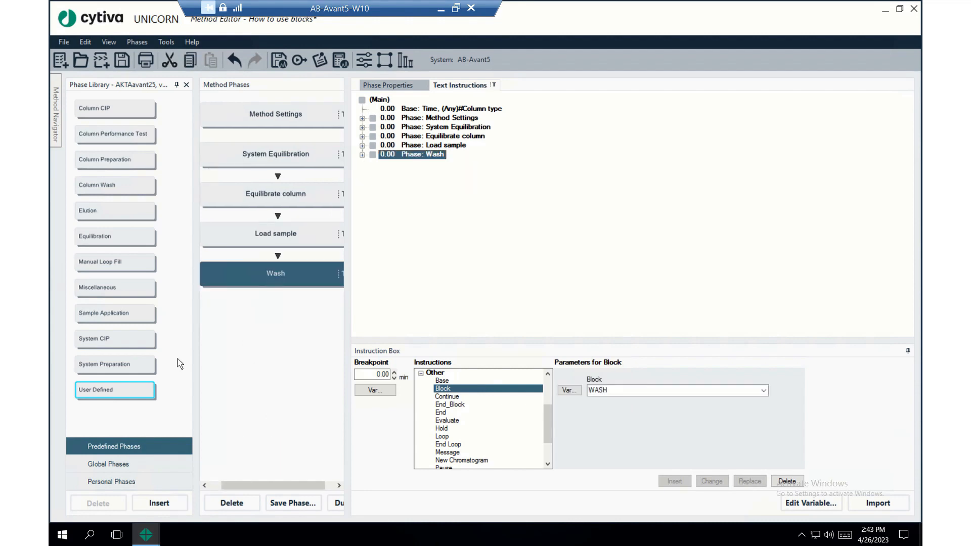
{"action": "left_click", "coordinate": [130, 389]}
{"action": "left_click_drag", "start_coordinate": [243, 433], "coordinate": [267, 311]}
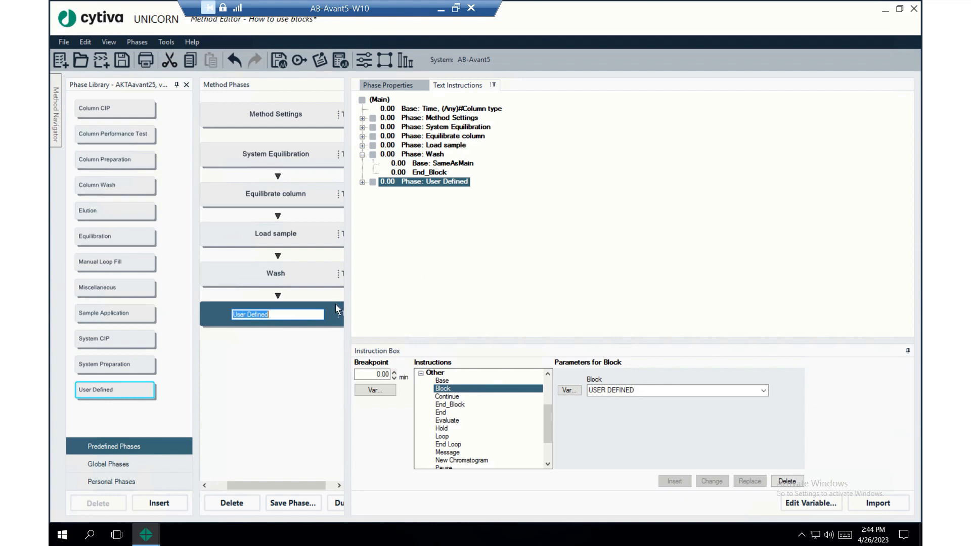
{"action": "type", "text": "Elution"}
{"action": "key", "text": "Return"}
Expand the Elution phase in the text instructions and examine its Base and End_Block lines
{"action": "left_click", "coordinate": [363, 183]}
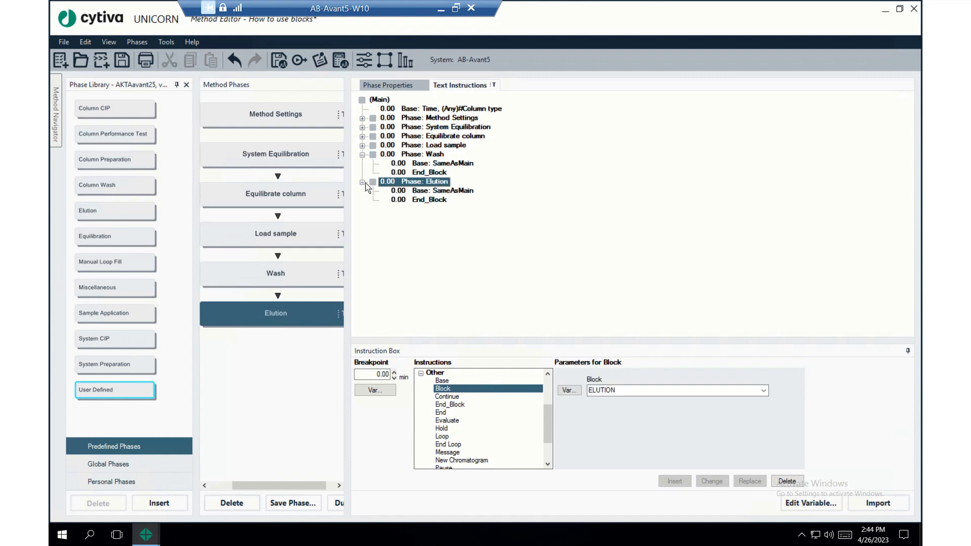
{"action": "left_click", "coordinate": [426, 192]}
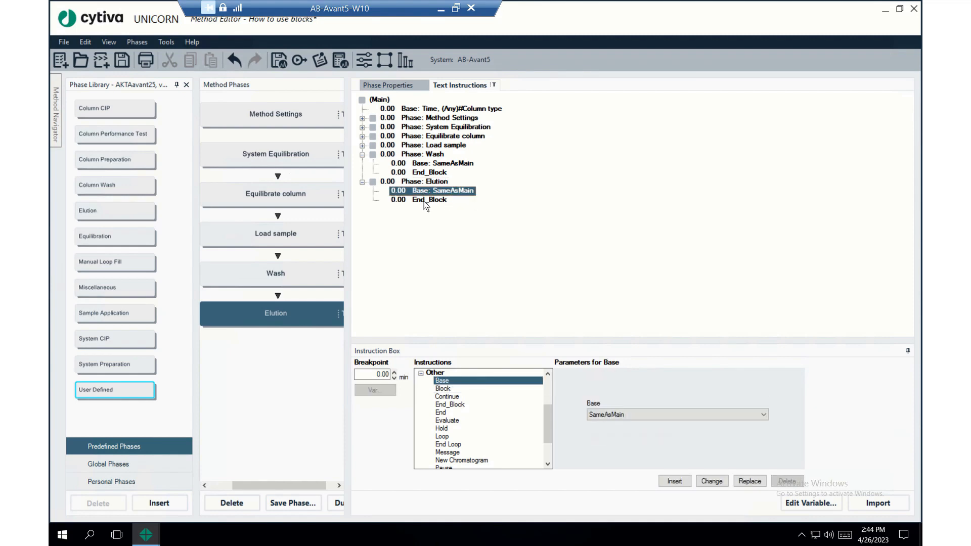
{"action": "left_click", "coordinate": [425, 201]}
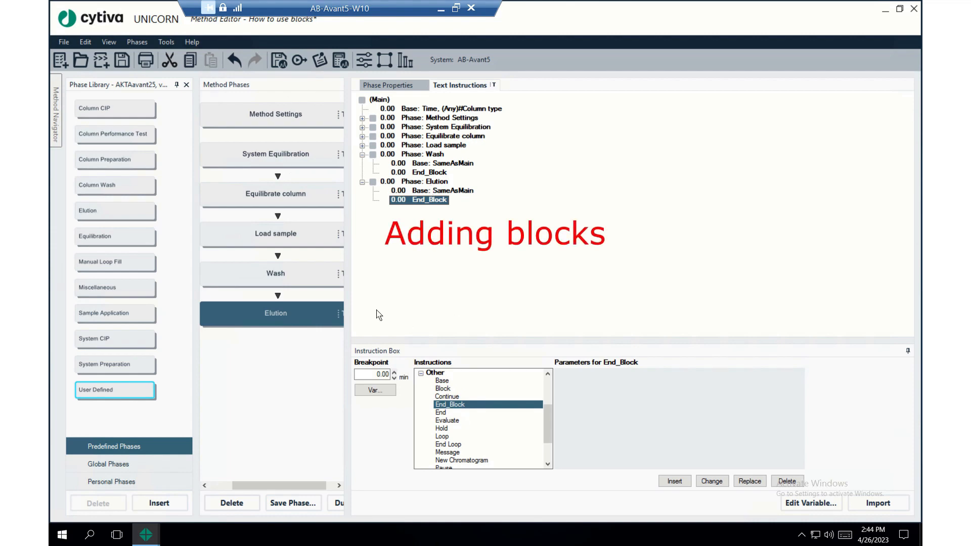
Close the phase library and collapse the Elution and Wash phases in the text instructions
{"action": "left_click", "coordinate": [187, 84]}
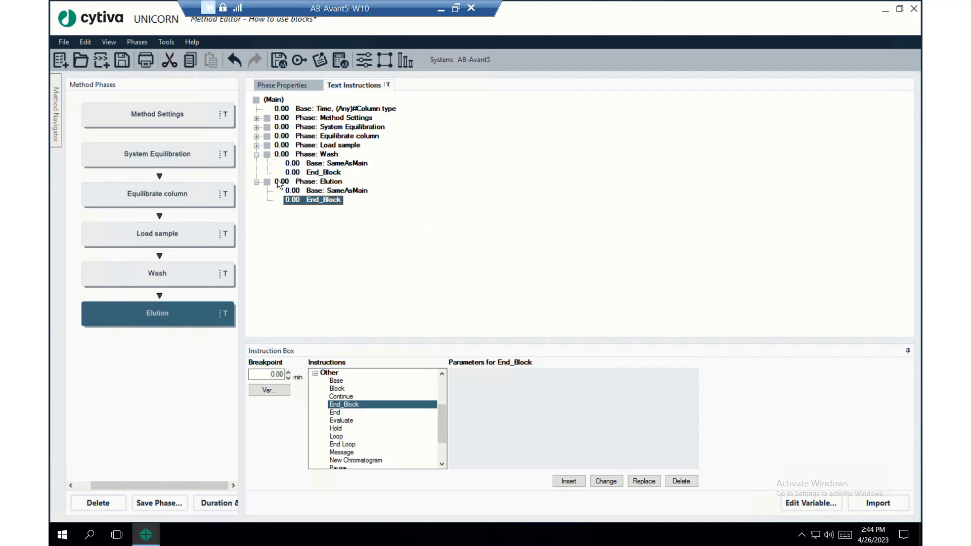
{"action": "left_click", "coordinate": [257, 182]}
{"action": "left_click", "coordinate": [256, 154]}
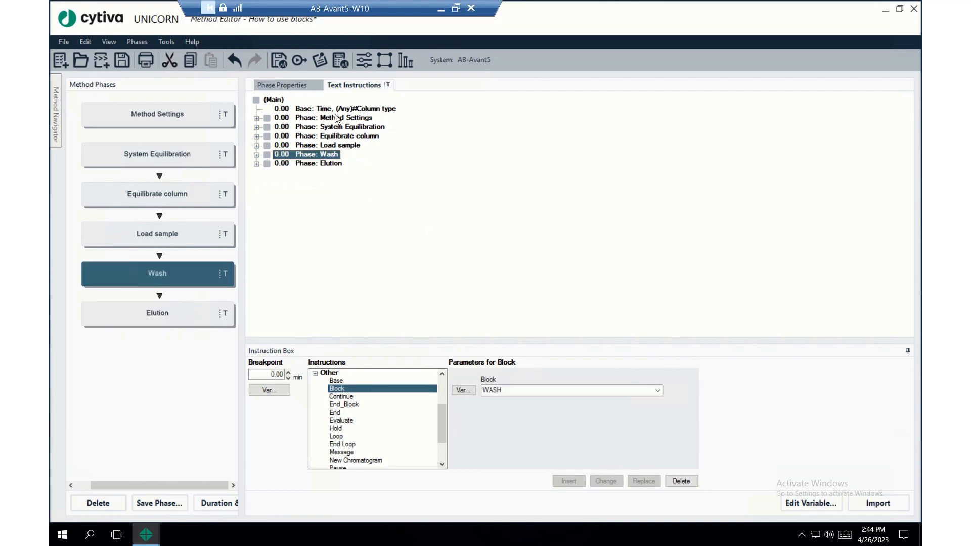
Insert a block named New block directly after the Base instruction of the Method Settings phase
{"action": "left_click", "coordinate": [256, 118]}
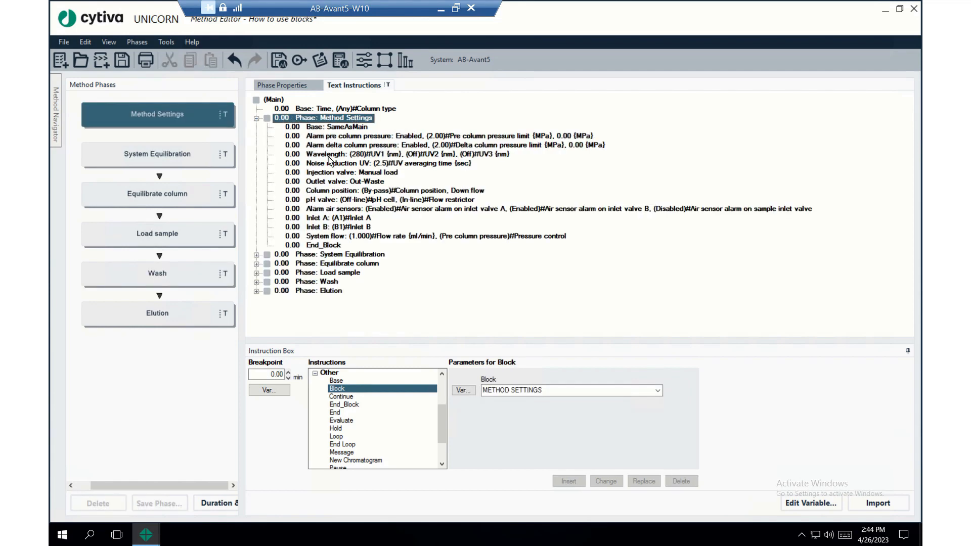
{"action": "left_click", "coordinate": [324, 127]}
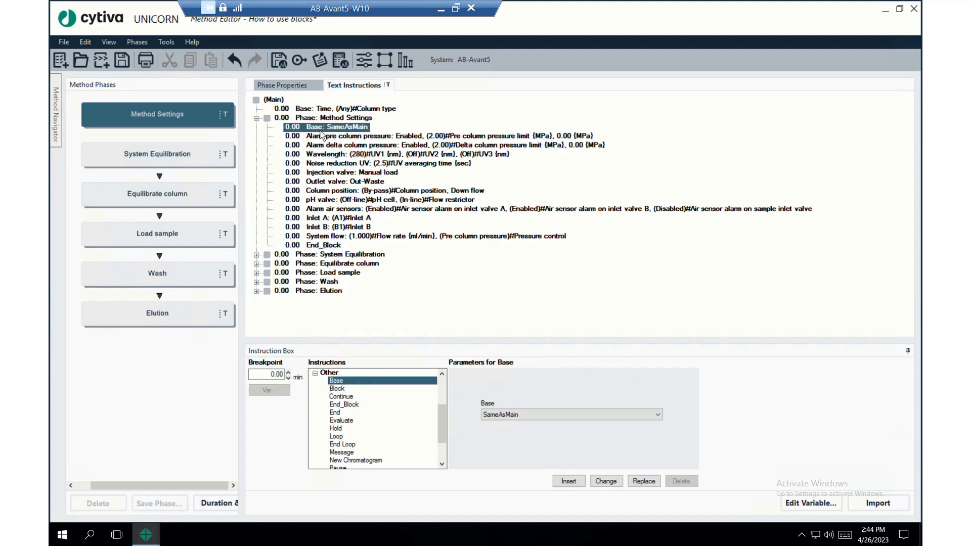
{"action": "left_click", "coordinate": [315, 374]}
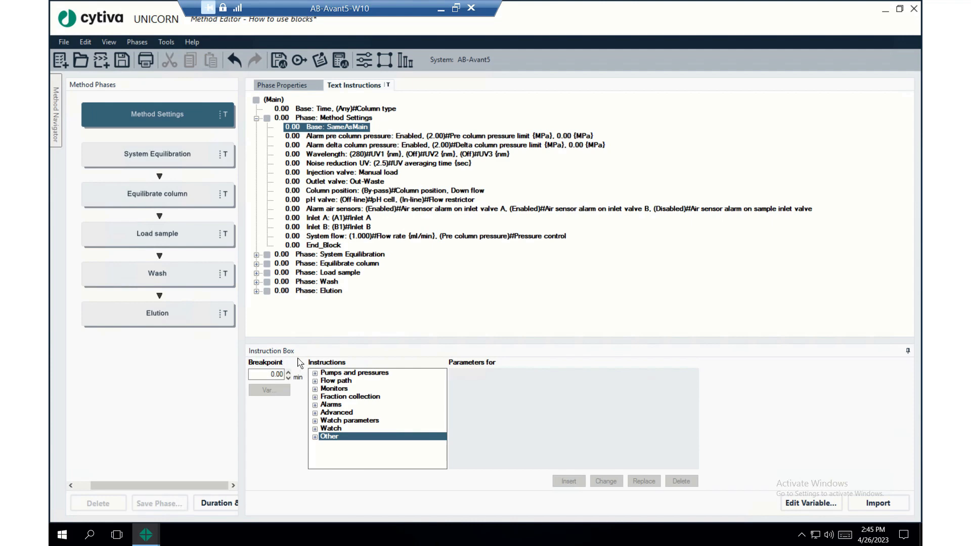
{"action": "left_click", "coordinate": [316, 437]}
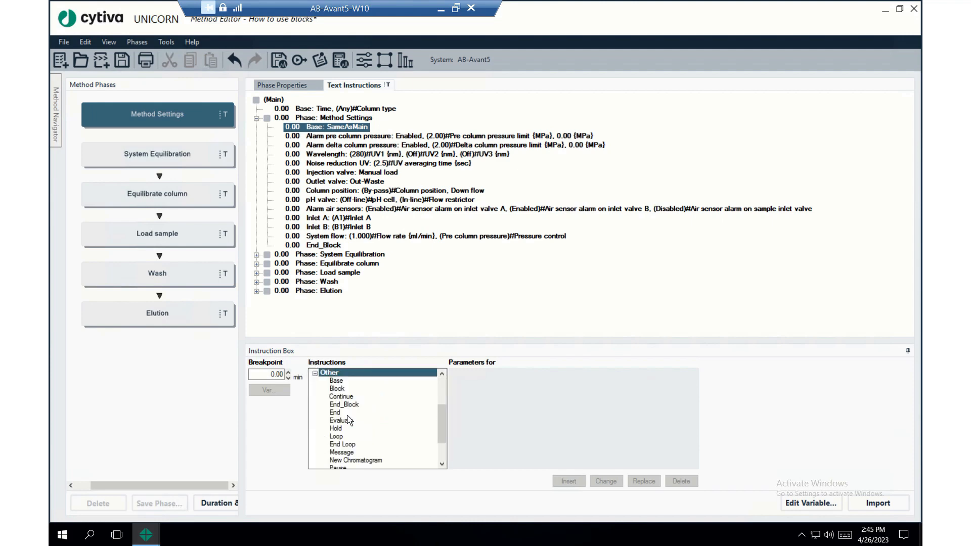
{"action": "left_click", "coordinate": [354, 389]}
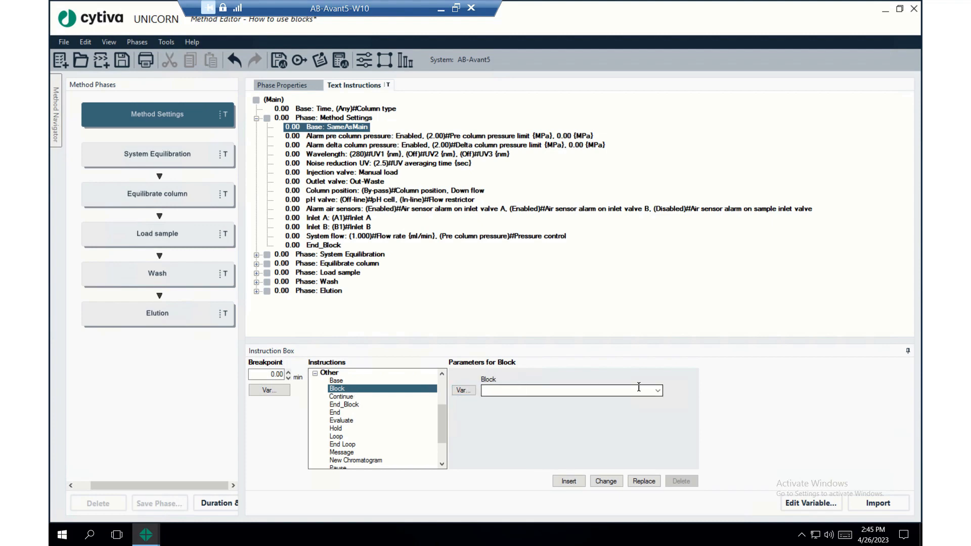
{"action": "left_click", "coordinate": [656, 391]}
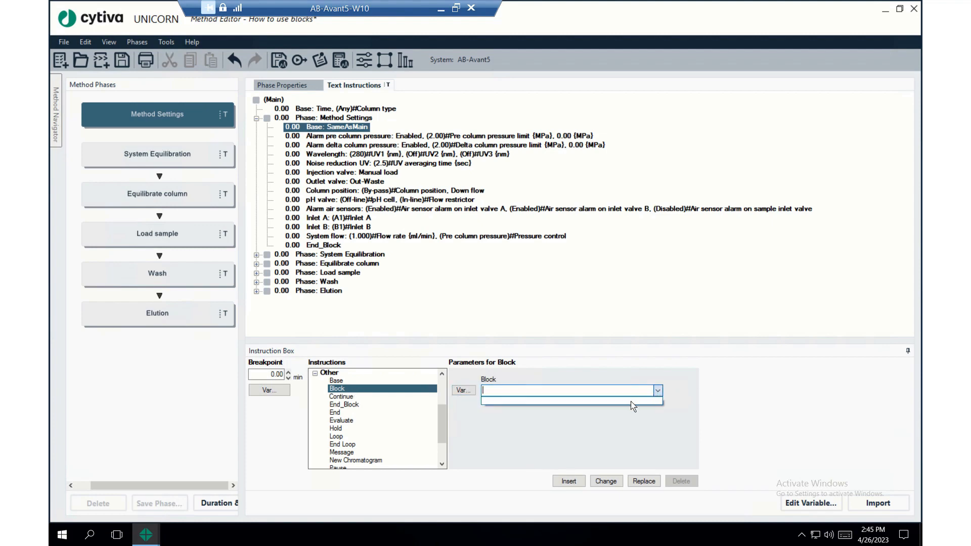
{"action": "left_click", "coordinate": [618, 423]}
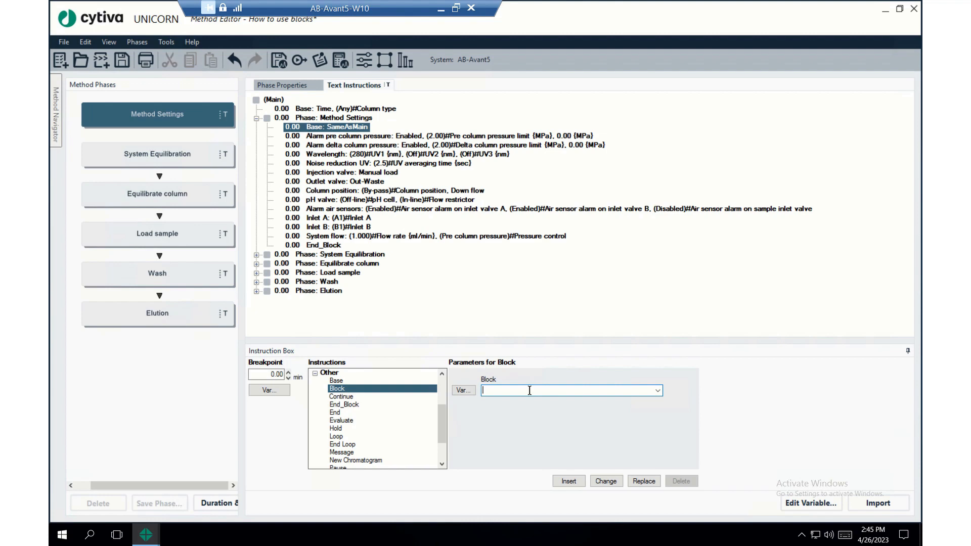
{"action": "type", "text": "New block"}
{"action": "left_click", "coordinate": [570, 481]}
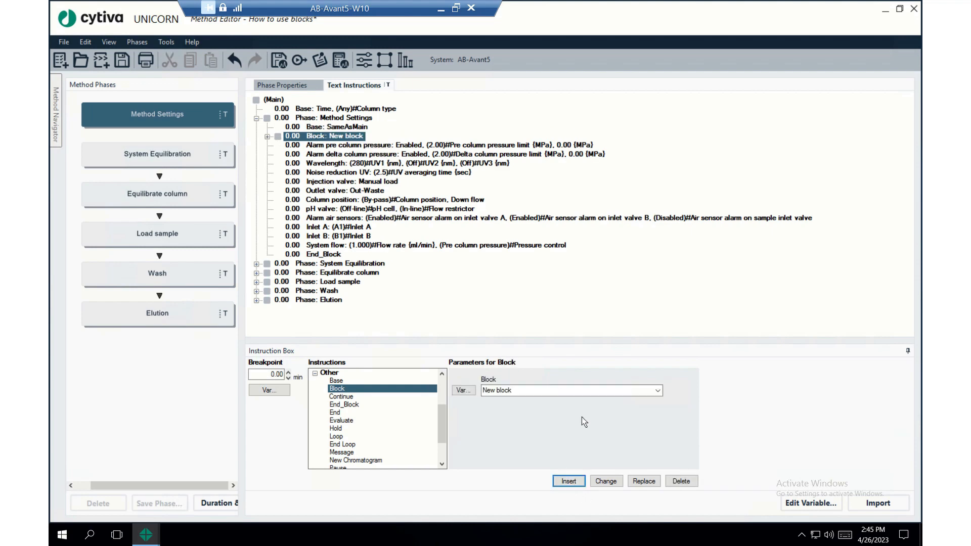
Expand the inserted New block and examine its Base and End_Block lines
{"action": "left_click", "coordinate": [324, 138]}
{"action": "left_click", "coordinate": [267, 136]}
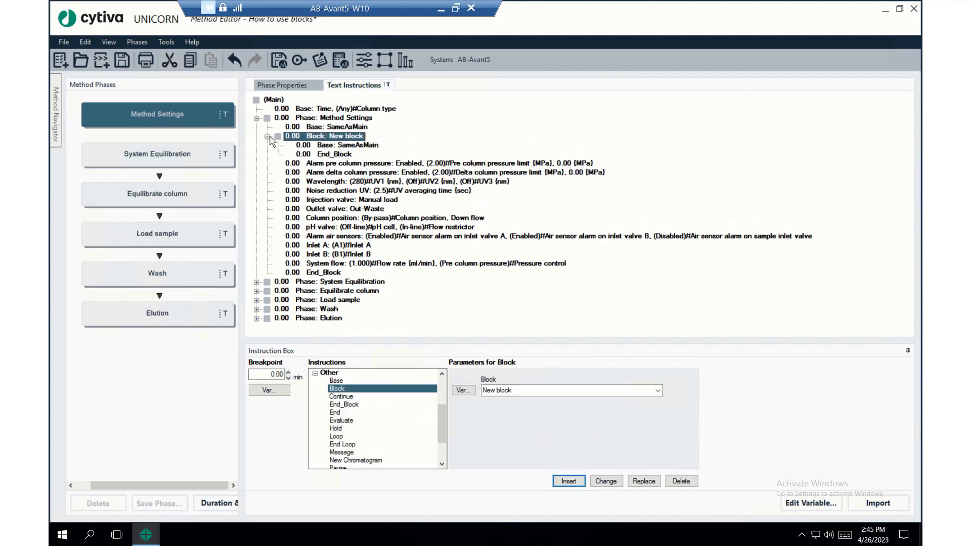
{"action": "left_click", "coordinate": [335, 147]}
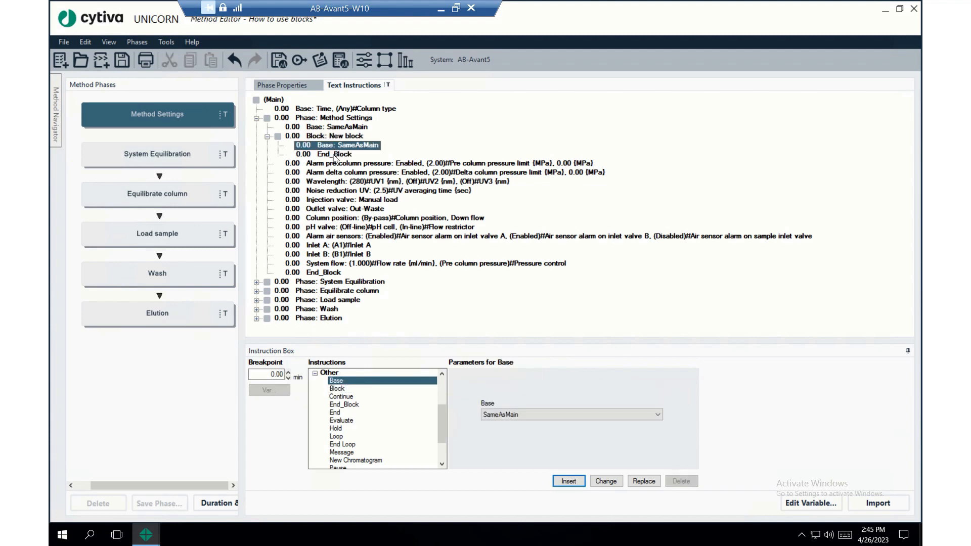
{"action": "left_click", "coordinate": [338, 154]}
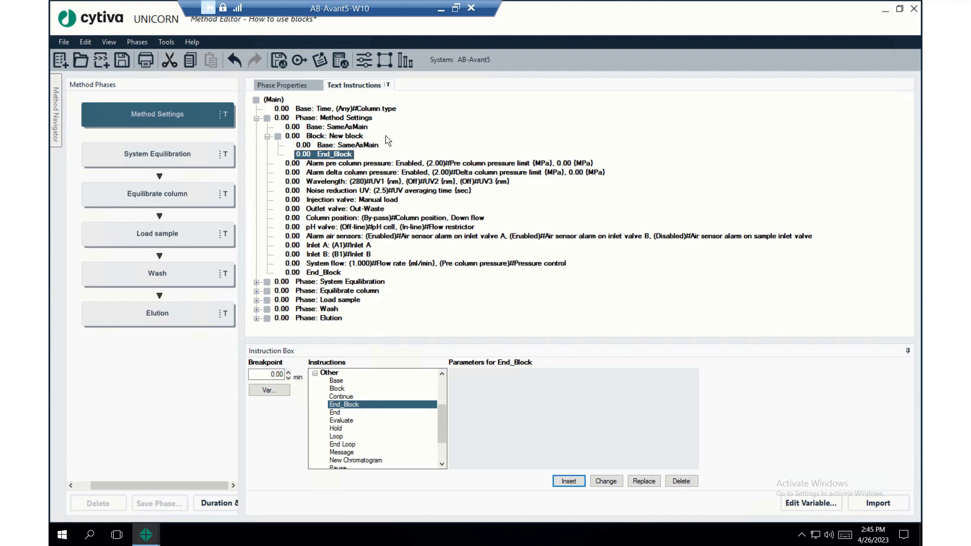
Rename the New block in the Method Settings phase as Flowpath
{"action": "left_click", "coordinate": [339, 137]}
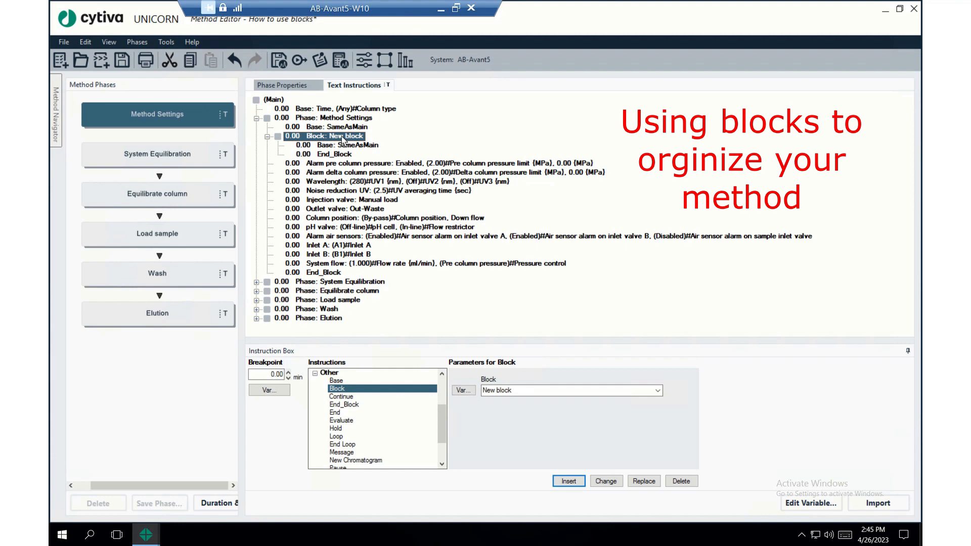
{"action": "right_click", "coordinate": [340, 134]}
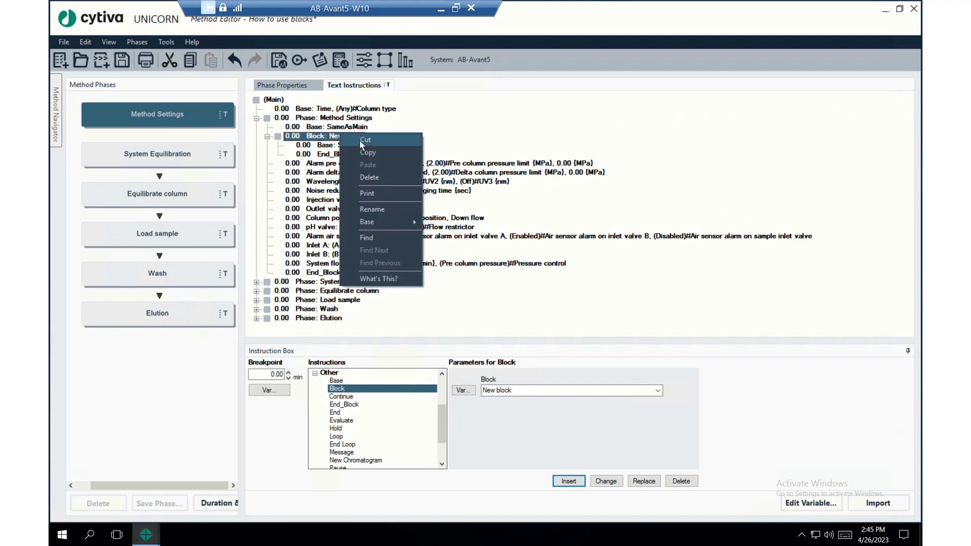
{"action": "left_click", "coordinate": [374, 210]}
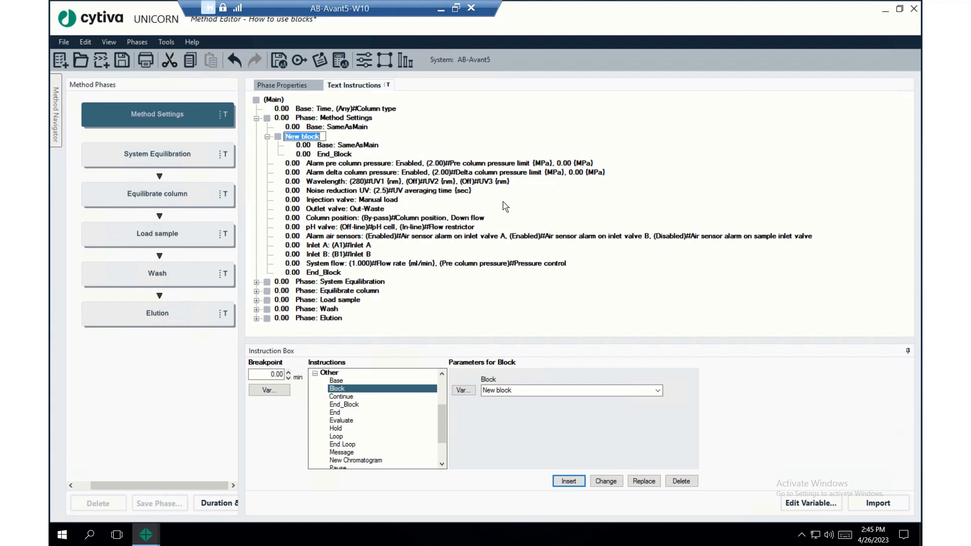
{"action": "type", "text": "Flowpath"}
{"action": "left_click", "coordinate": [480, 133]}
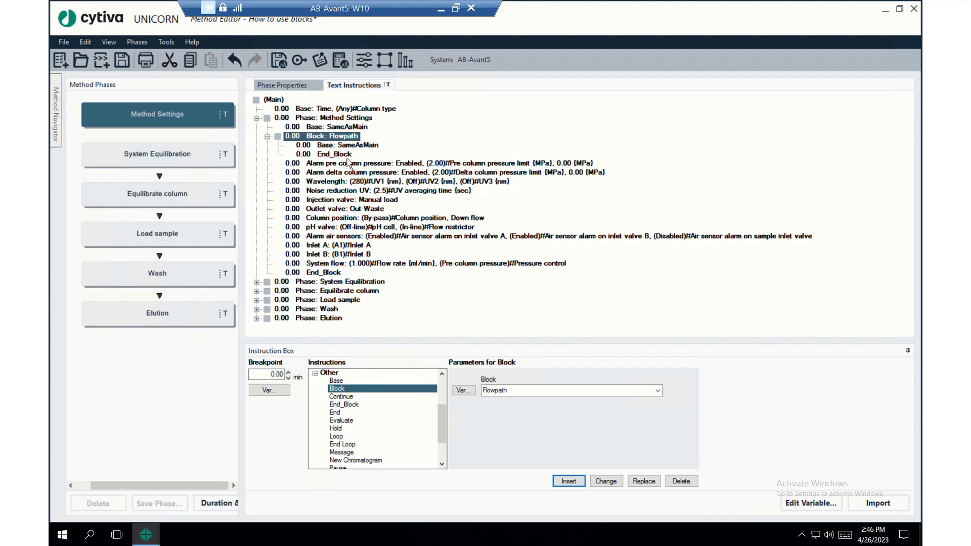
Collapse the Flowpath block under Method Settings and expand it again to compare both views
{"action": "left_click", "coordinate": [331, 119]}
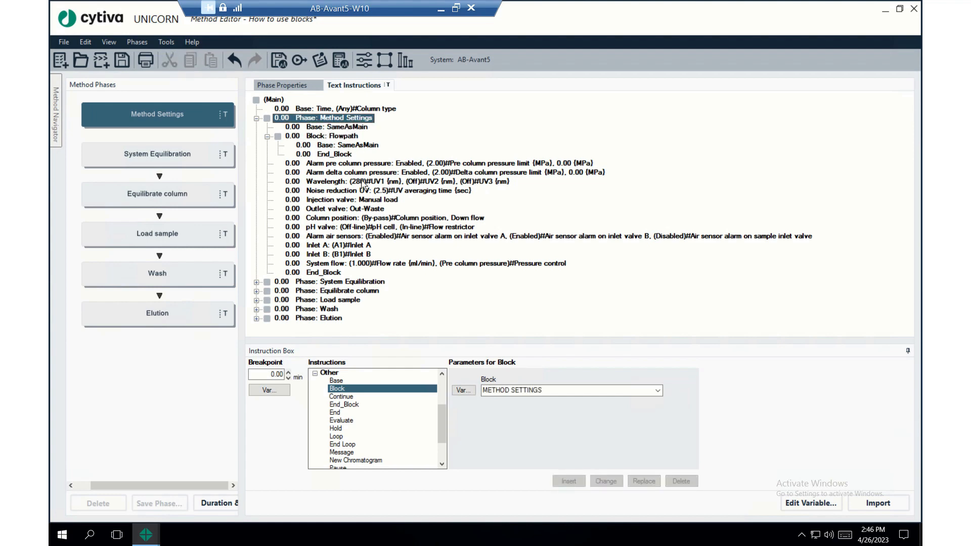
{"action": "left_click", "coordinate": [268, 137]}
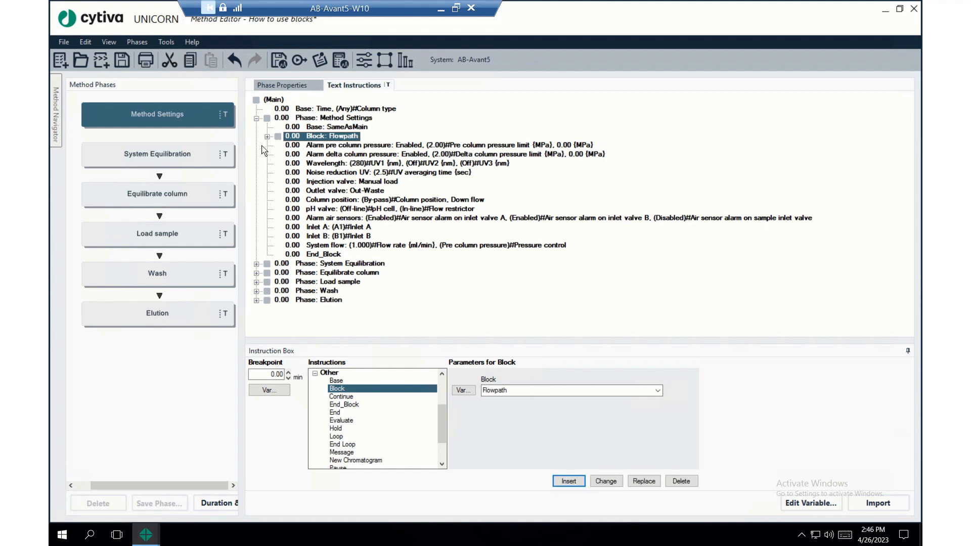
{"action": "left_click", "coordinate": [267, 137]}
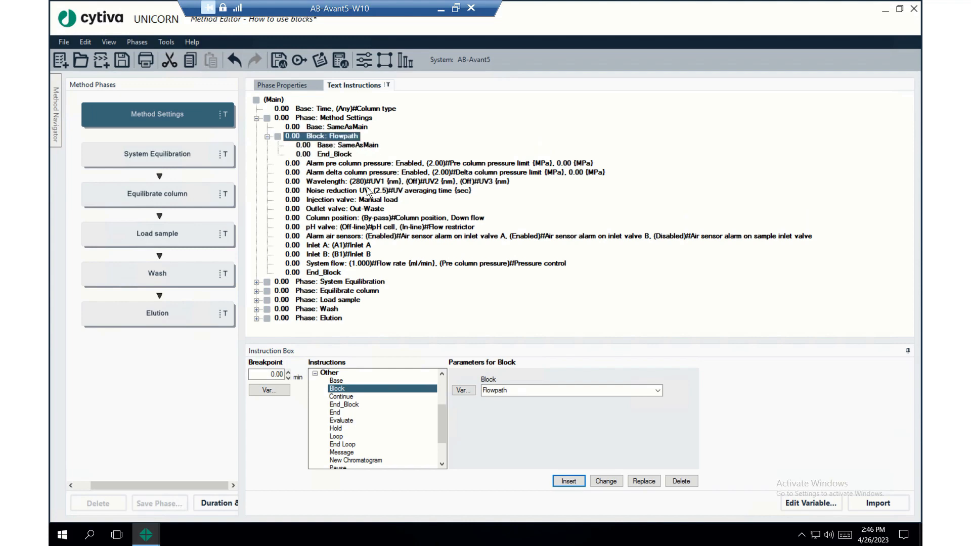
Move the Inlet A instruction from the Method Settings phase into the Flowpath block, directly after its Base line
{"action": "left_click", "coordinate": [340, 146]}
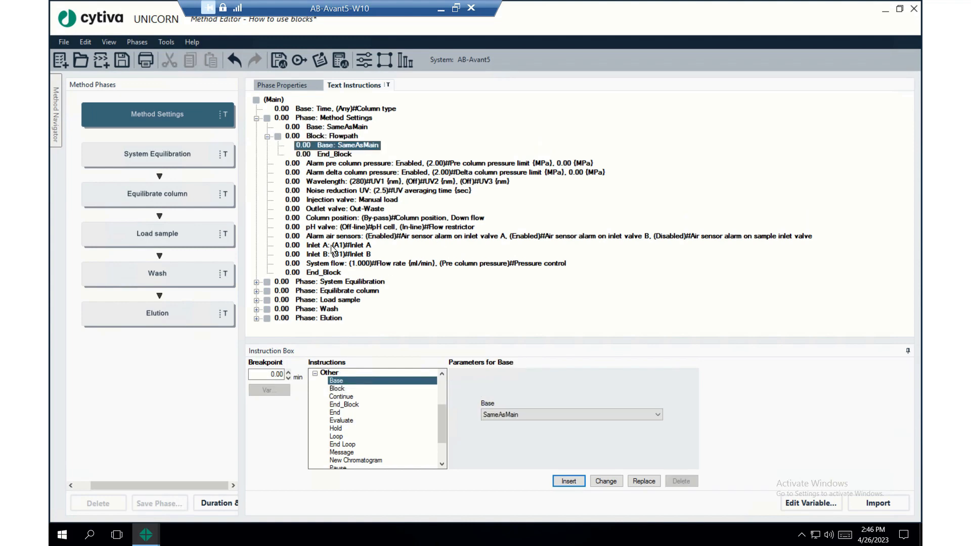
{"action": "left_click", "coordinate": [332, 246]}
{"action": "left_click", "coordinate": [335, 255]}
{"action": "left_click", "coordinate": [335, 246]}
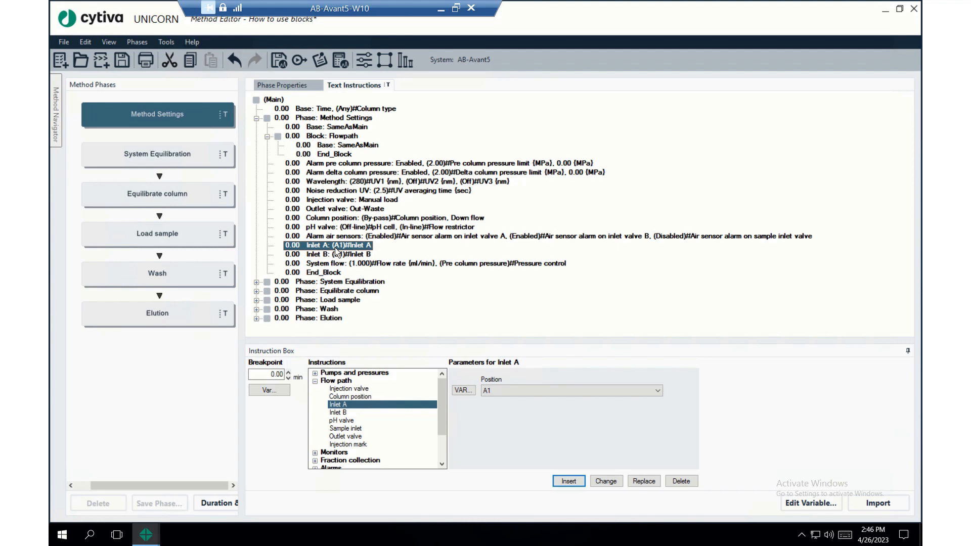
{"action": "right_click", "coordinate": [322, 247]}
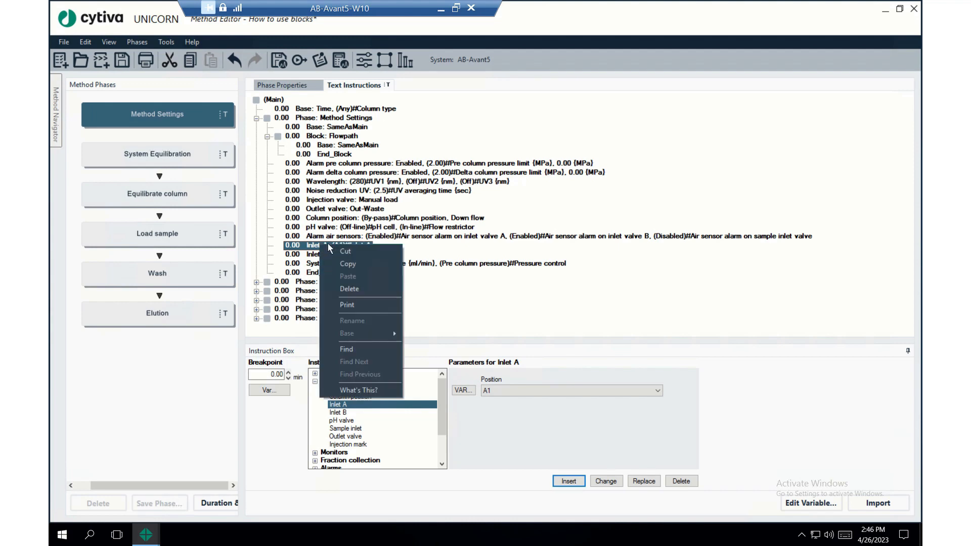
{"action": "left_click", "coordinate": [359, 252]}
{"action": "left_click", "coordinate": [345, 145]}
{"action": "right_click", "coordinate": [344, 146]}
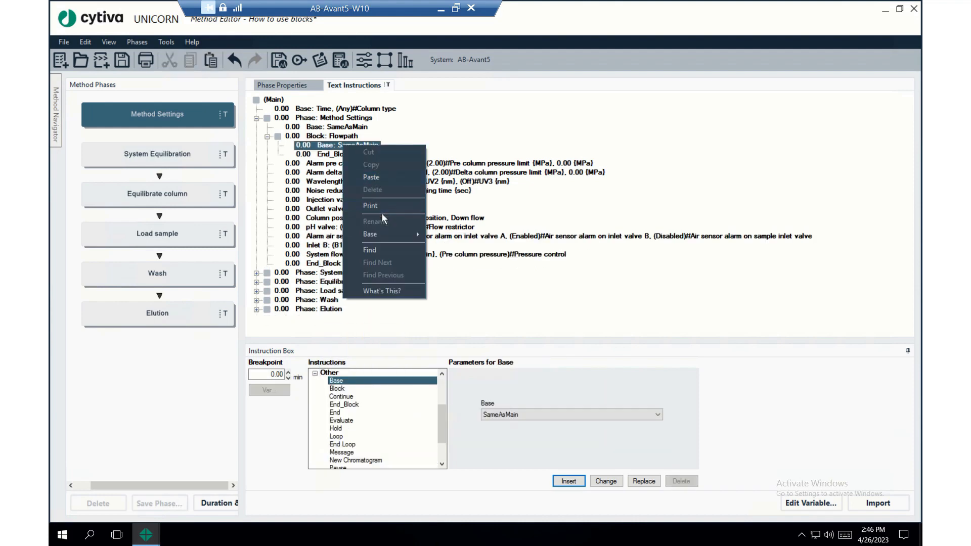
{"action": "left_click", "coordinate": [385, 177]}
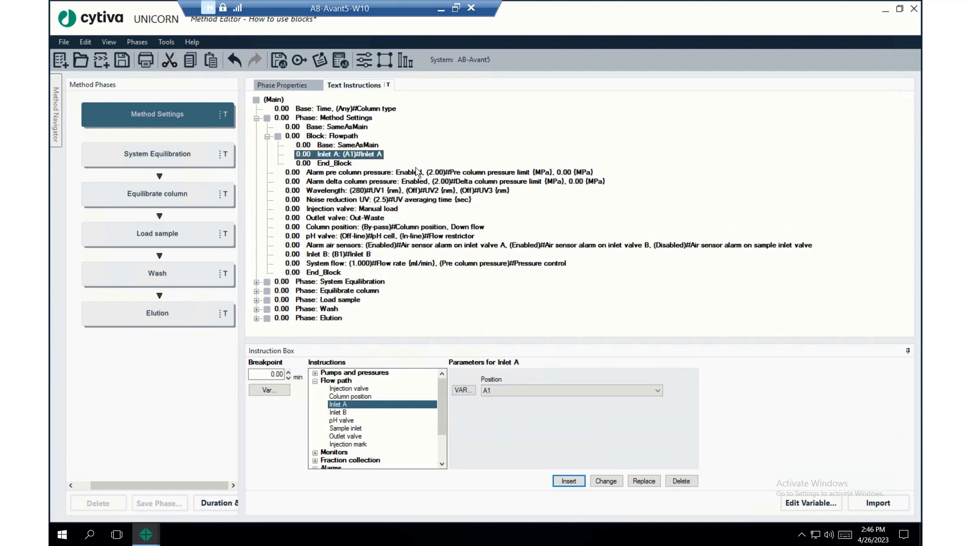
Move the Inlet B instruction from the Method Settings phase into the Flowpath block, directly after Inlet A
{"action": "right_click", "coordinate": [340, 256]}
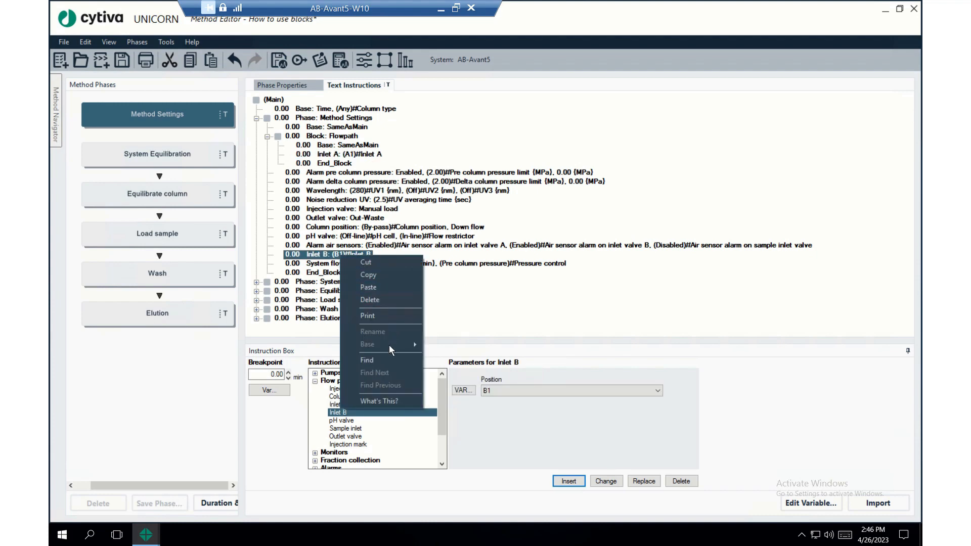
{"action": "left_click", "coordinate": [388, 264]}
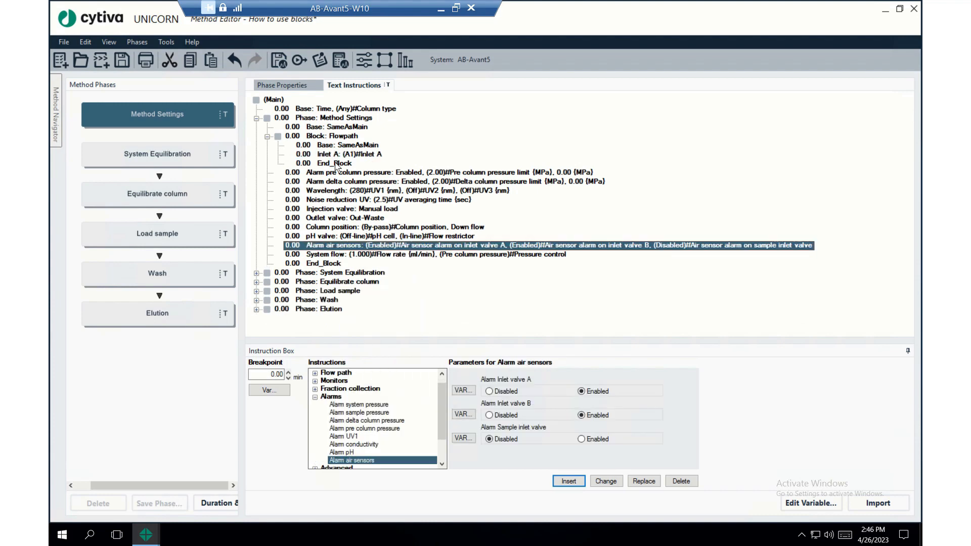
{"action": "right_click", "coordinate": [349, 156]}
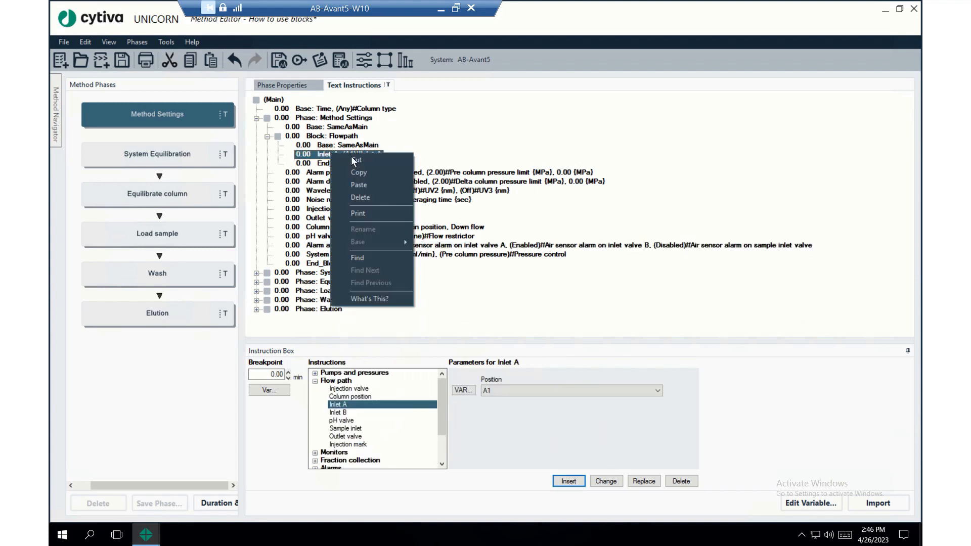
{"action": "left_click", "coordinate": [372, 183]}
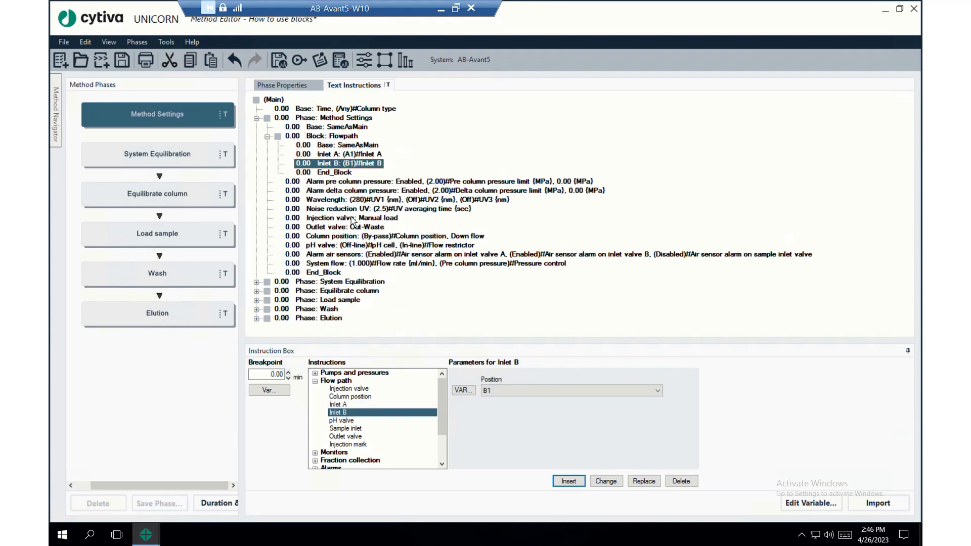
Move the Column position instruction from the Method Settings phase into the Flowpath block, directly after Inlet B
{"action": "right_click", "coordinate": [353, 238]}
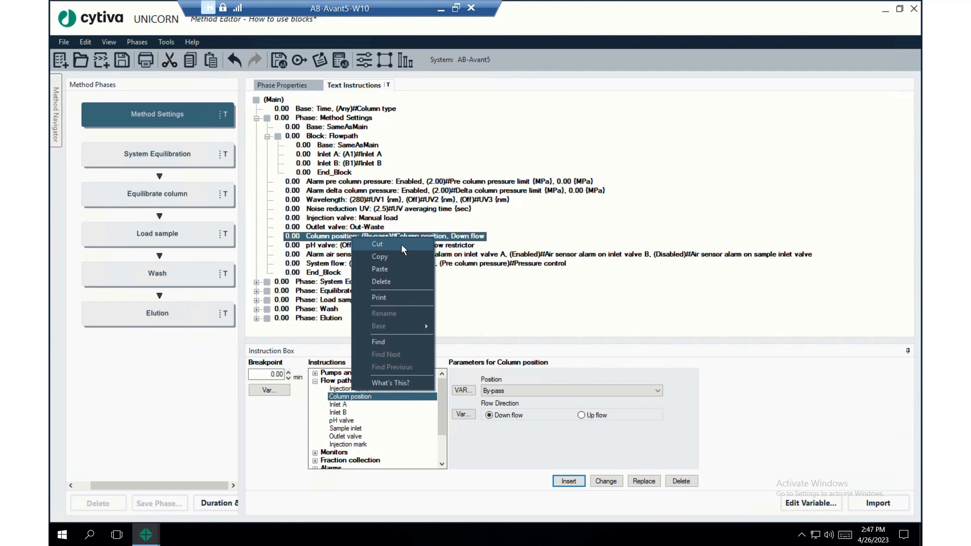
{"action": "left_click", "coordinate": [402, 244]}
{"action": "left_click", "coordinate": [360, 173]}
{"action": "left_click", "coordinate": [357, 163]}
{"action": "right_click", "coordinate": [356, 164]}
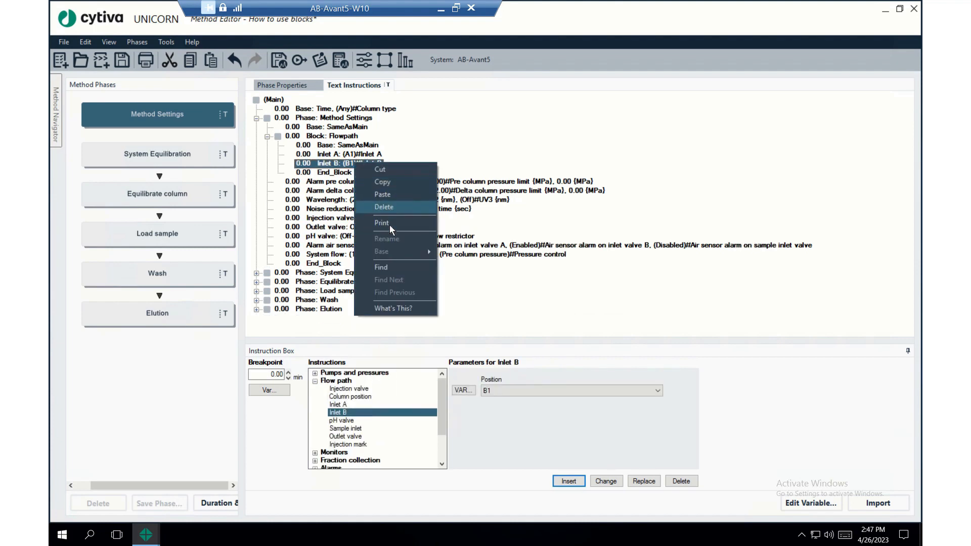
{"action": "left_click", "coordinate": [397, 193]}
Move the Outlet valve instruction into the Flowpath block, directly after Column position, and collapse the block
{"action": "left_click", "coordinate": [331, 245]}
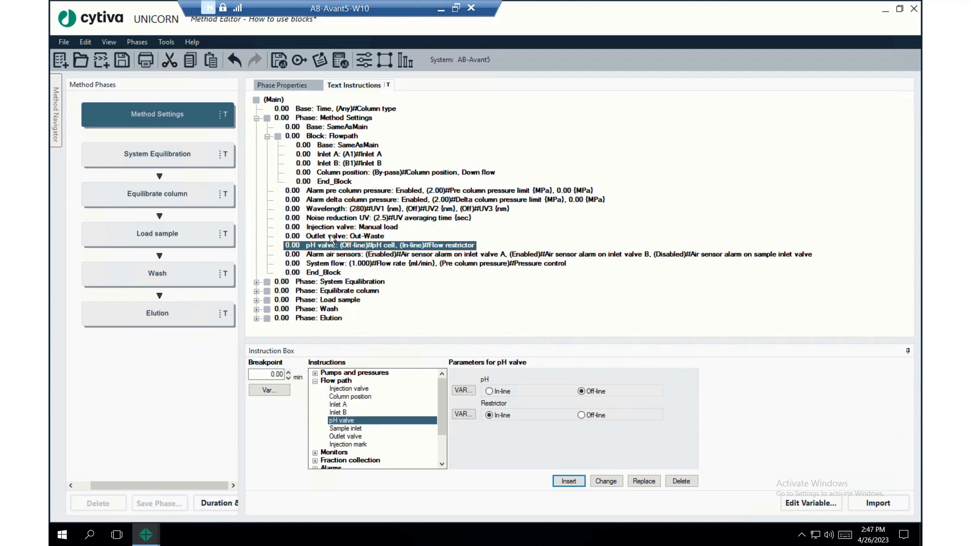
{"action": "left_click", "coordinate": [331, 229]}
{"action": "left_click", "coordinate": [331, 236]}
{"action": "right_click", "coordinate": [332, 236]}
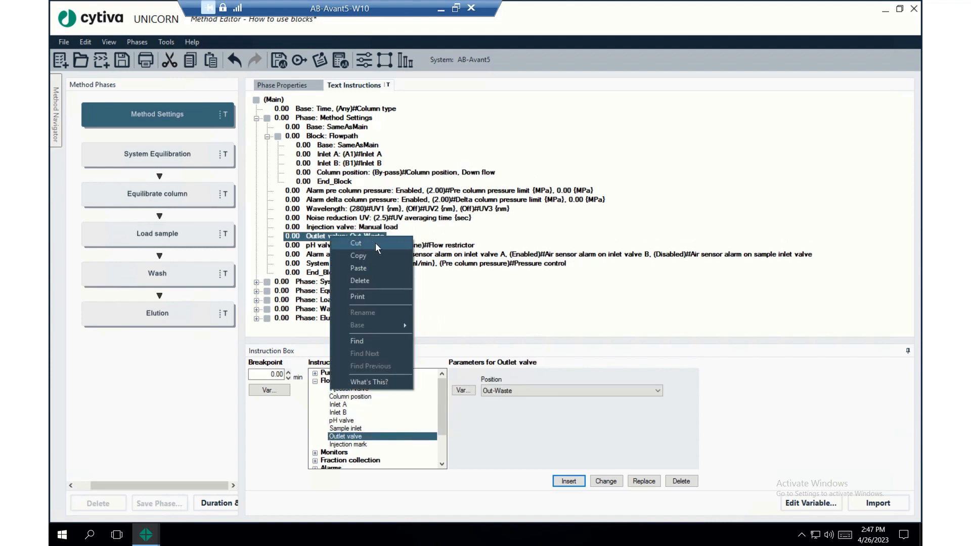
{"action": "left_click", "coordinate": [373, 244]}
{"action": "left_click", "coordinate": [361, 173]}
{"action": "right_click", "coordinate": [361, 173]}
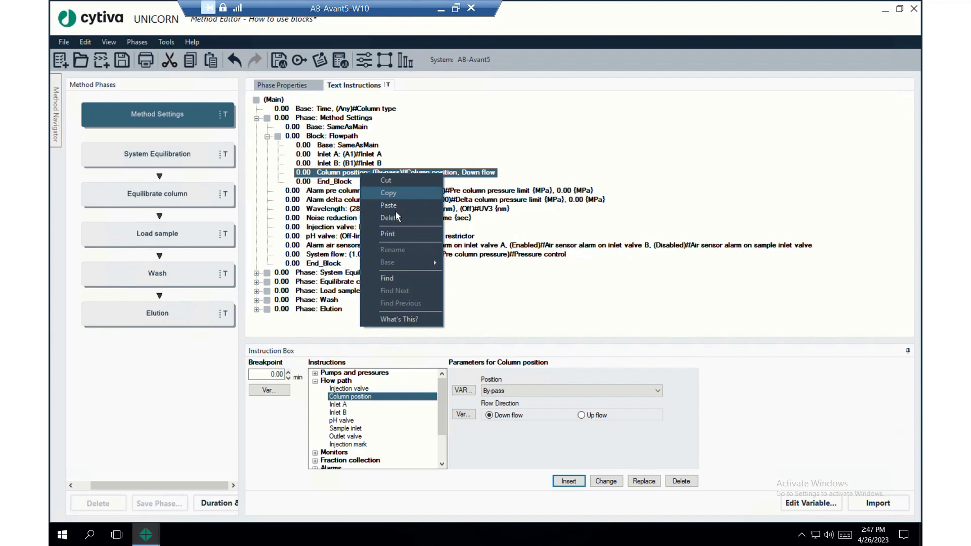
{"action": "left_click", "coordinate": [403, 205]}
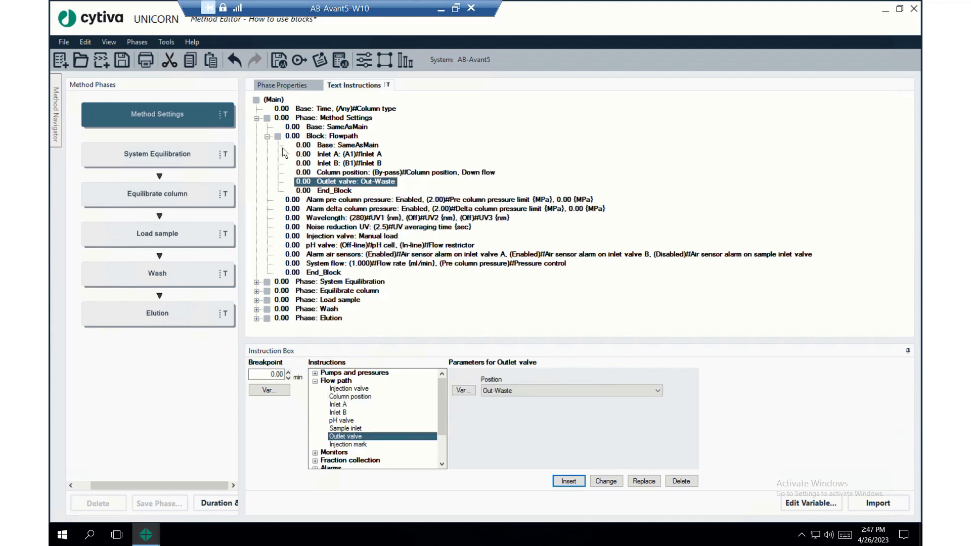
{"action": "left_click", "coordinate": [267, 137]}
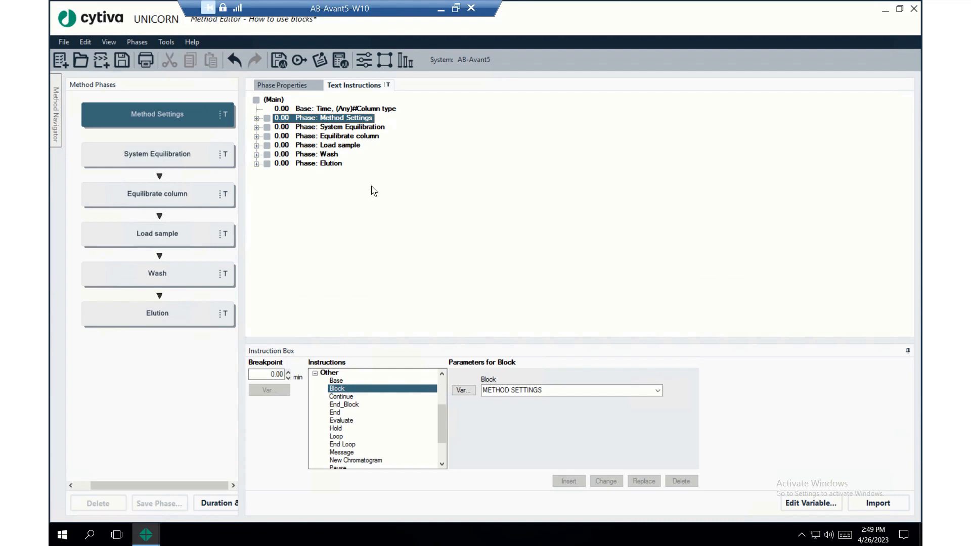
Insert a block named Outlet Equlibration after the Base line of the System Equilibration phase
{"action": "left_click", "coordinate": [280, 109]}
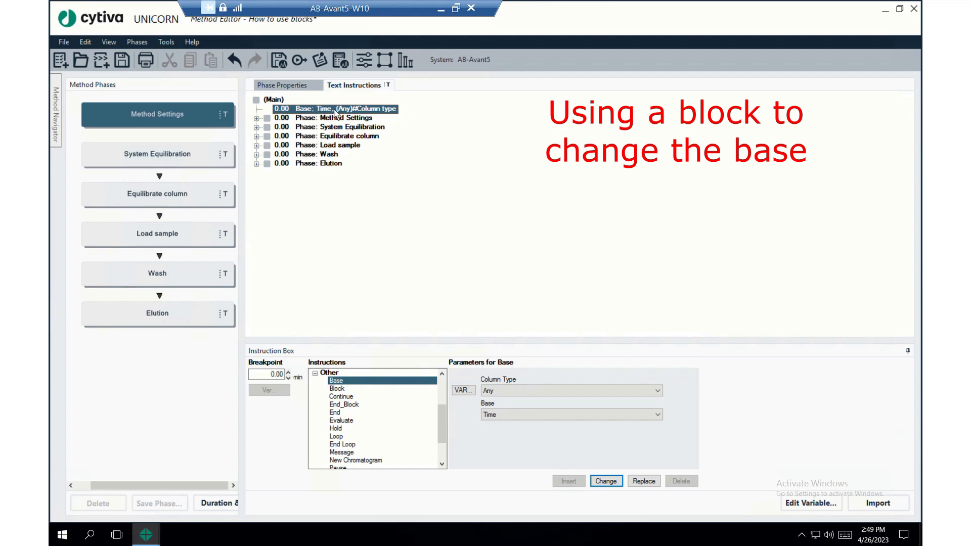
{"action": "left_click", "coordinate": [257, 127]}
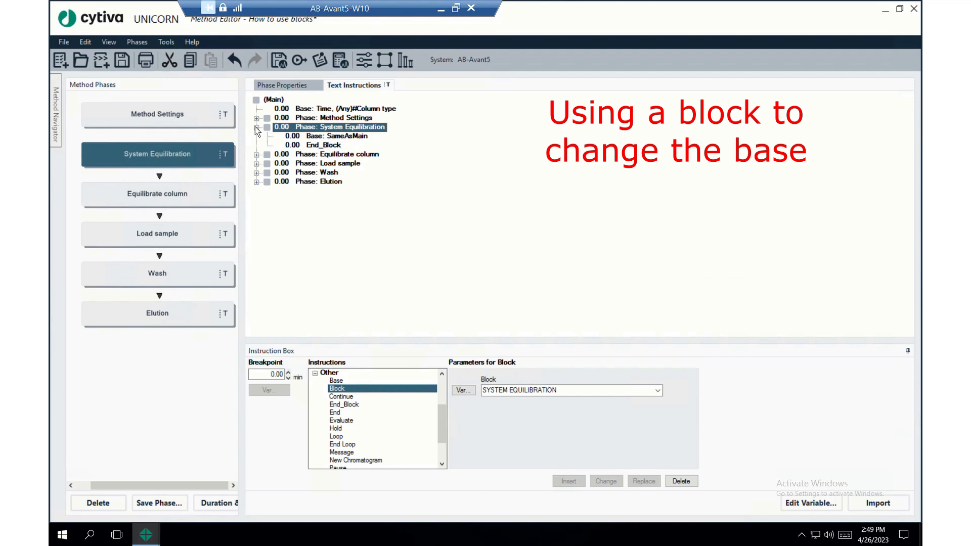
{"action": "left_click", "coordinate": [347, 137]}
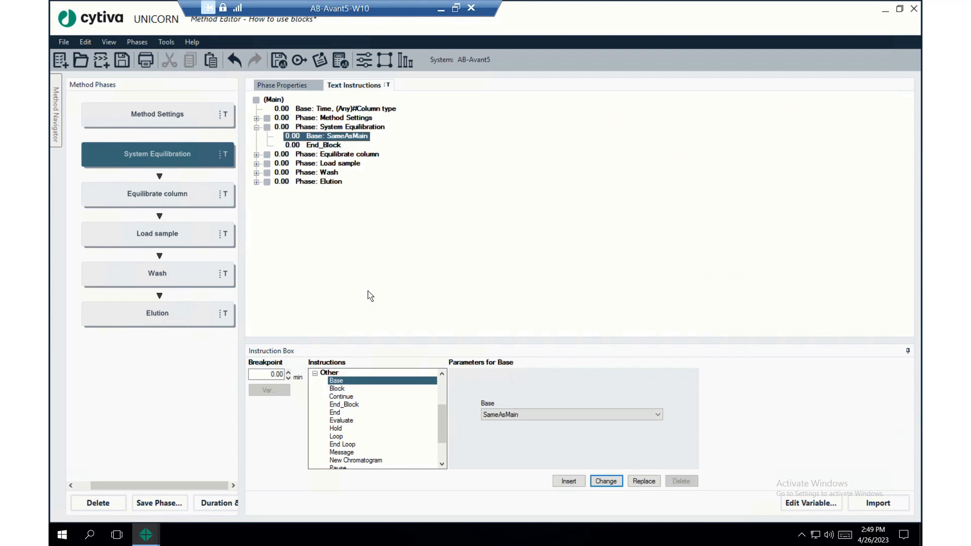
{"action": "left_click", "coordinate": [347, 388]}
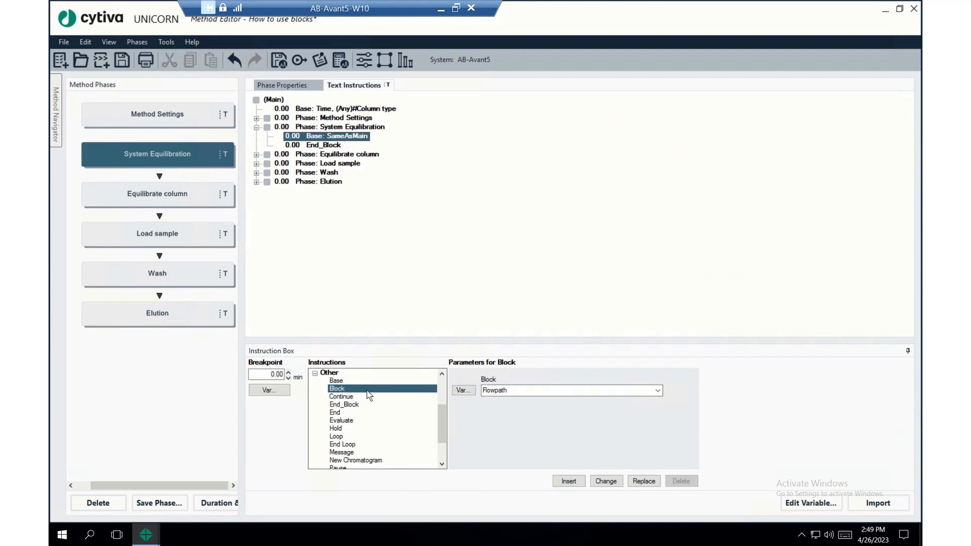
{"action": "left_click", "coordinate": [530, 391]}
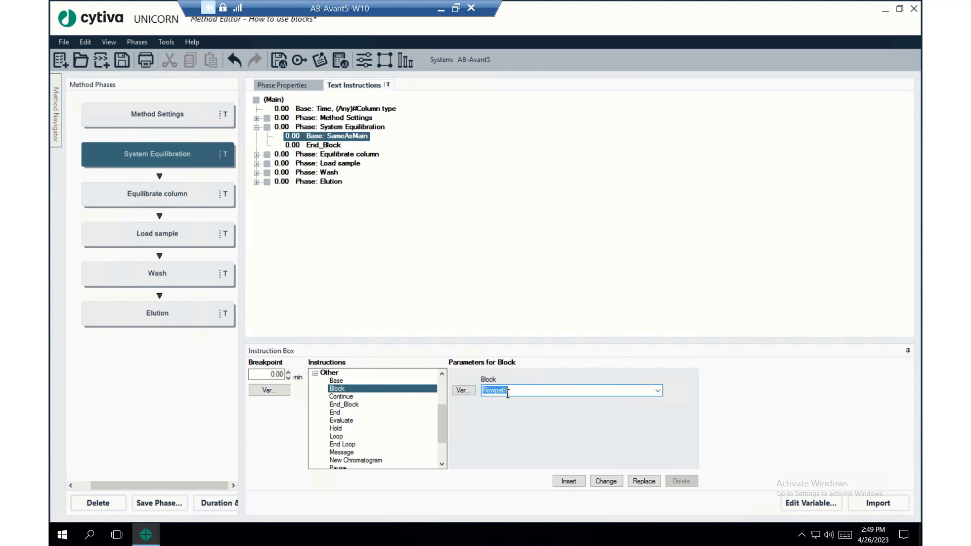
{"action": "type", "text": "Outlet Equlibration"}
{"action": "left_click", "coordinate": [568, 482]}
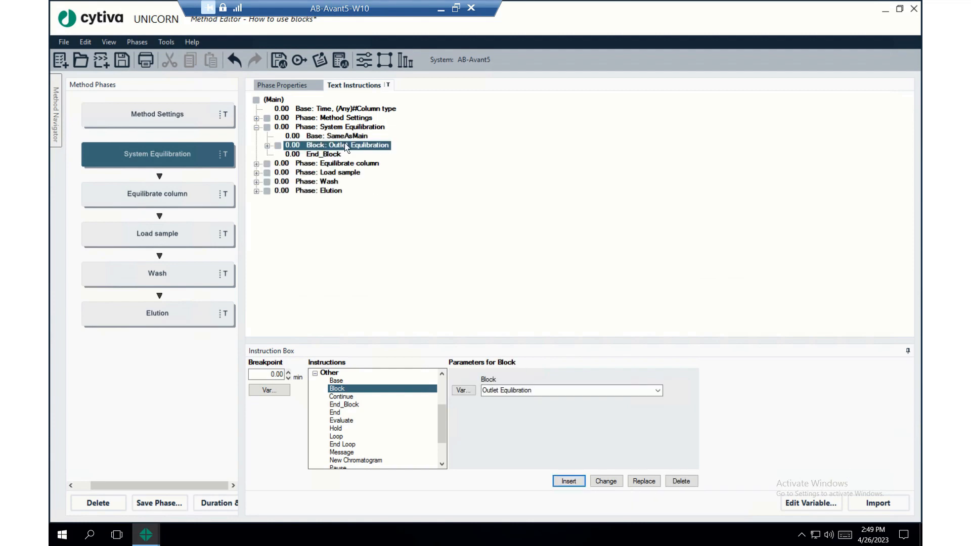
Insert a System flow instruction of 1 ml/min directly after the Base line of the System Equilibration phase
{"action": "left_click", "coordinate": [361, 127]}
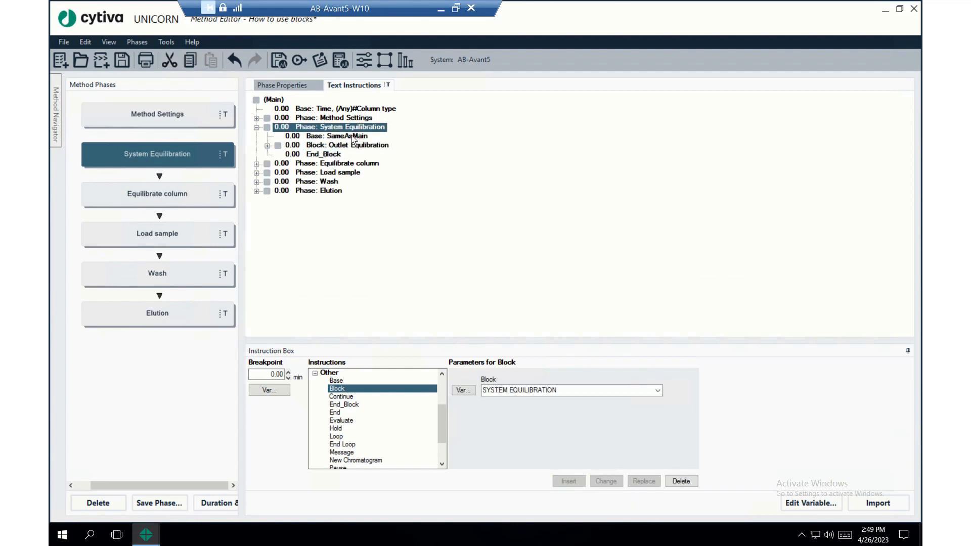
{"action": "left_click", "coordinate": [354, 137]}
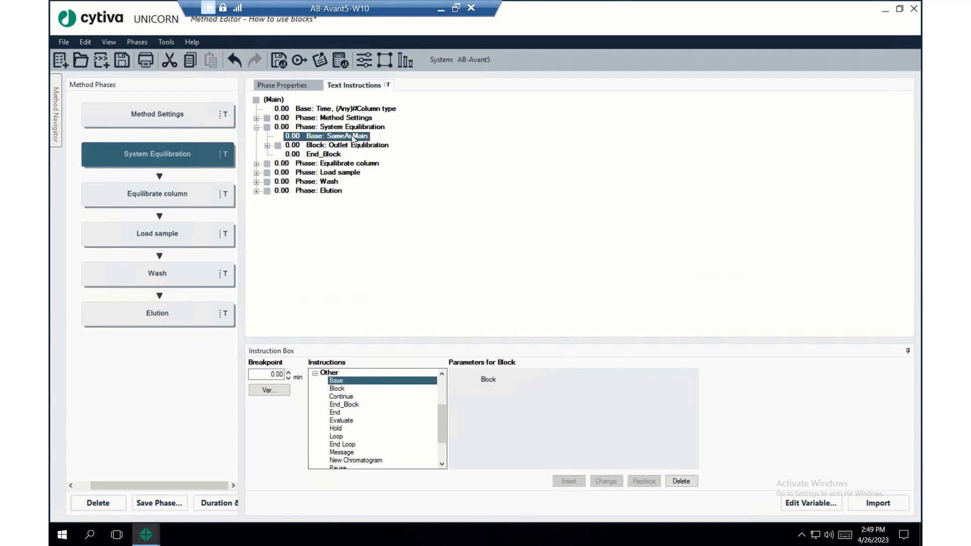
{"action": "left_click", "coordinate": [315, 373]}
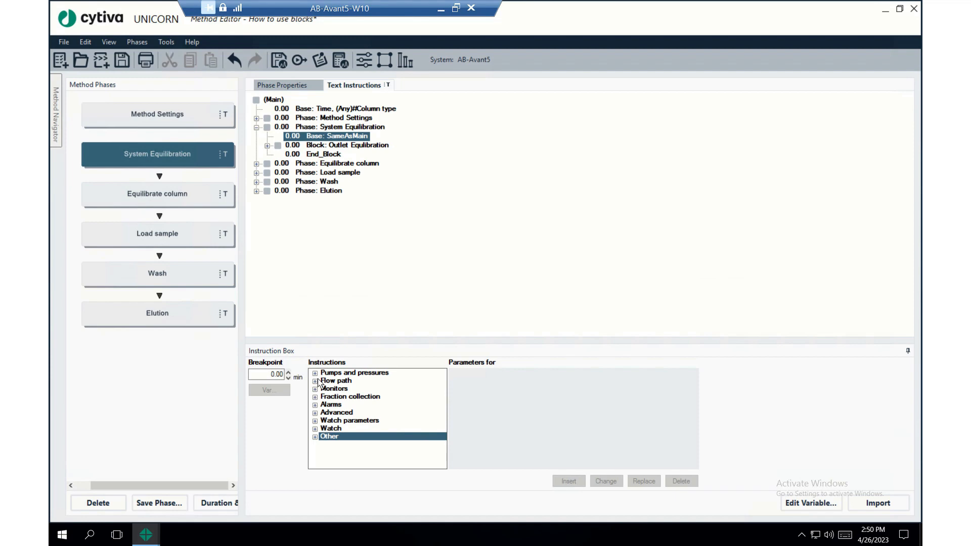
{"action": "left_click", "coordinate": [315, 373]}
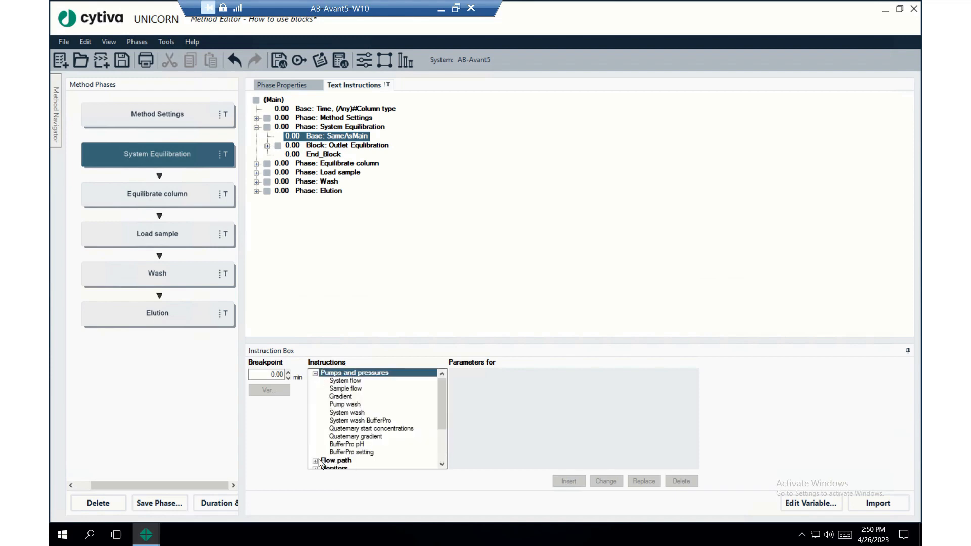
{"action": "scroll", "coordinate": [328, 441], "scroll_direction": "down", "scroll_amount": 1}
{"action": "scroll", "coordinate": [324, 432], "scroll_direction": "up", "scroll_amount": 1}
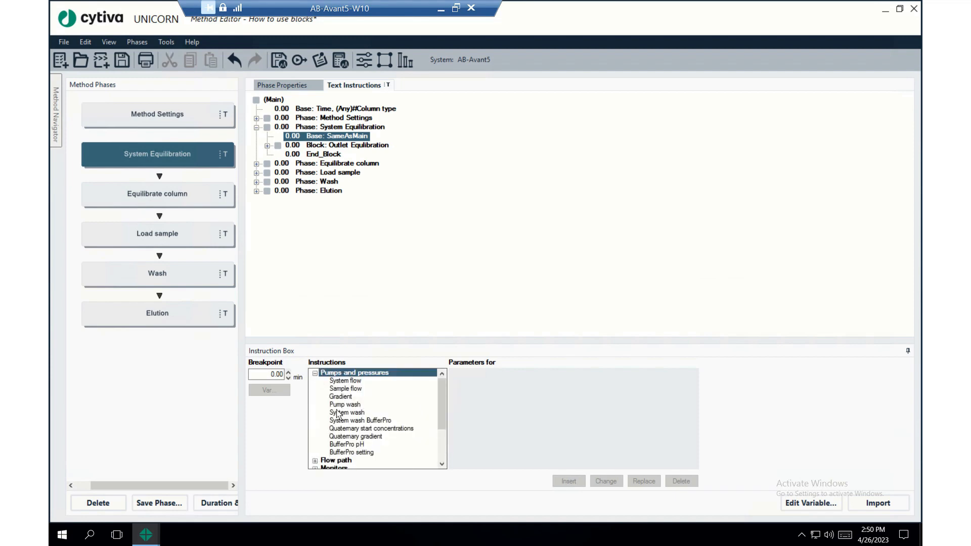
{"action": "left_click", "coordinate": [353, 382]}
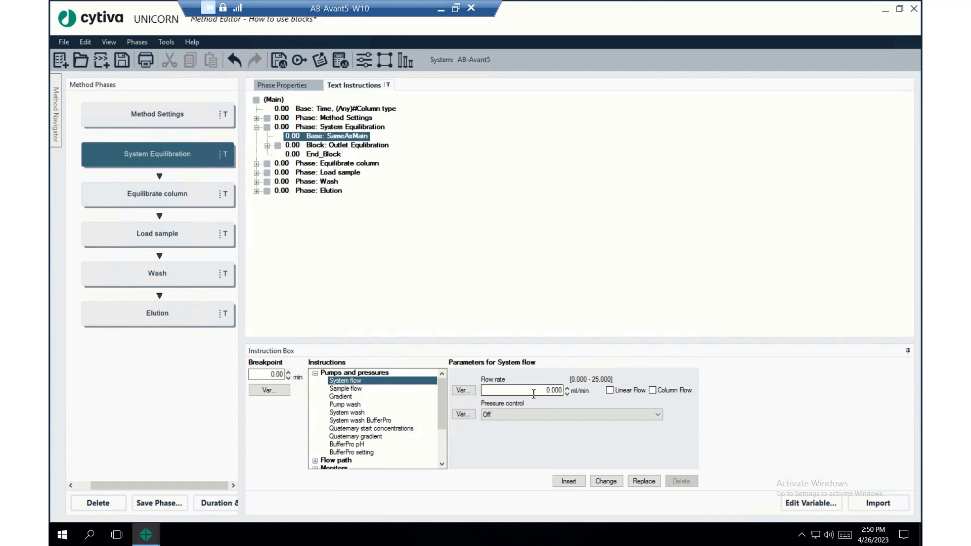
{"action": "type", "text": "1"}
{"action": "left_click", "coordinate": [568, 481]}
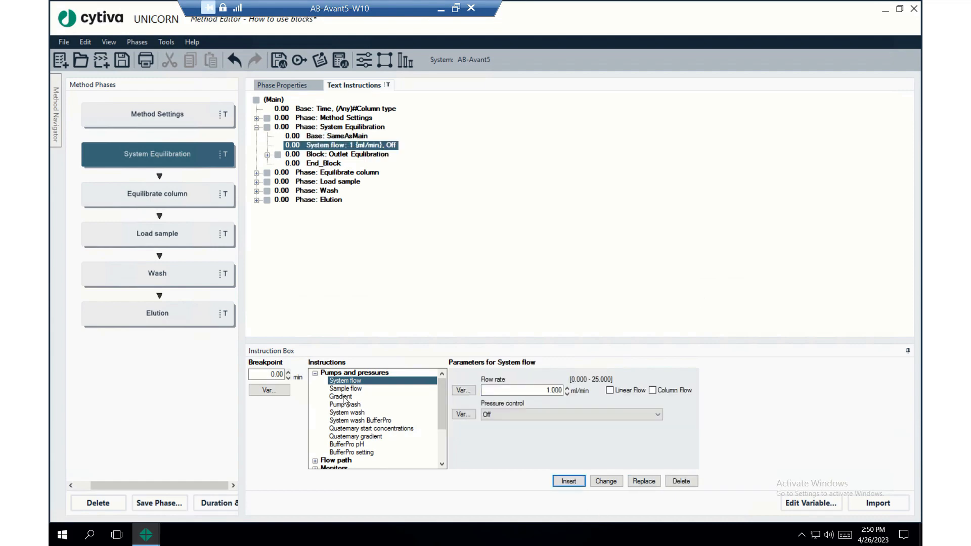
Insert a Gradient instruction with a target of 3 %B after the System flow line in System Equilibration
{"action": "left_click", "coordinate": [344, 398]}
{"action": "left_click_drag", "start_coordinate": [549, 391], "coordinate": [614, 394]}
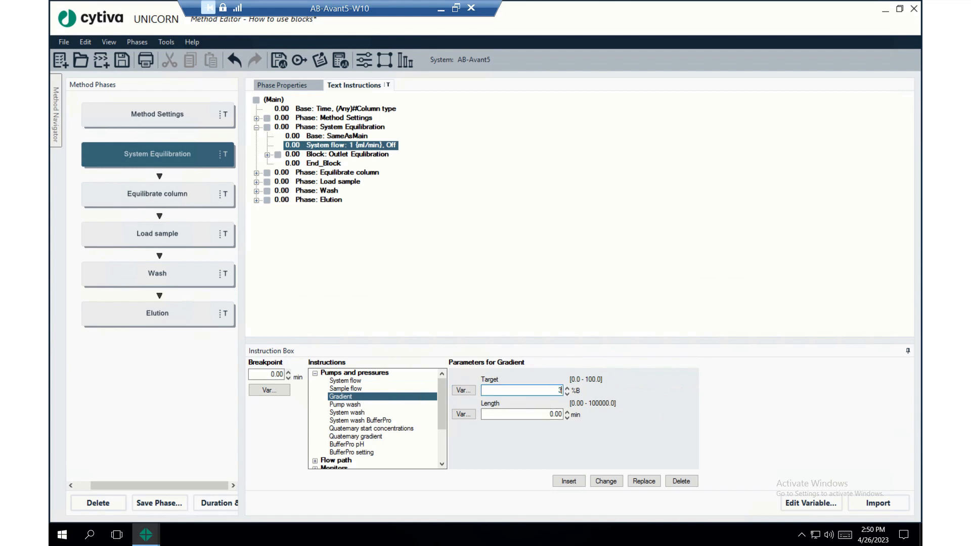
{"action": "left_click", "coordinate": [570, 481]}
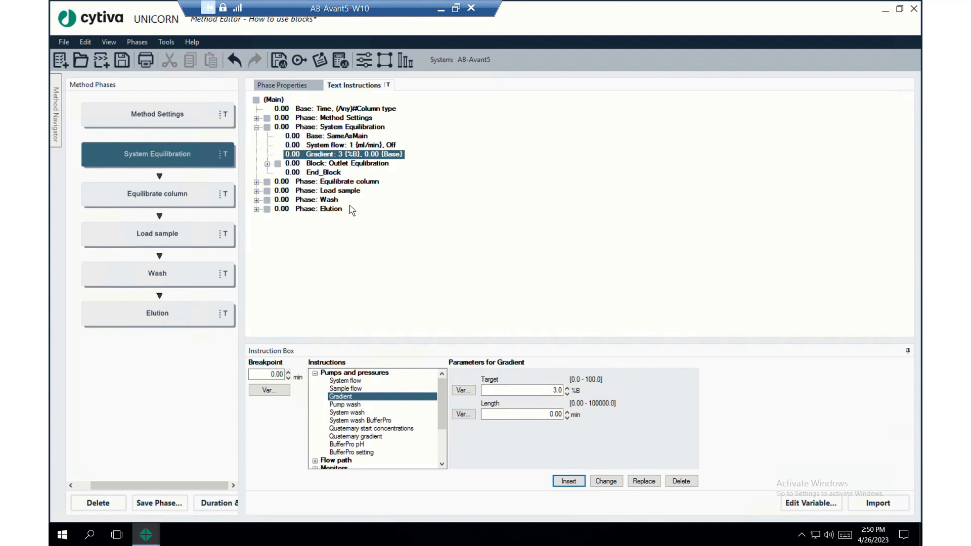
Expand the Outlet Equlibration block and examine the Base lines of the System Equilibration phase and the main method
{"action": "left_click", "coordinate": [328, 165]}
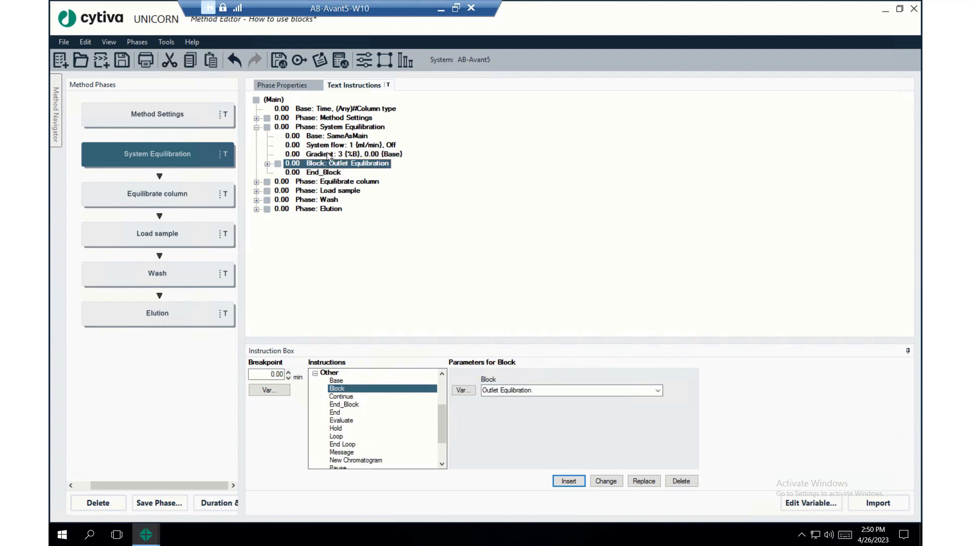
{"action": "left_click", "coordinate": [365, 154]}
{"action": "left_click", "coordinate": [353, 164]}
{"action": "left_click", "coordinate": [267, 164]}
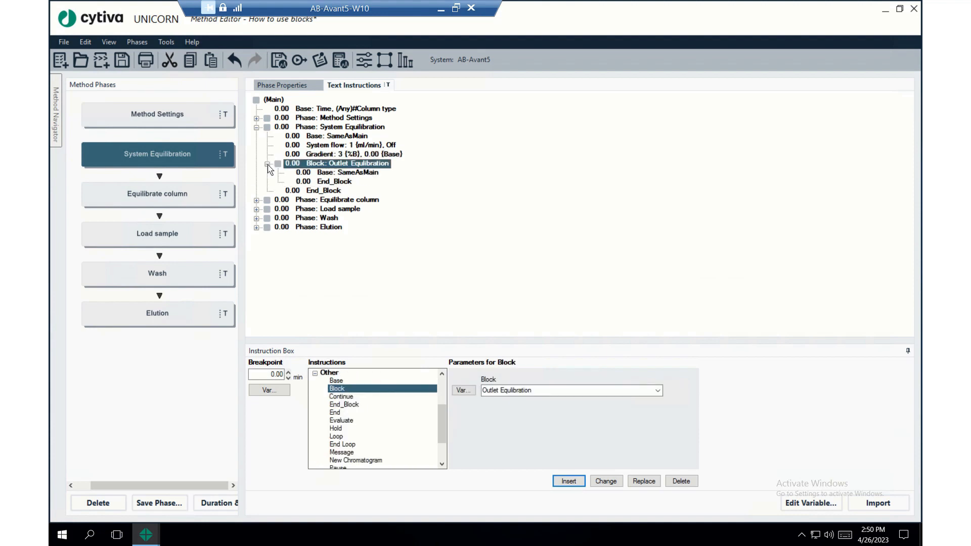
{"action": "left_click", "coordinate": [347, 136]}
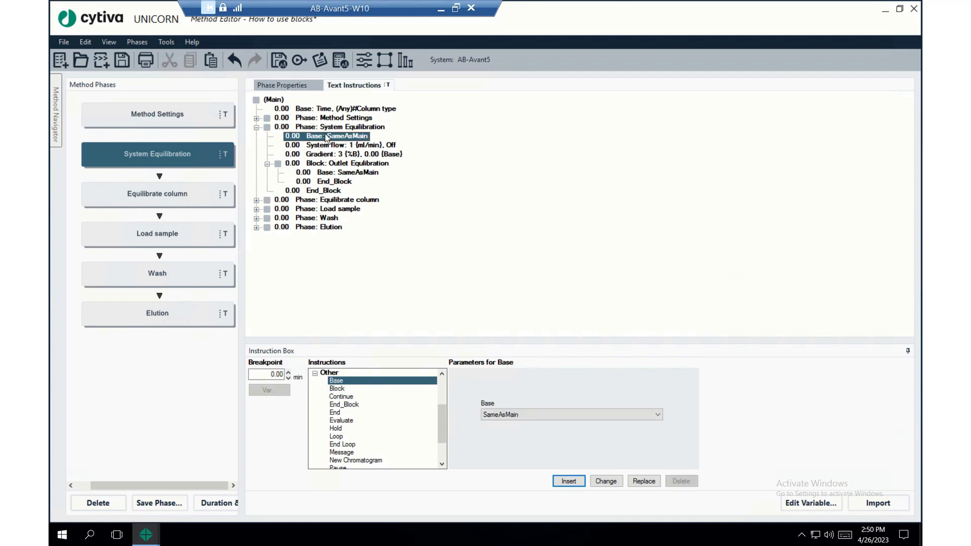
{"action": "left_click", "coordinate": [334, 110]}
Change the base of the Outlet Equlibration block to Volume
{"action": "left_click", "coordinate": [337, 173]}
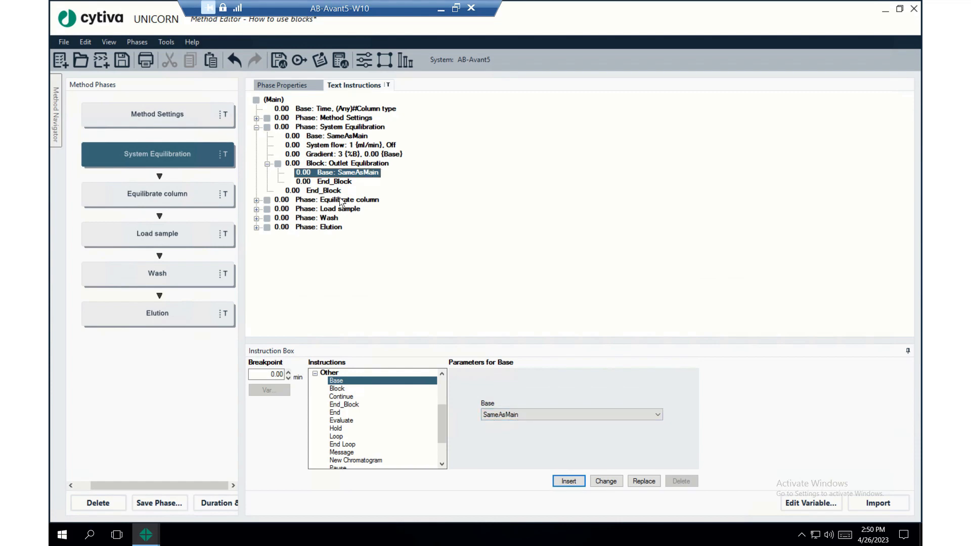
{"action": "left_click", "coordinate": [535, 415]}
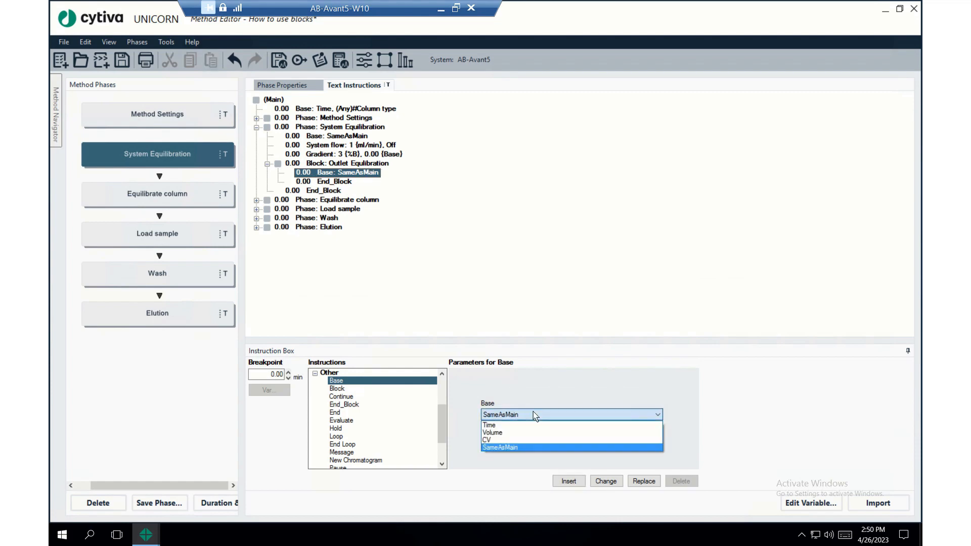
{"action": "left_click", "coordinate": [523, 438]}
{"action": "left_click", "coordinate": [607, 480]}
Insert an Outlet valve instruction set to Out 1 after the Base line of the Outlet Equlibration block
{"action": "left_click", "coordinate": [332, 182]}
{"action": "left_click", "coordinate": [330, 175]}
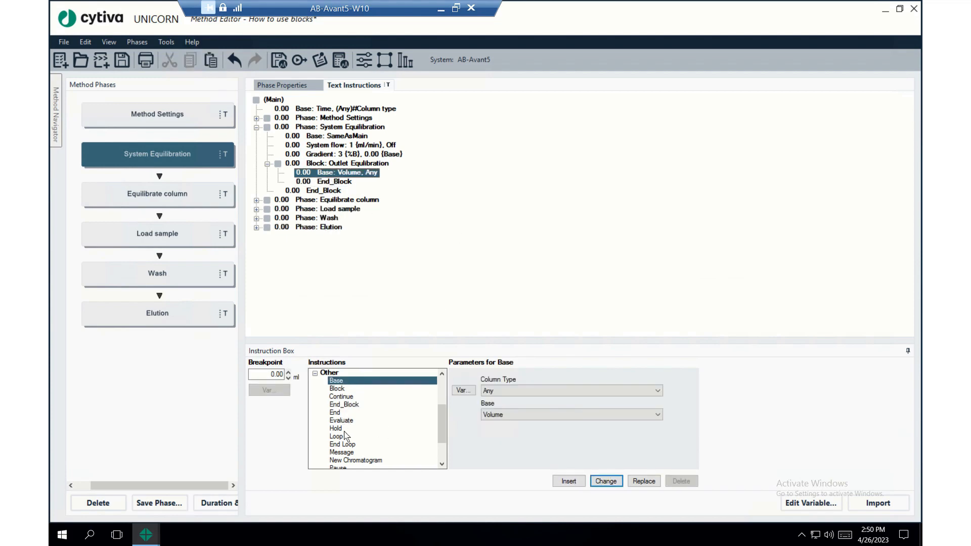
{"action": "left_click", "coordinate": [314, 374]}
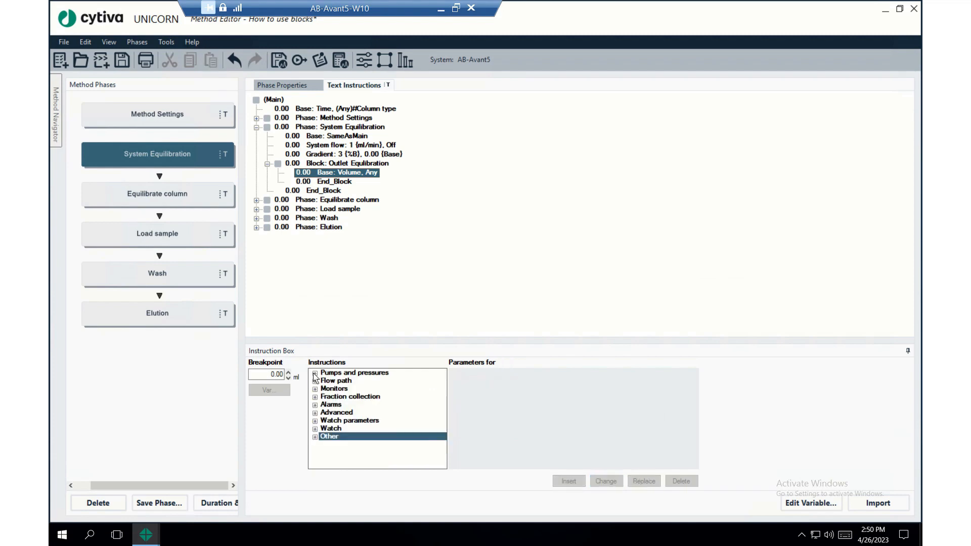
{"action": "left_click", "coordinate": [329, 383]}
{"action": "left_click", "coordinate": [315, 381]}
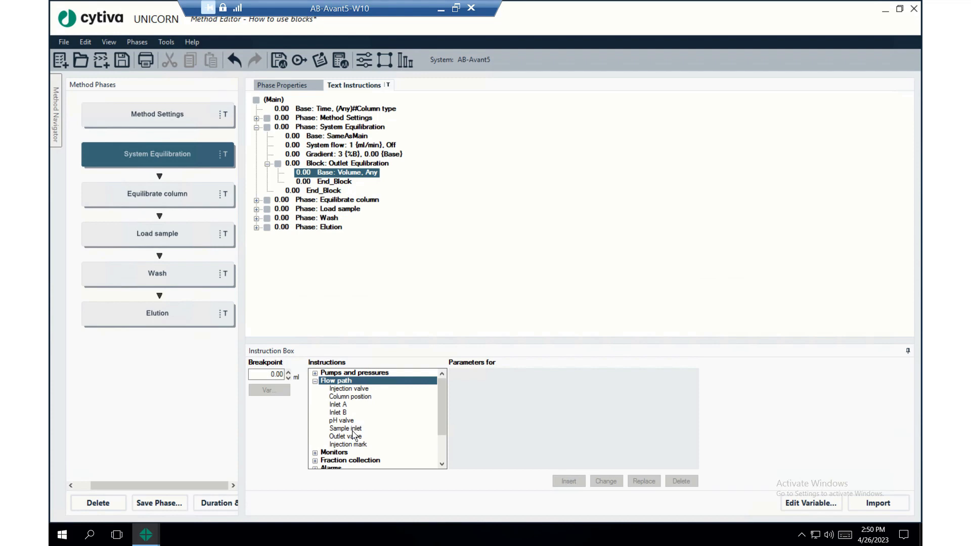
{"action": "left_click", "coordinate": [354, 437]}
{"action": "left_click", "coordinate": [501, 393]}
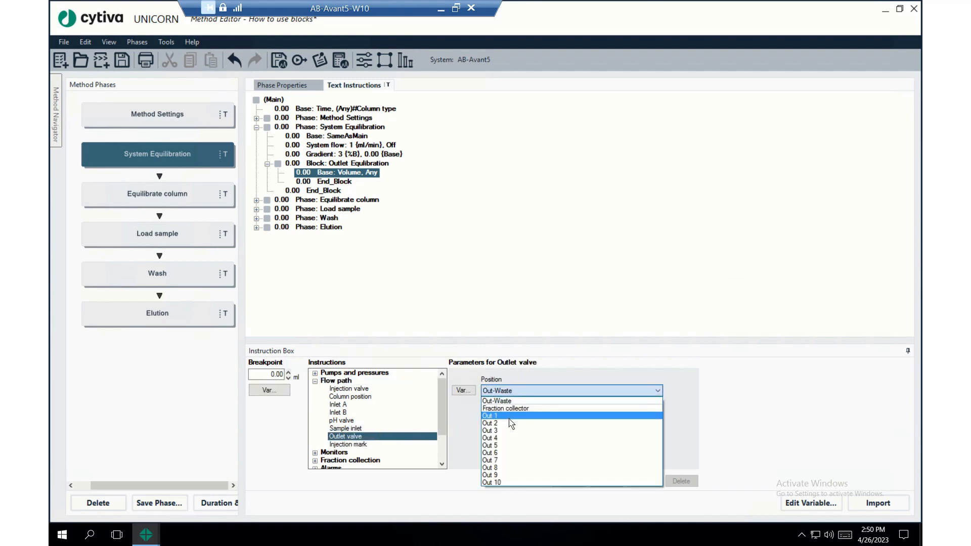
{"action": "left_click", "coordinate": [510, 416]}
{"action": "left_click", "coordinate": [568, 481]}
Insert a second Outlet valve instruction set to Out 2 below the Out 1 line in the Outlet Equlibration block
{"action": "left_click", "coordinate": [550, 393]}
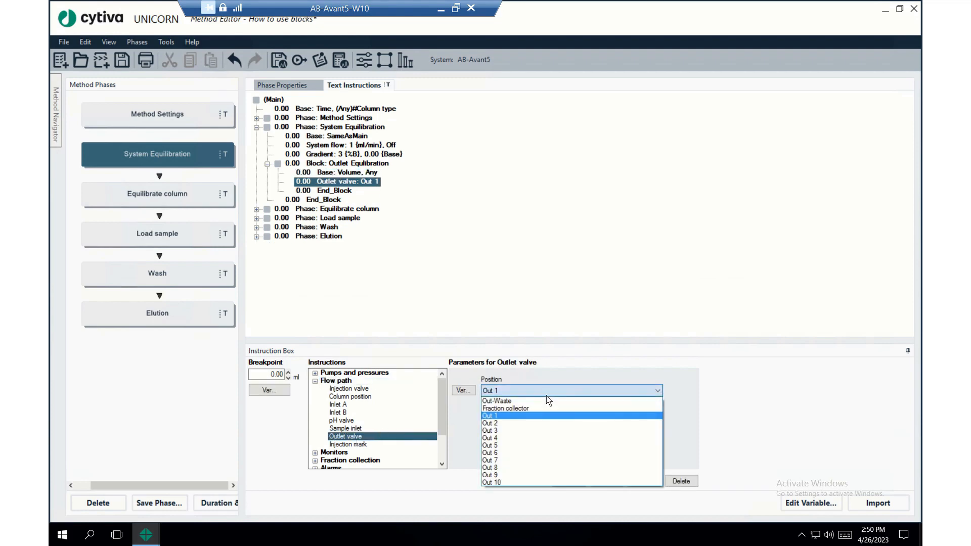
{"action": "left_click", "coordinate": [542, 425]}
{"action": "left_click", "coordinate": [568, 482]}
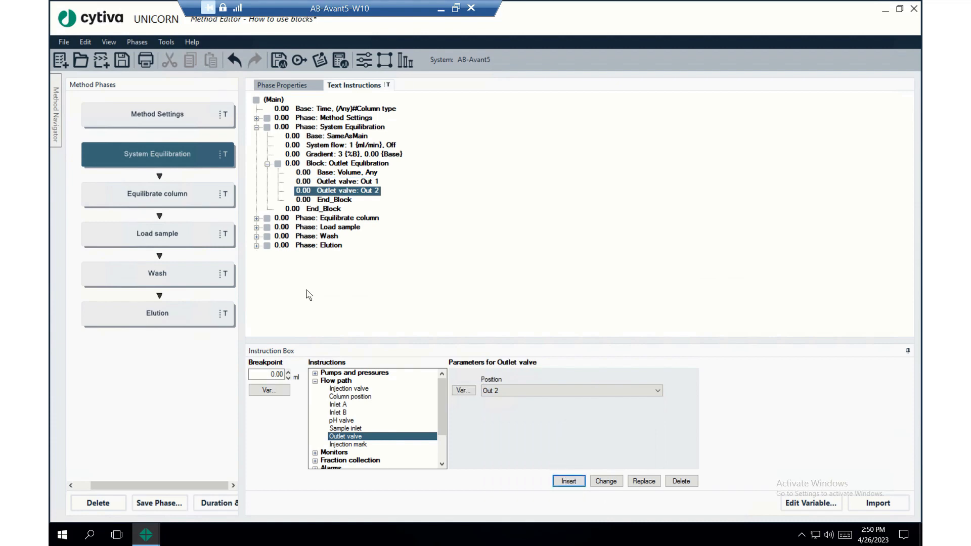
Set the breakpoint of the Outlet valve Out 2 instruction to 3 ml
{"action": "left_click", "coordinate": [344, 173]}
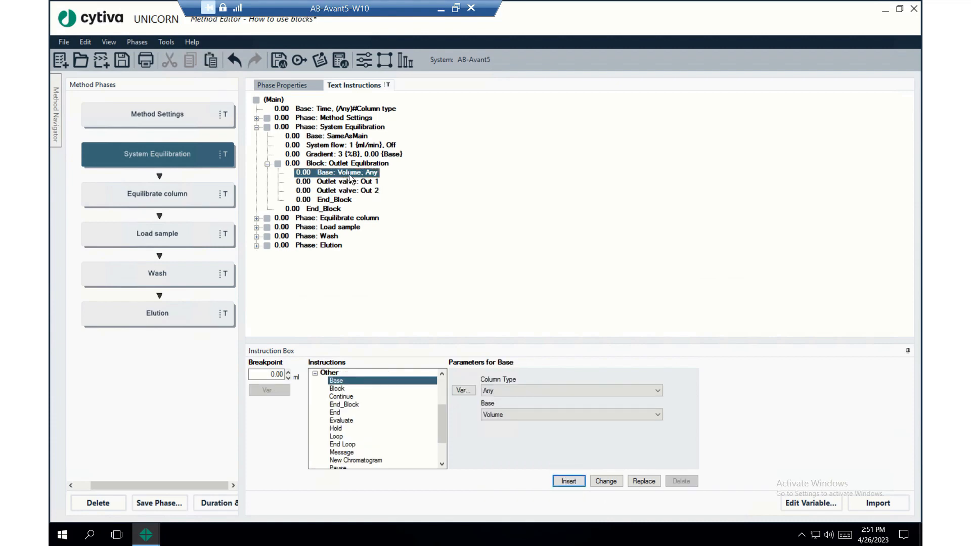
{"action": "left_click", "coordinate": [324, 182]}
{"action": "left_click", "coordinate": [307, 192]}
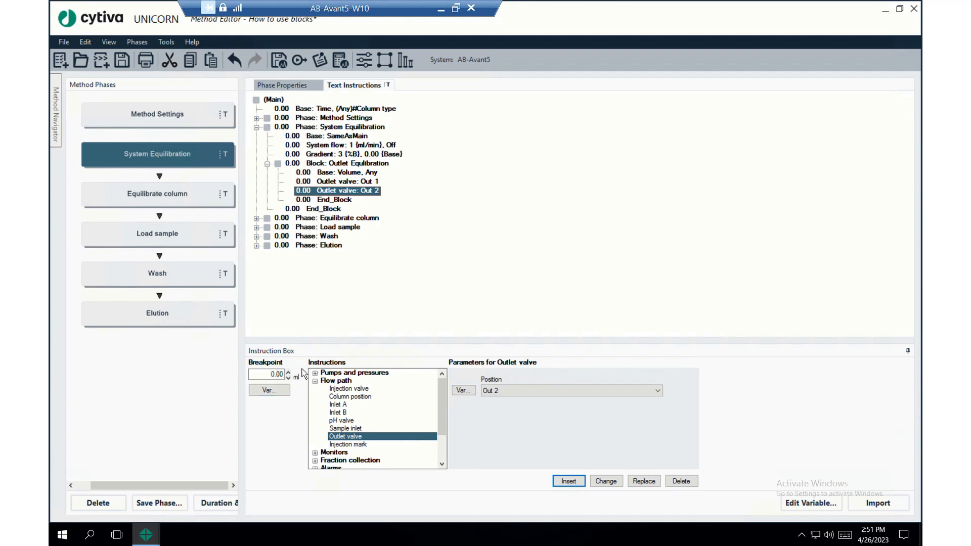
{"action": "double_click", "coordinate": [278, 375]}
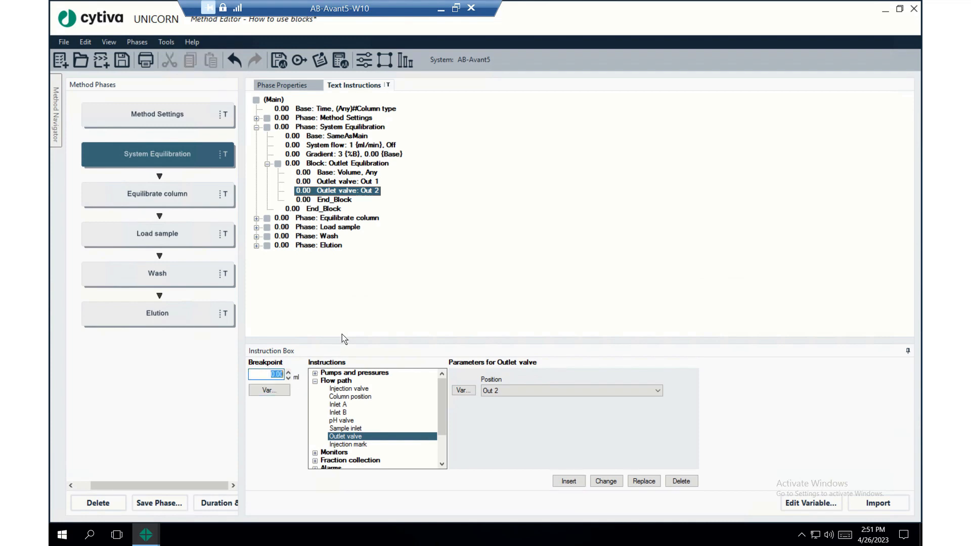
{"action": "left_click", "coordinate": [606, 481]}
Set the breakpoint of the Outlet Equlibration block's End_Block to 6 ml
{"action": "left_click", "coordinate": [343, 201]}
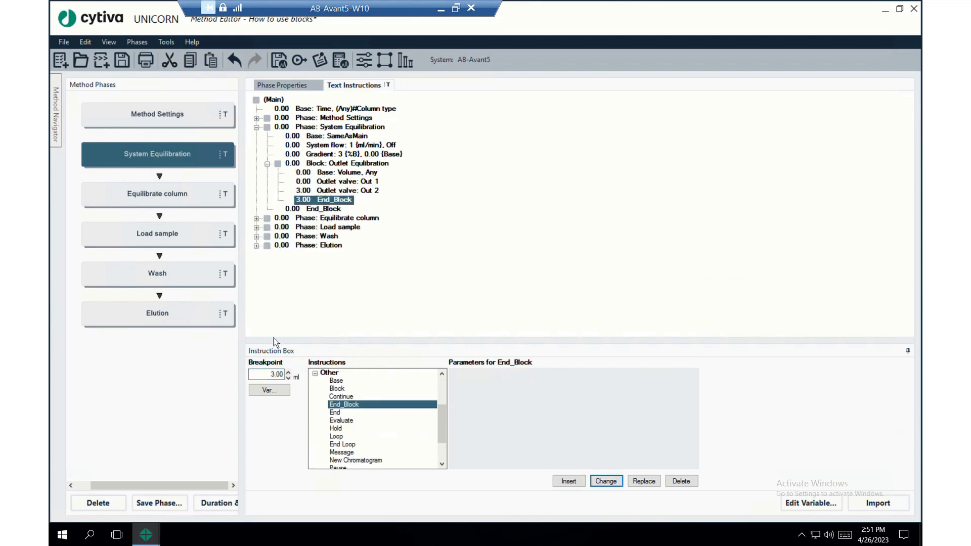
{"action": "left_click_drag", "start_coordinate": [263, 376], "coordinate": [342, 379]}
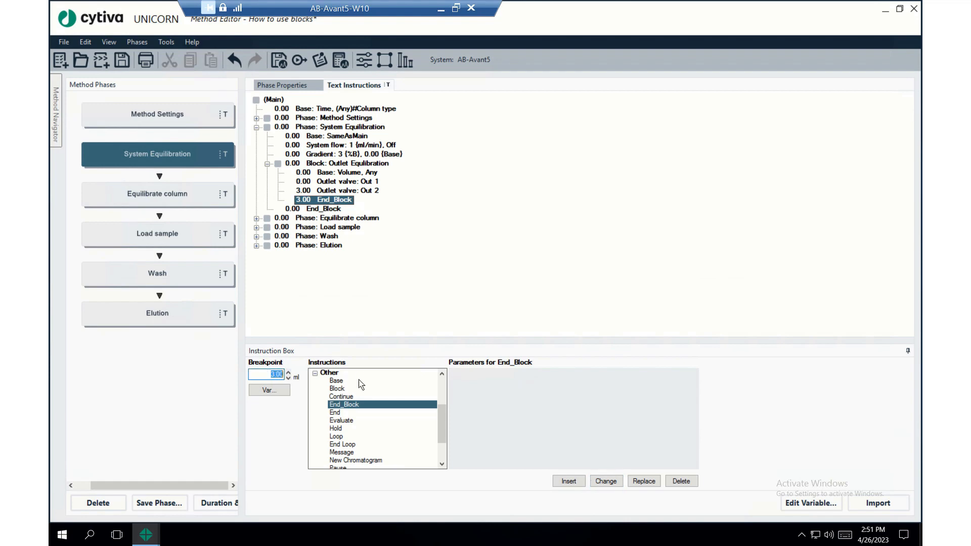
{"action": "type", "text": "6"}
{"action": "left_click", "coordinate": [607, 483]}
Review the breakpoints of Outlet valve Out 2 and End_Block, and collapse the Outlet Equlibration block
{"action": "left_click", "coordinate": [331, 191]}
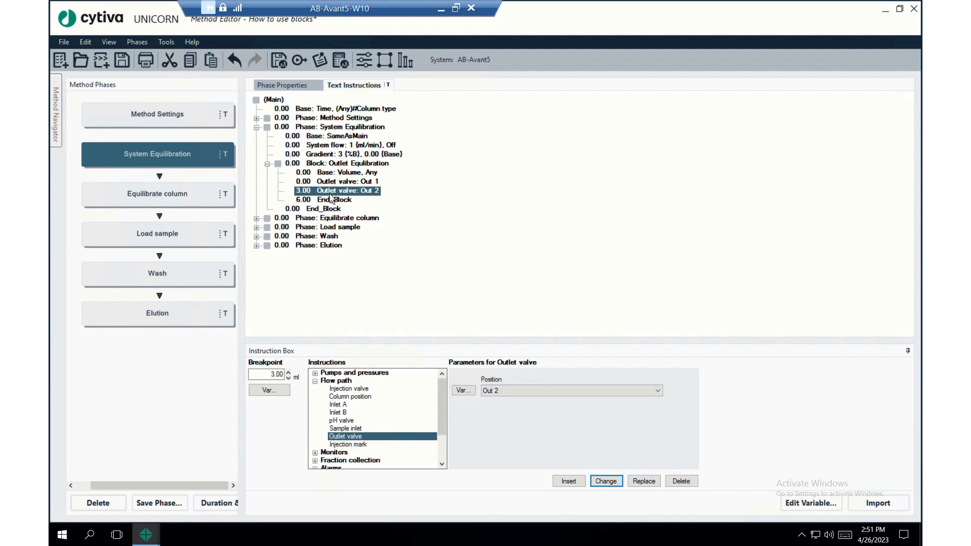
{"action": "left_click", "coordinate": [332, 200]}
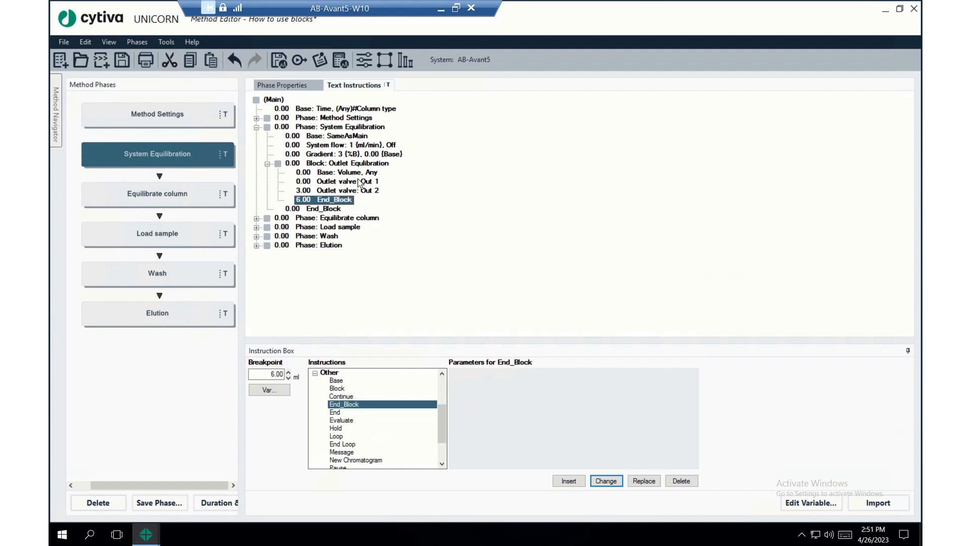
{"action": "left_click", "coordinate": [357, 191]}
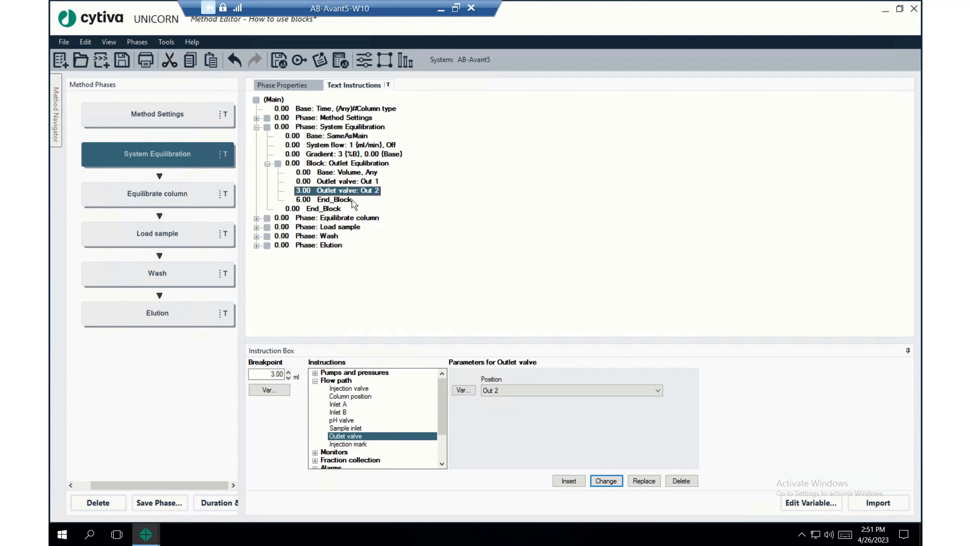
{"action": "left_click", "coordinate": [335, 201]}
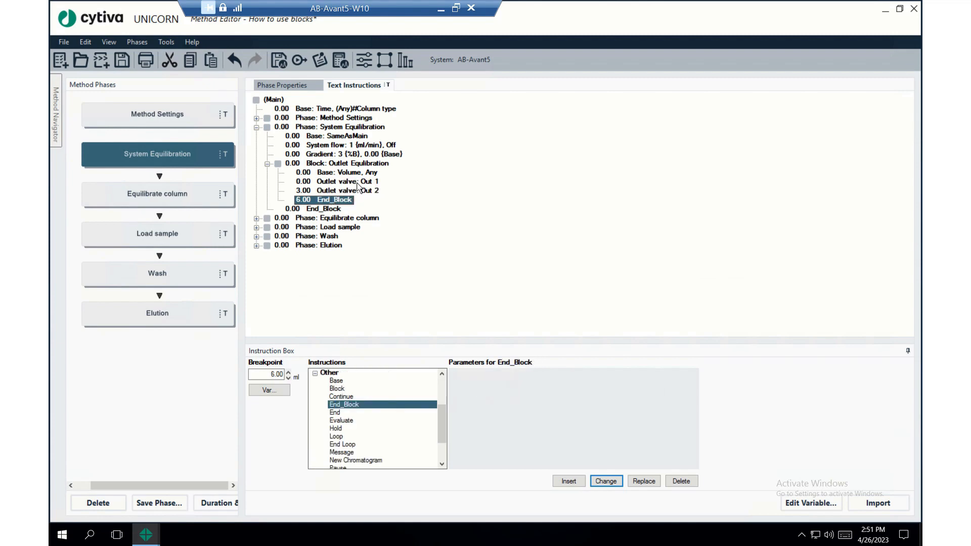
{"action": "left_click", "coordinate": [267, 165]}
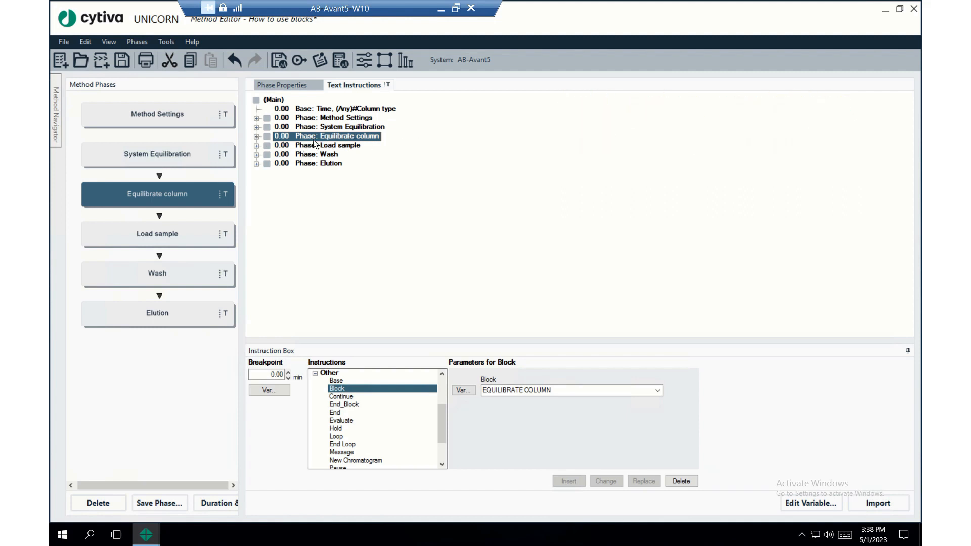
Expand the Equilibrate column phase and examine its pH valve, Column position, End_Block and Base lines alongside the main Base
{"action": "left_click", "coordinate": [256, 136]}
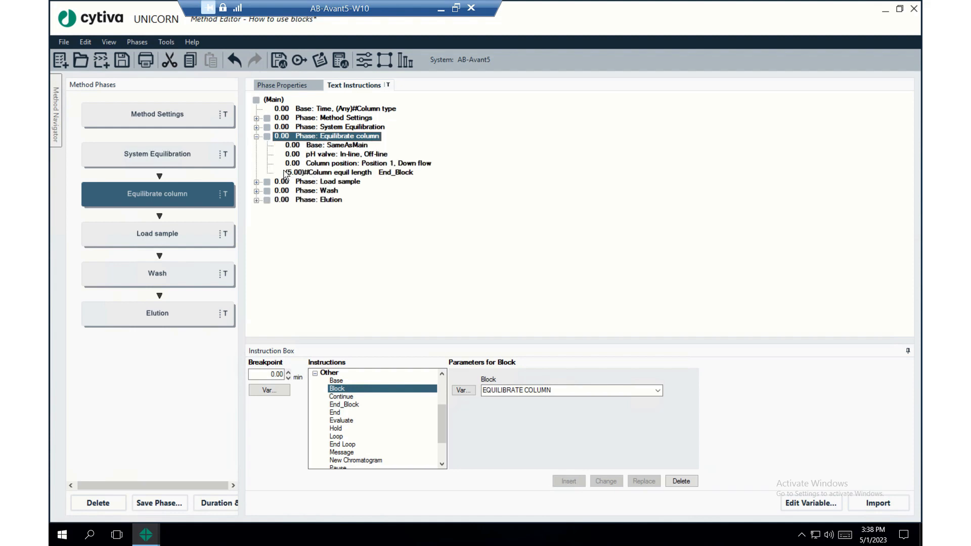
{"action": "left_click", "coordinate": [327, 154]}
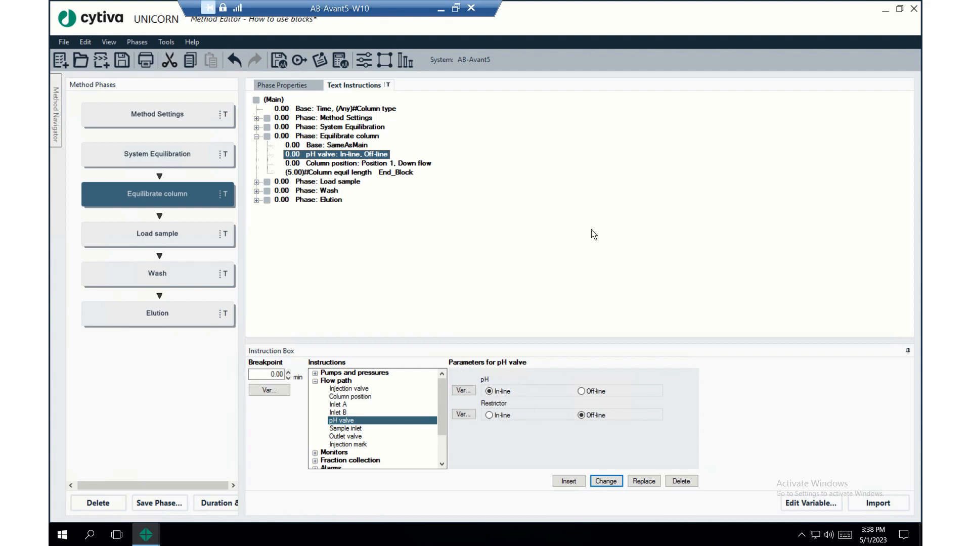
{"action": "left_click", "coordinate": [334, 164]}
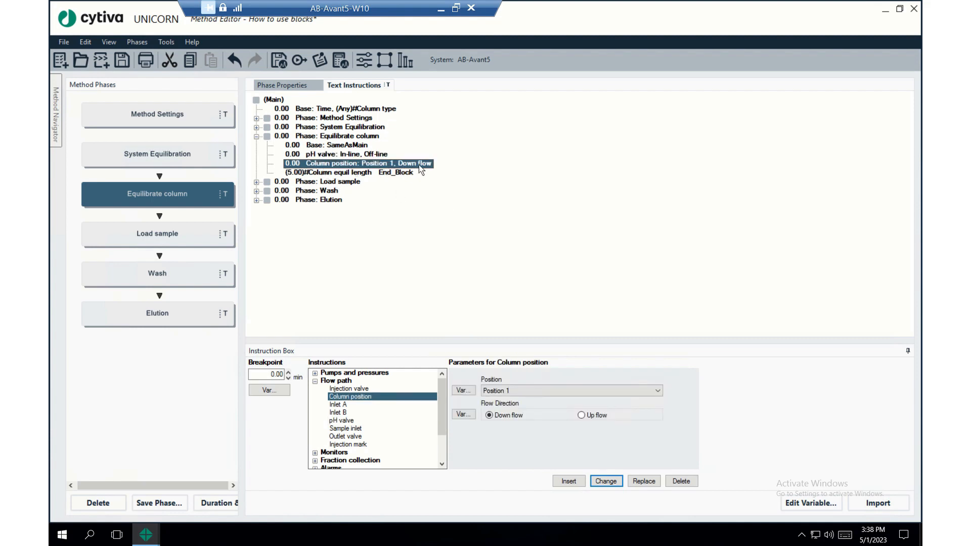
{"action": "left_click", "coordinate": [312, 174]}
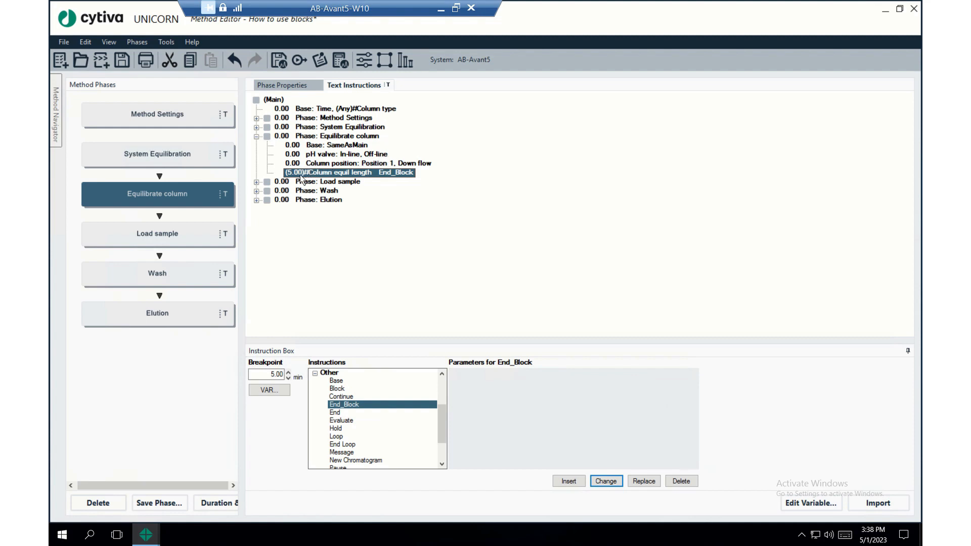
{"action": "left_click", "coordinate": [322, 111]}
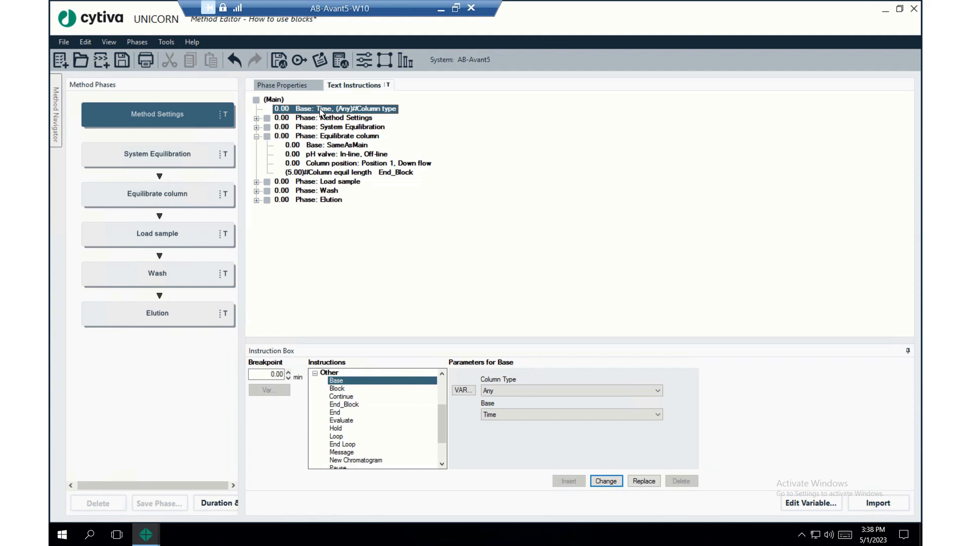
{"action": "left_click", "coordinate": [327, 146]}
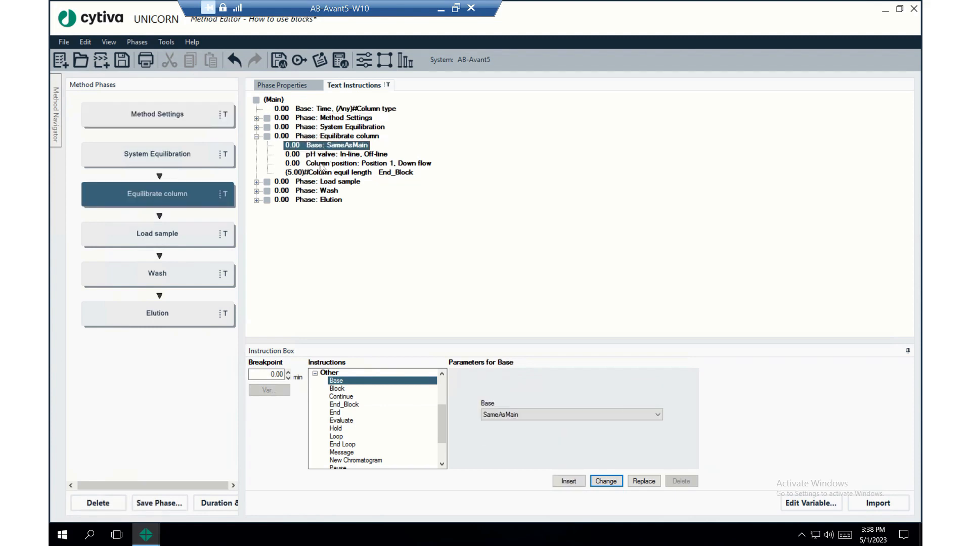
Try to set the Column position instruction's breakpoint in Equilibrate column to 5 min with a new variable named "pH equl"
{"action": "left_click", "coordinate": [298, 164]}
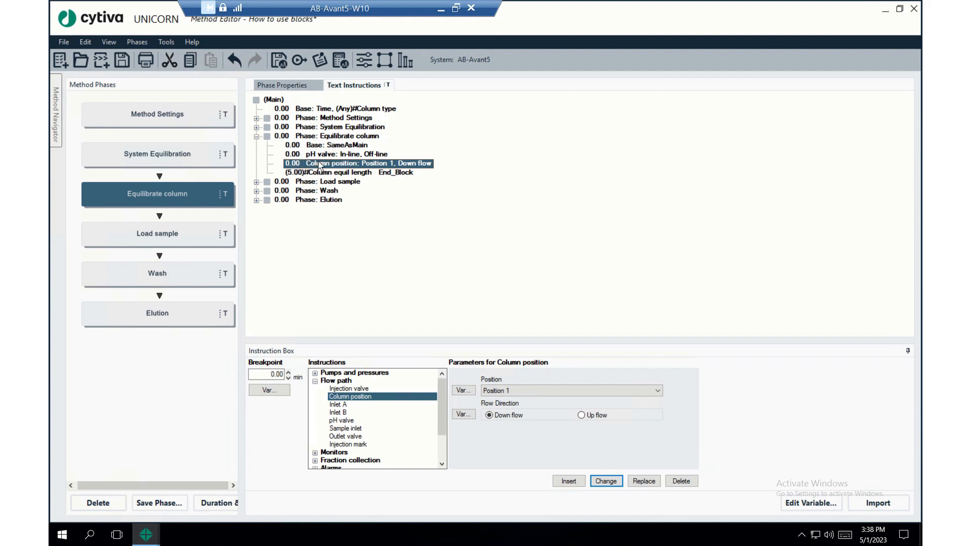
{"action": "left_click", "coordinate": [272, 375]}
{"action": "double_click", "coordinate": [271, 375]}
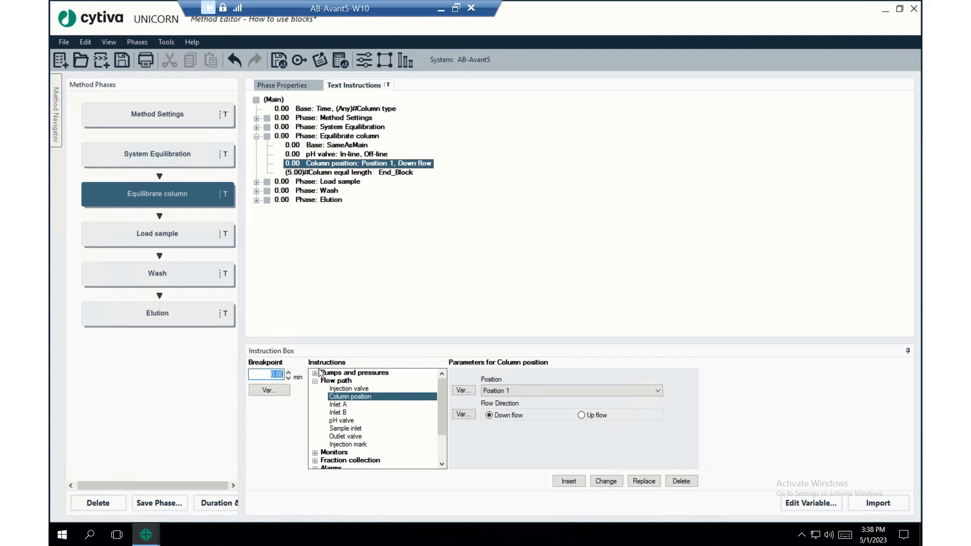
{"action": "type", "text": "5"}
{"action": "left_click", "coordinate": [269, 390]}
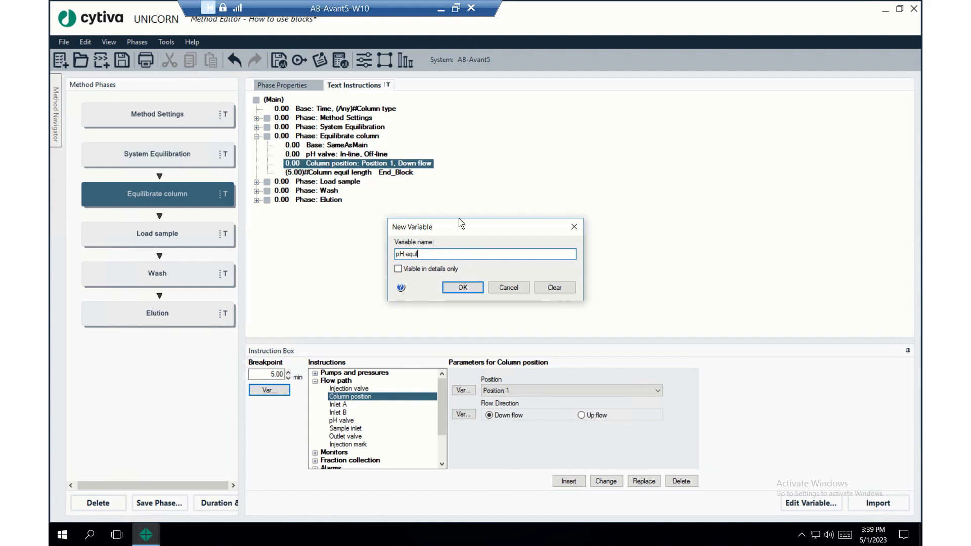
{"action": "left_click", "coordinate": [470, 287]}
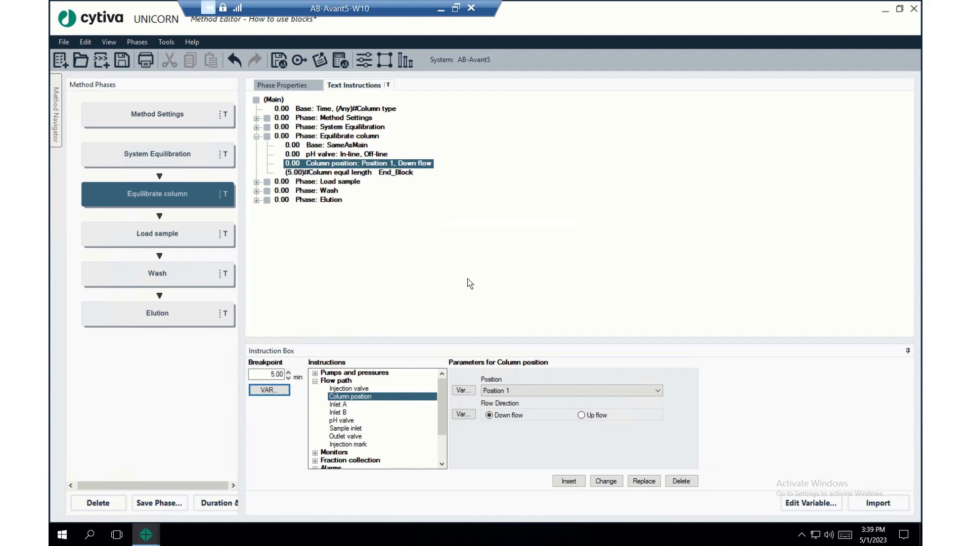
{"action": "left_click", "coordinate": [604, 481]}
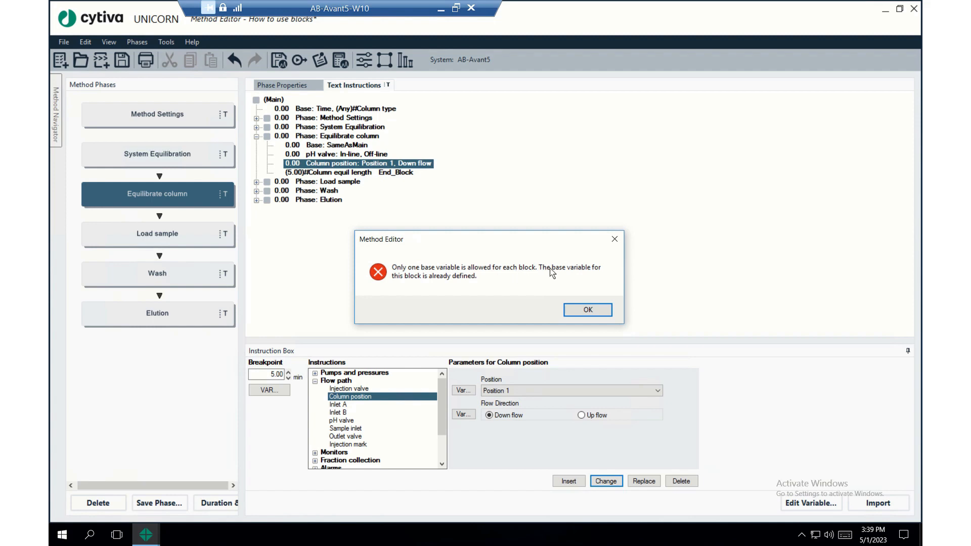
{"action": "left_click", "coordinate": [589, 311]}
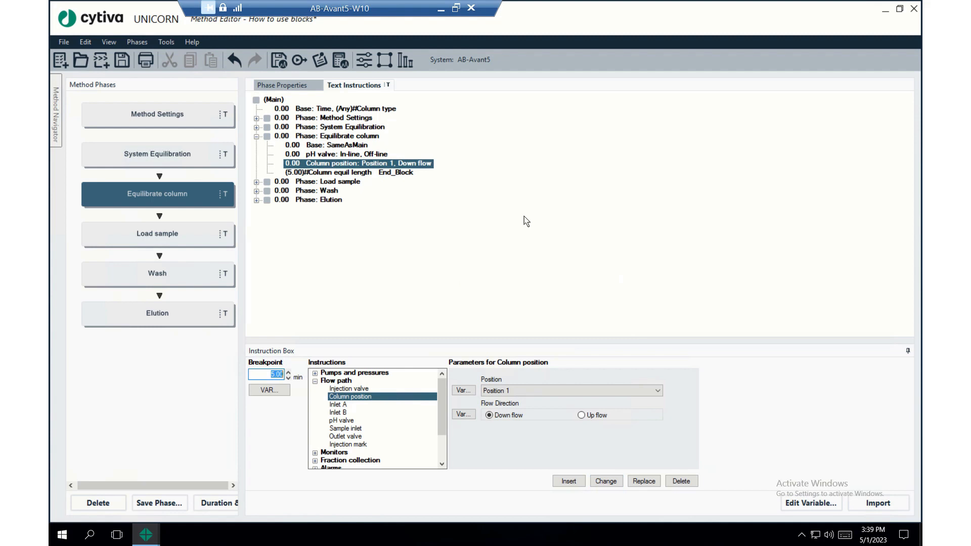
Reset the Column position breakpoint to 0 and discard its pending variable
{"action": "type", "text": "0"}
{"action": "left_click", "coordinate": [703, 295]}
{"action": "left_click", "coordinate": [326, 183]}
{"action": "left_click", "coordinate": [333, 165]}
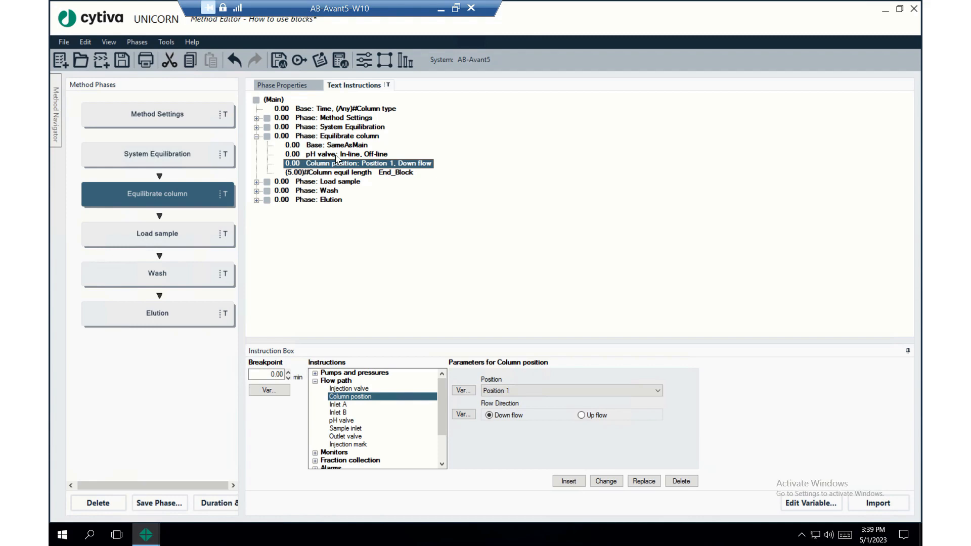
Insert a block named "pH equl" after the pH valve instruction in the Equilibrate column phase and expand it
{"action": "left_click", "coordinate": [327, 155]}
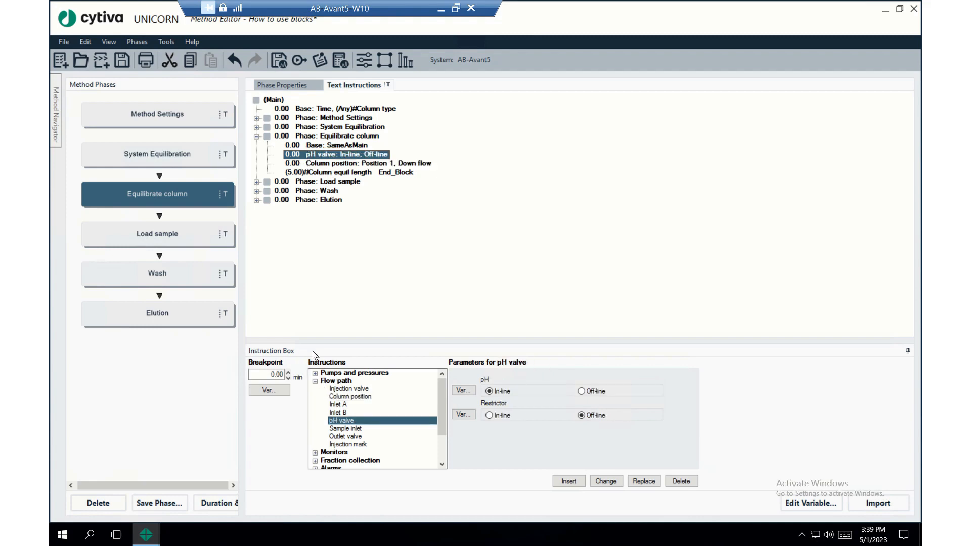
{"action": "left_click", "coordinate": [328, 164]}
{"action": "left_click", "coordinate": [328, 154]}
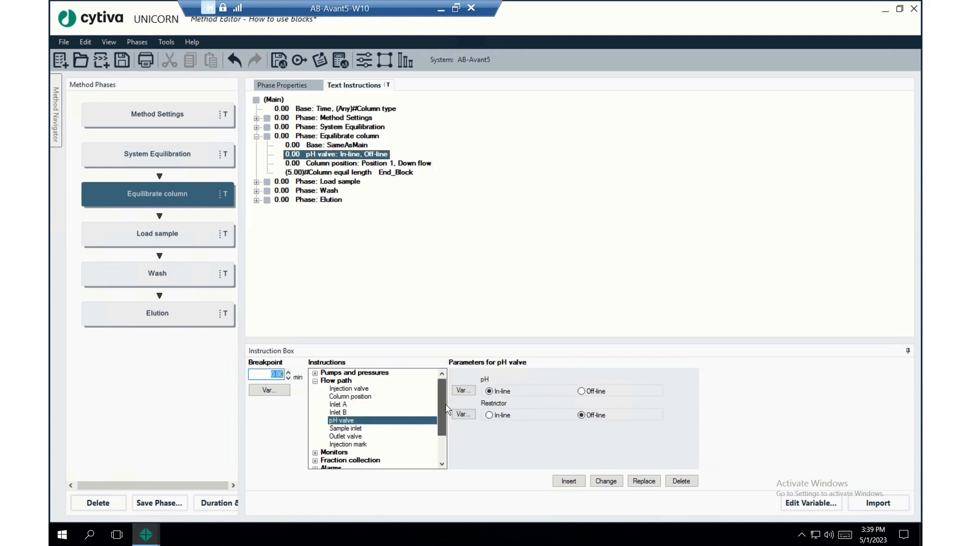
{"action": "scroll", "coordinate": [368, 460], "scroll_direction": "down", "scroll_amount": 2}
{"action": "left_click", "coordinate": [315, 460]}
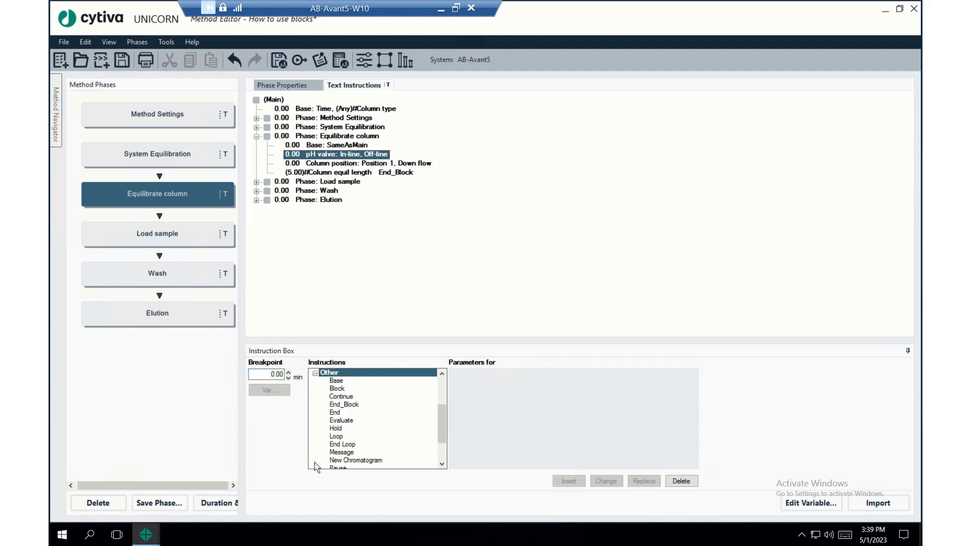
{"action": "left_click", "coordinate": [352, 388]}
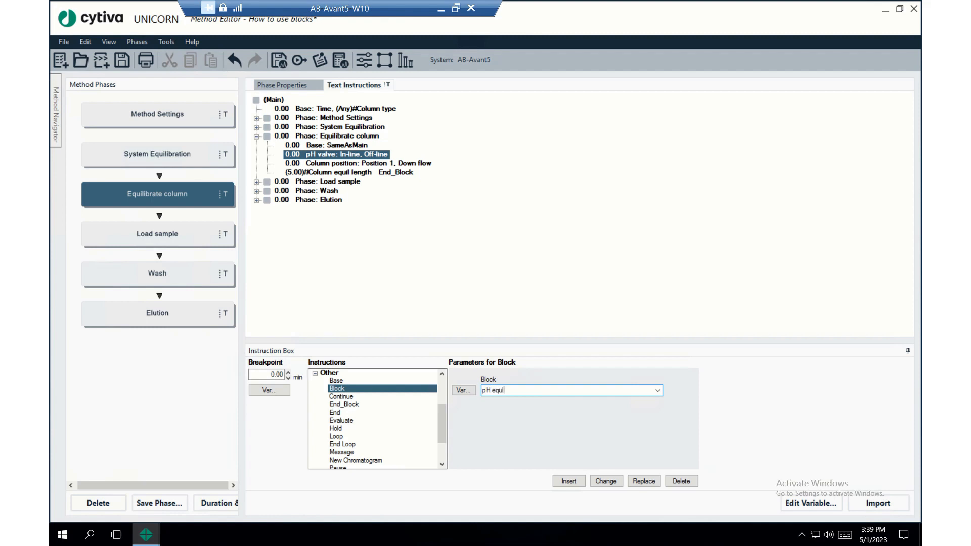
{"action": "left_click", "coordinate": [568, 481]}
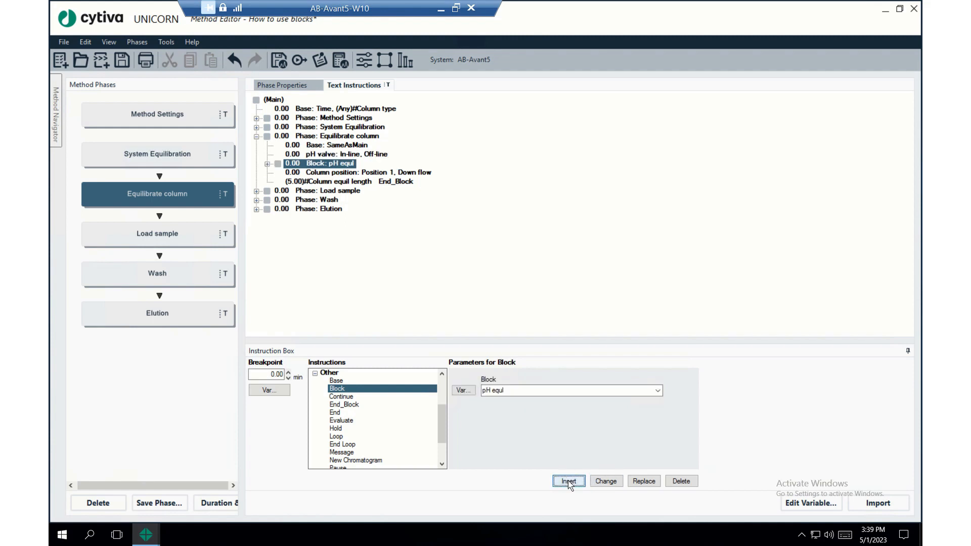
{"action": "left_click", "coordinate": [267, 164]}
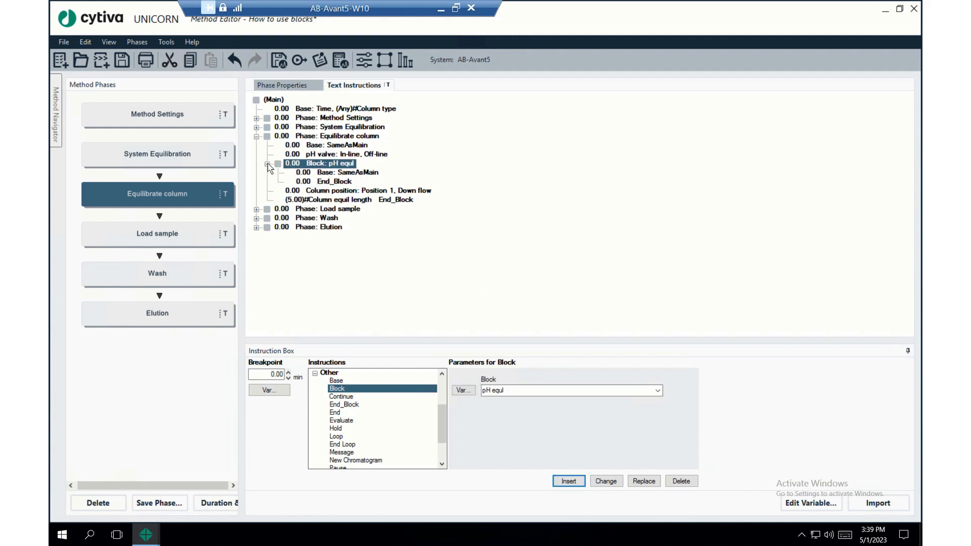
Set the breakpoint of the pH equl block's End_Block to 5 min with a new variable named "pH equil"
{"action": "left_click", "coordinate": [342, 183]}
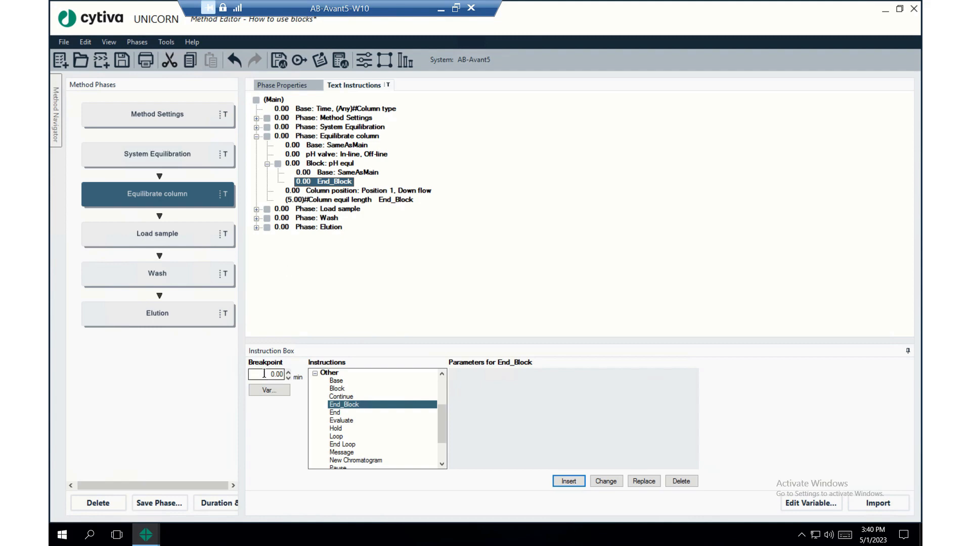
{"action": "left_click_drag", "start_coordinate": [264, 374], "coordinate": [301, 373]}
{"action": "type", "text": "5"}
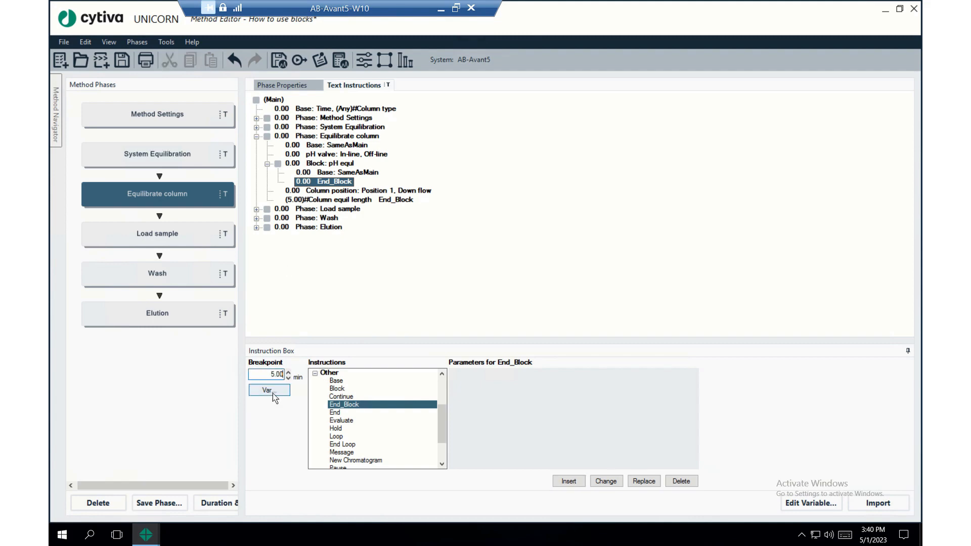
{"action": "left_click", "coordinate": [273, 391]}
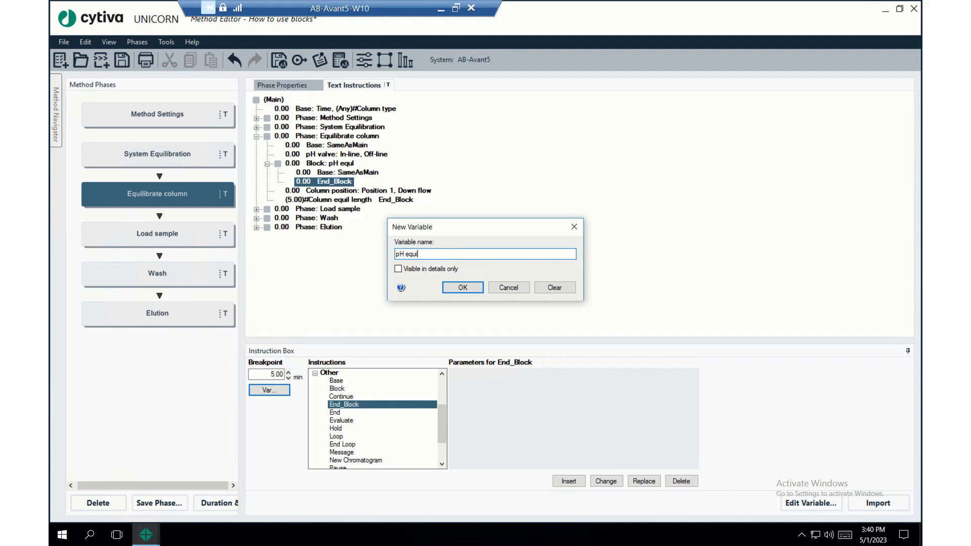
{"action": "left_click", "coordinate": [477, 287]}
{"action": "left_click", "coordinate": [608, 483]}
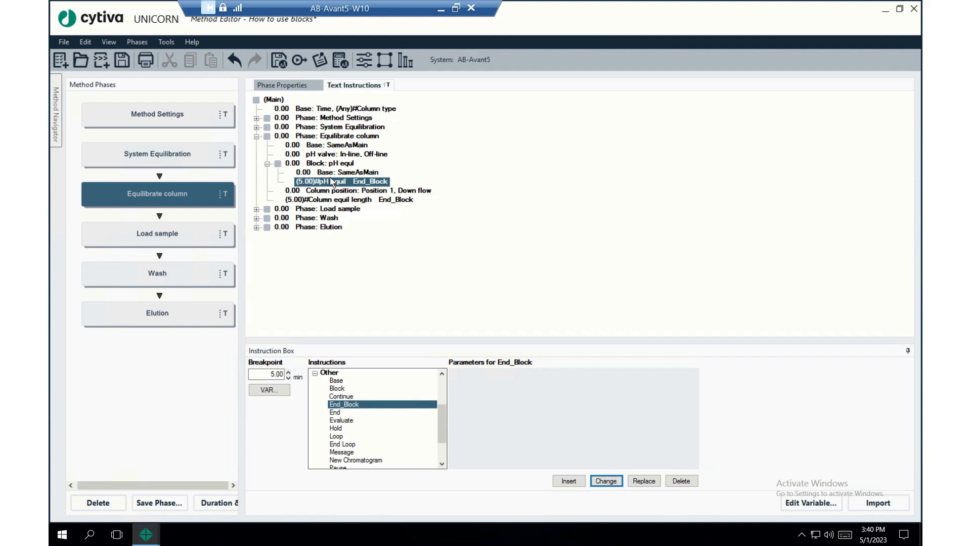
Examine the pH equl block and its End_Block, the Column position instruction and the Equilibrate column phase's End_Block
{"action": "left_click", "coordinate": [267, 164]}
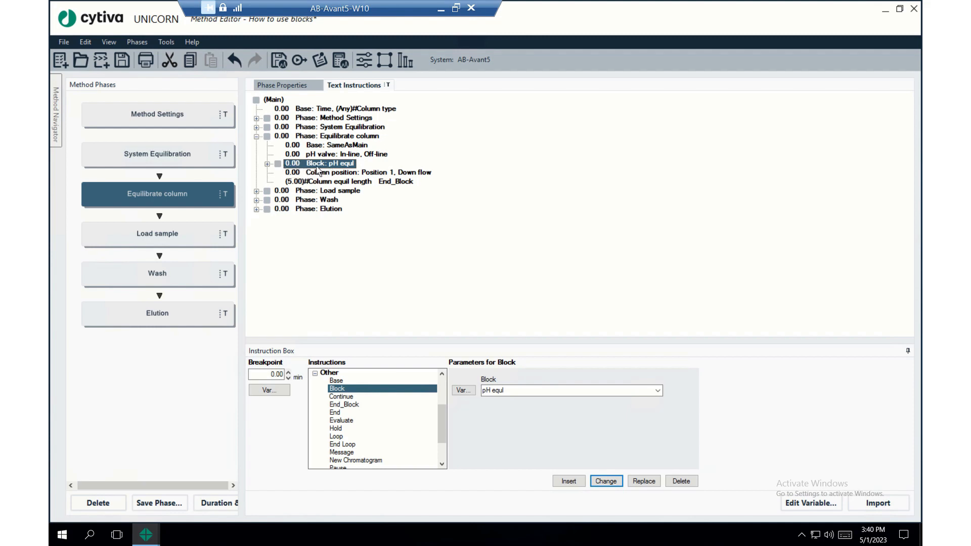
{"action": "left_click", "coordinate": [268, 164]}
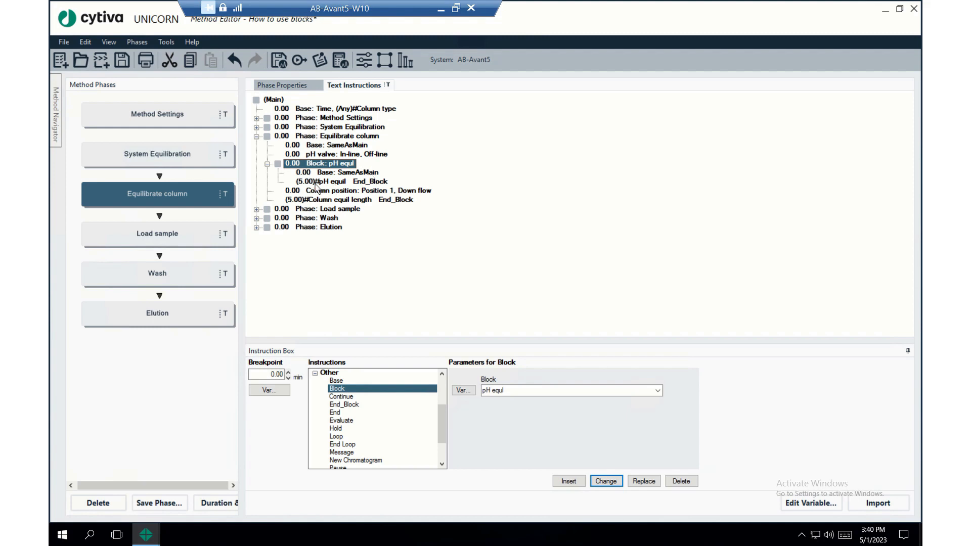
{"action": "left_click", "coordinate": [314, 185]}
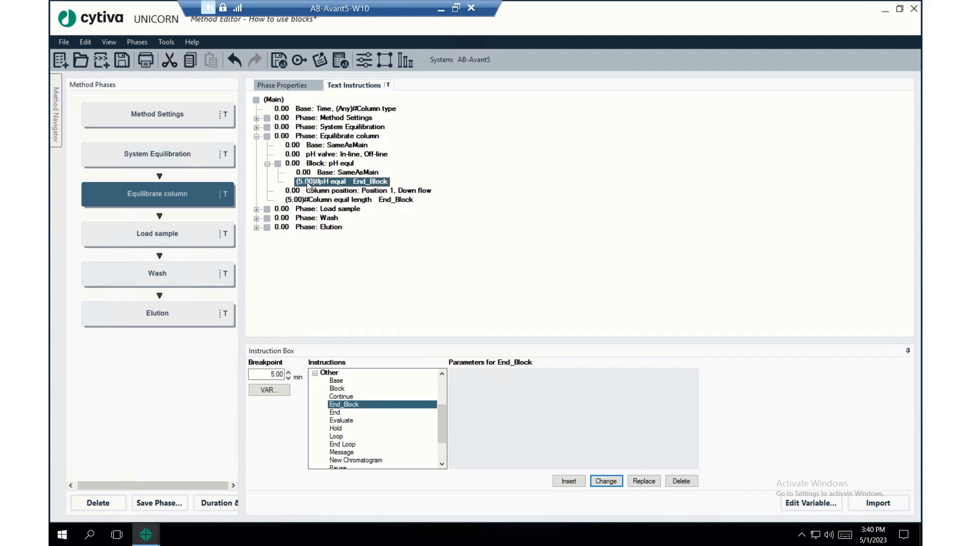
{"action": "left_click", "coordinate": [299, 191]}
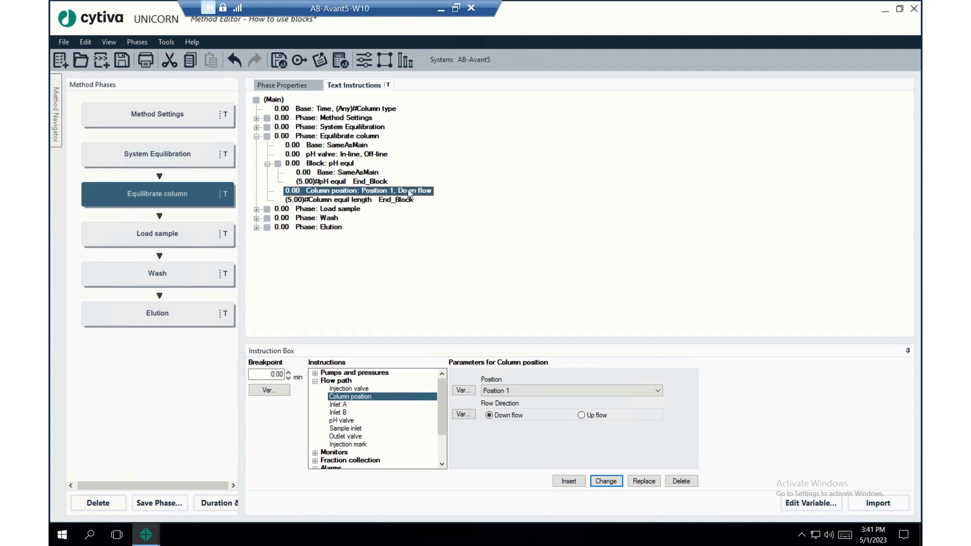
{"action": "left_click", "coordinate": [314, 201]}
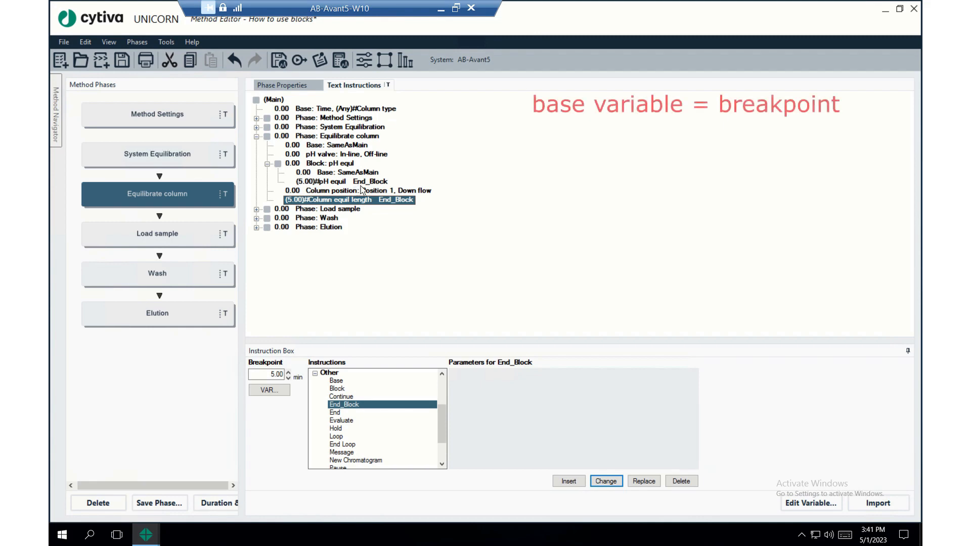
Collapse the Equilibrate column phase, expand Load sample and Wash, and examine their System flow and Sample flow instructions
{"action": "left_click", "coordinate": [267, 164]}
{"action": "left_click", "coordinate": [256, 136]}
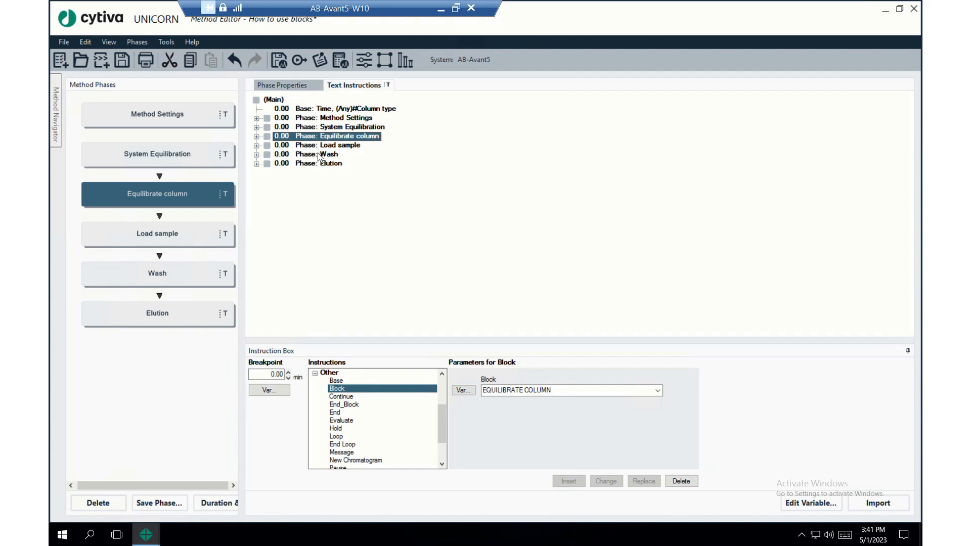
{"action": "left_click", "coordinate": [257, 145]}
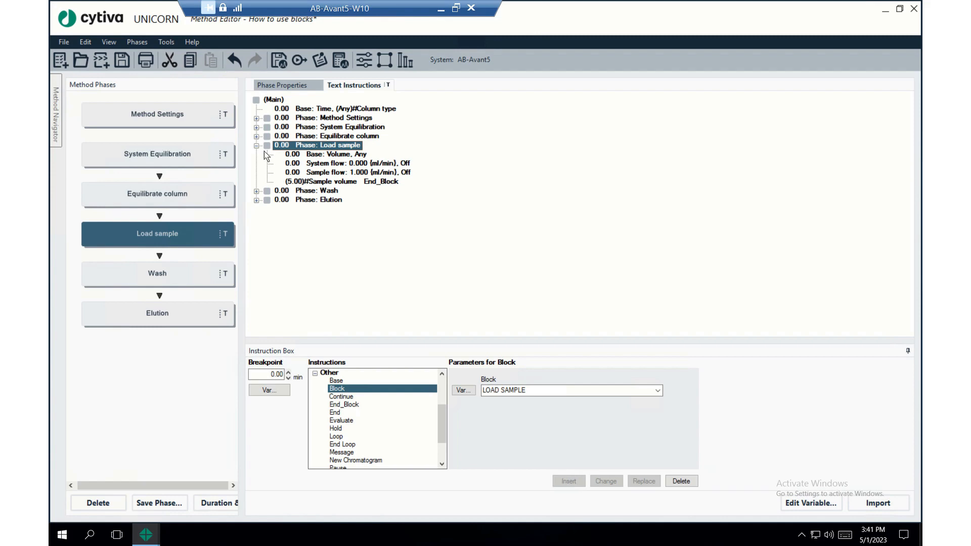
{"action": "left_click", "coordinate": [256, 192]}
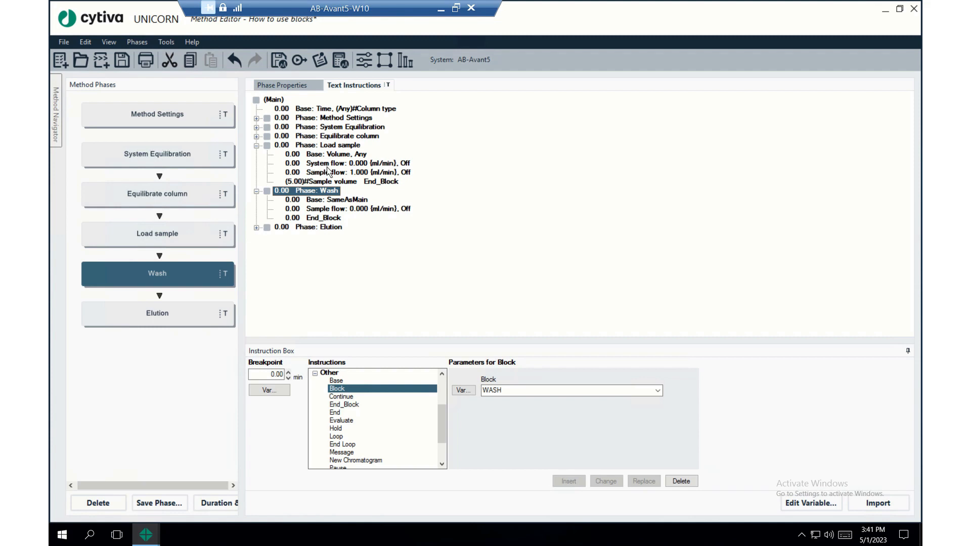
{"action": "left_click", "coordinate": [324, 164]}
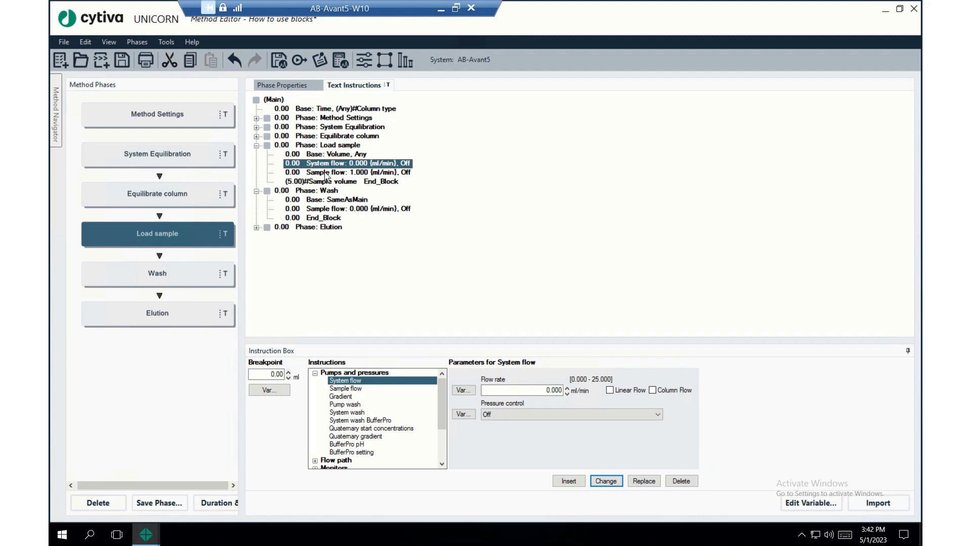
{"action": "left_click", "coordinate": [334, 175]}
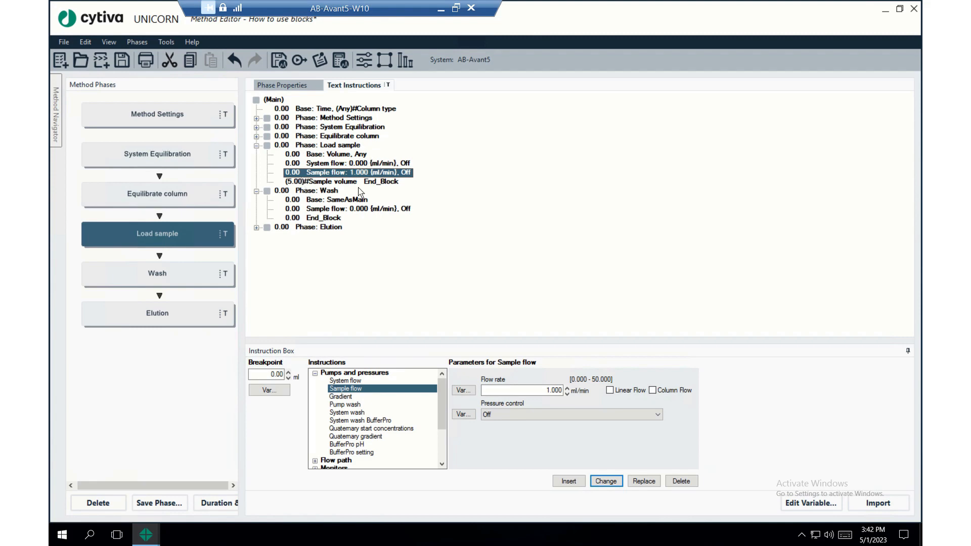
{"action": "left_click", "coordinate": [333, 163]}
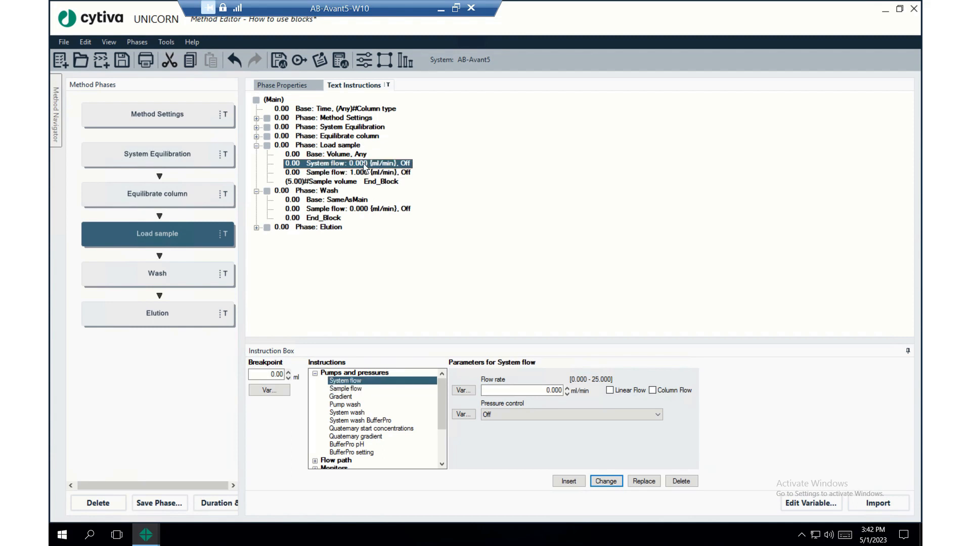
{"action": "left_click", "coordinate": [321, 173]}
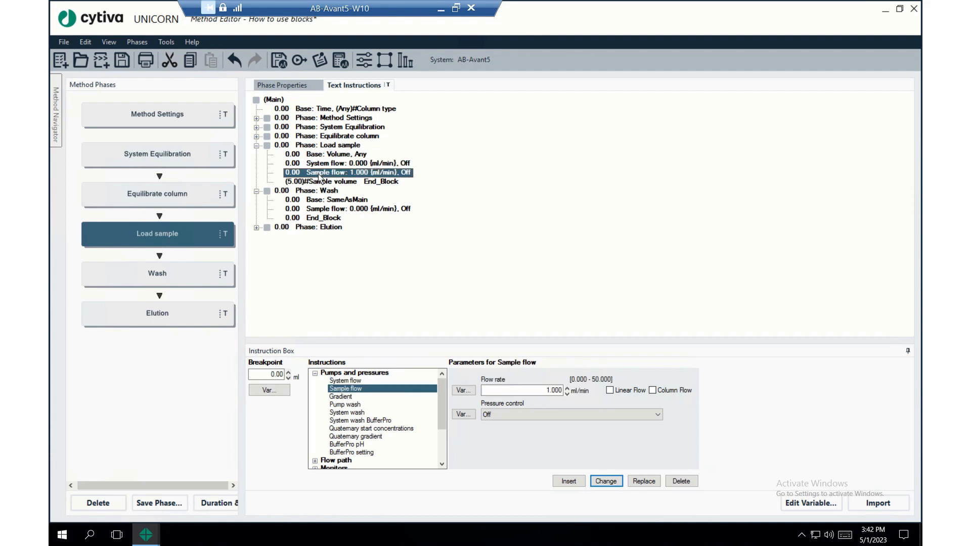
{"action": "left_click", "coordinate": [333, 209]}
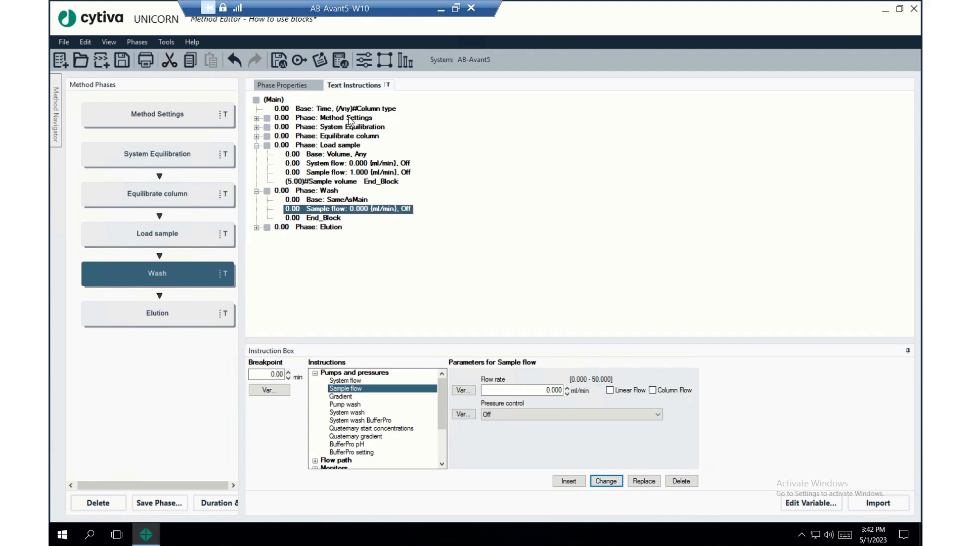
Insert a block named "flowrate" after the System flow instruction in the Method Settings phase
{"action": "left_click", "coordinate": [257, 118]}
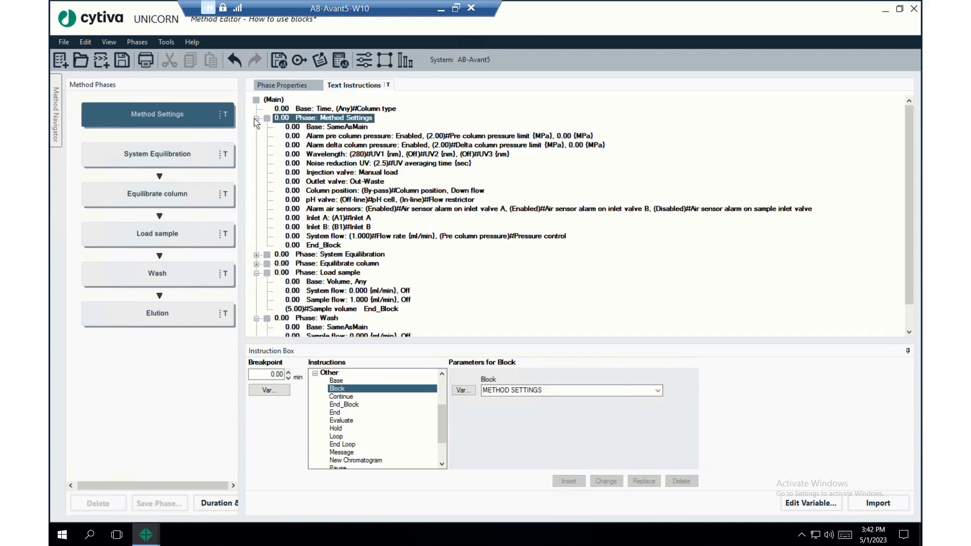
{"action": "left_click", "coordinate": [375, 237]}
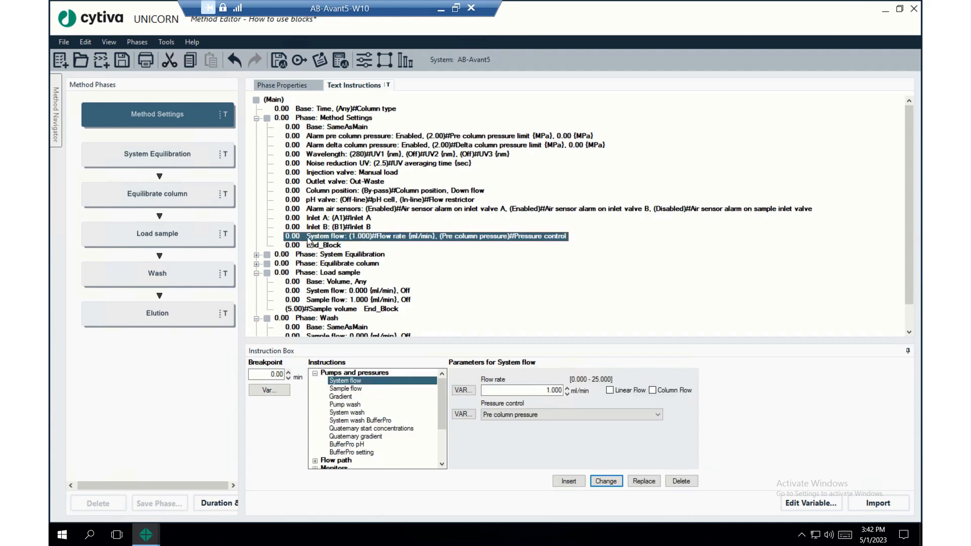
{"action": "scroll", "coordinate": [347, 244], "scroll_direction": "down", "scroll_amount": 1}
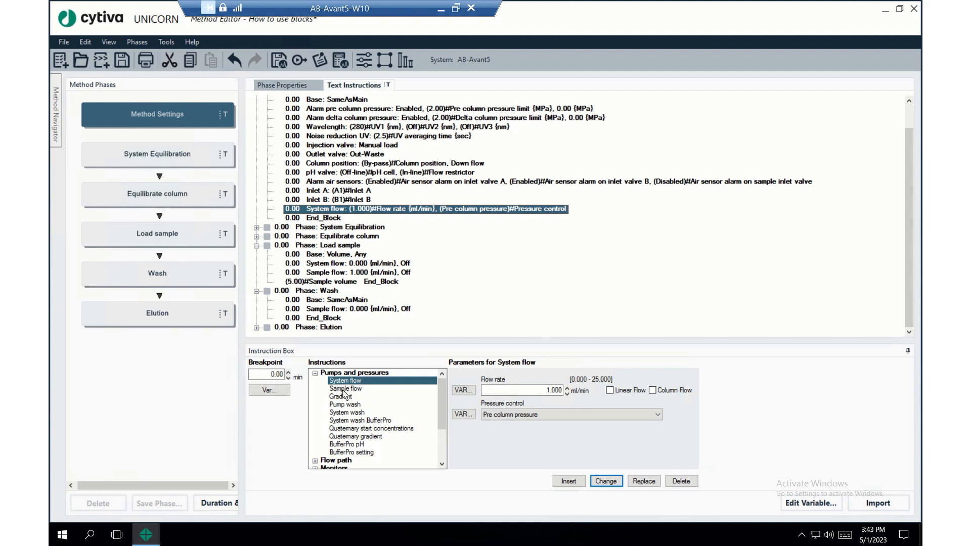
{"action": "left_click", "coordinate": [315, 373]}
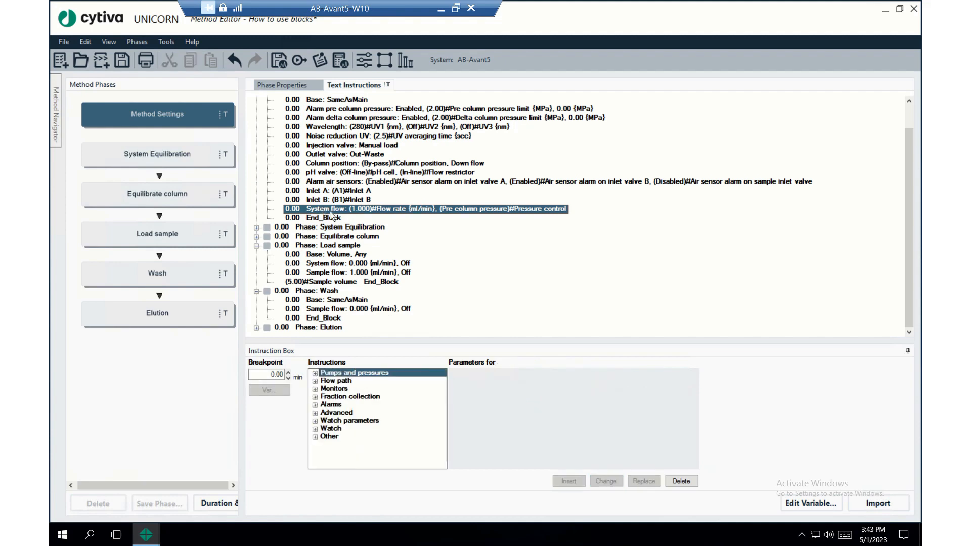
{"action": "left_click", "coordinate": [315, 437]}
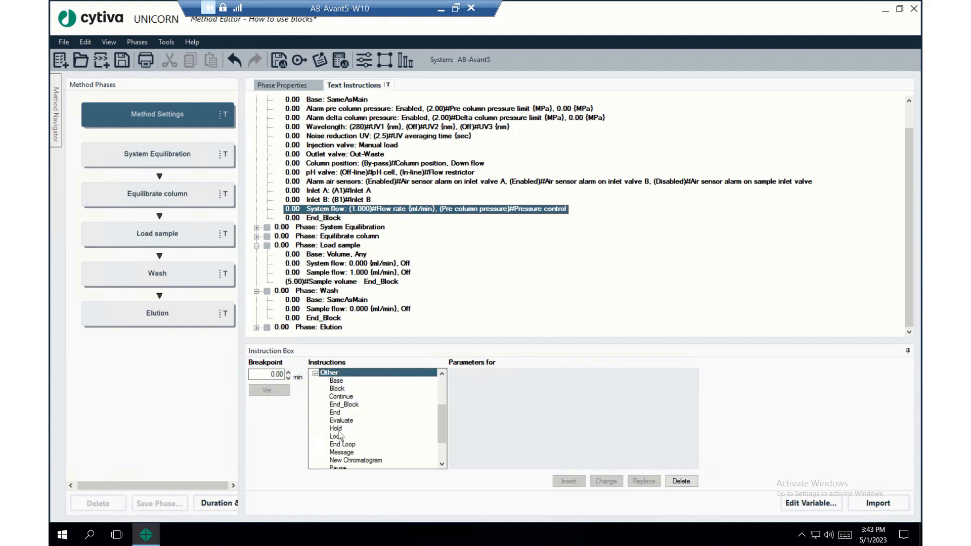
{"action": "left_click", "coordinate": [358, 390]}
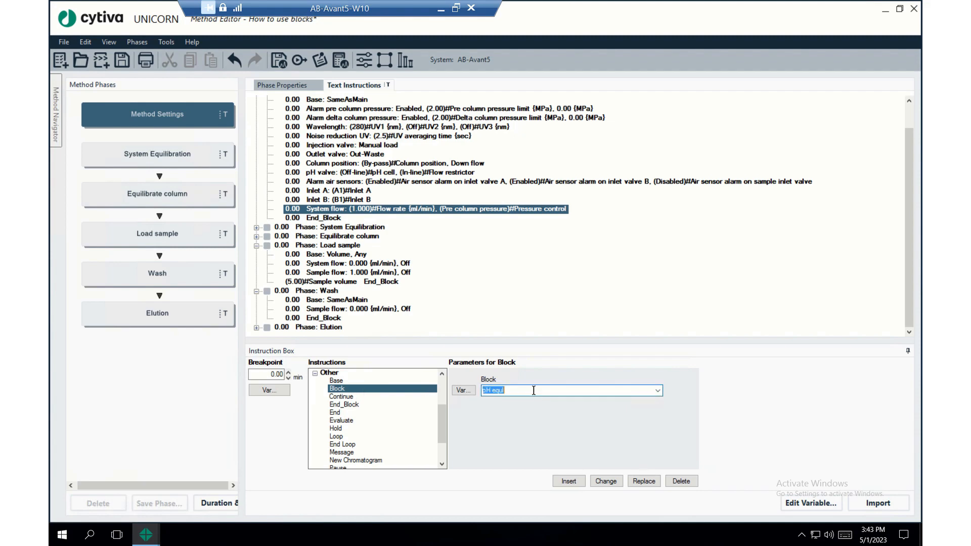
{"action": "type", "text": "flowrate"}
{"action": "left_click", "coordinate": [569, 481]}
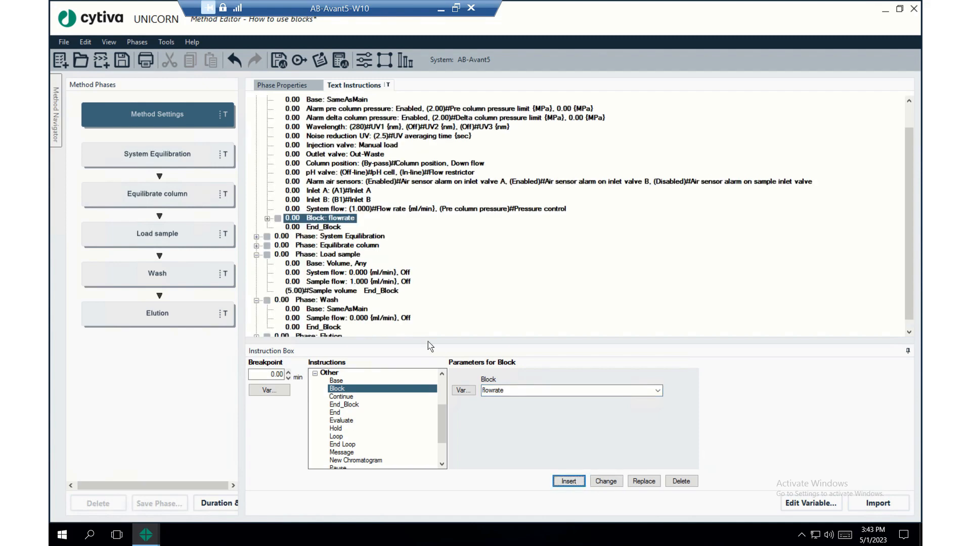
Move the Method Settings System flow instruction into the flowrate block, directly after the block's Base line
{"action": "left_click", "coordinate": [331, 209]}
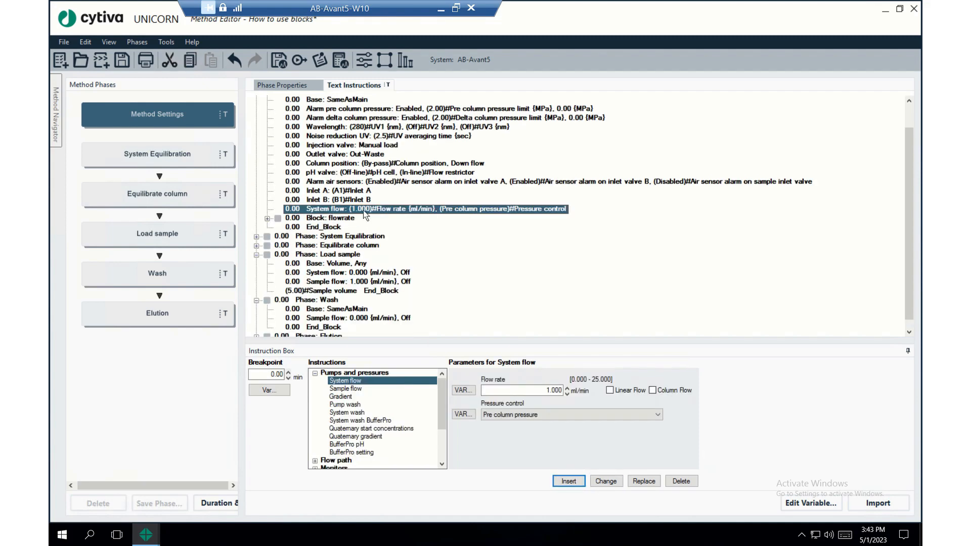
{"action": "left_click", "coordinate": [267, 219]}
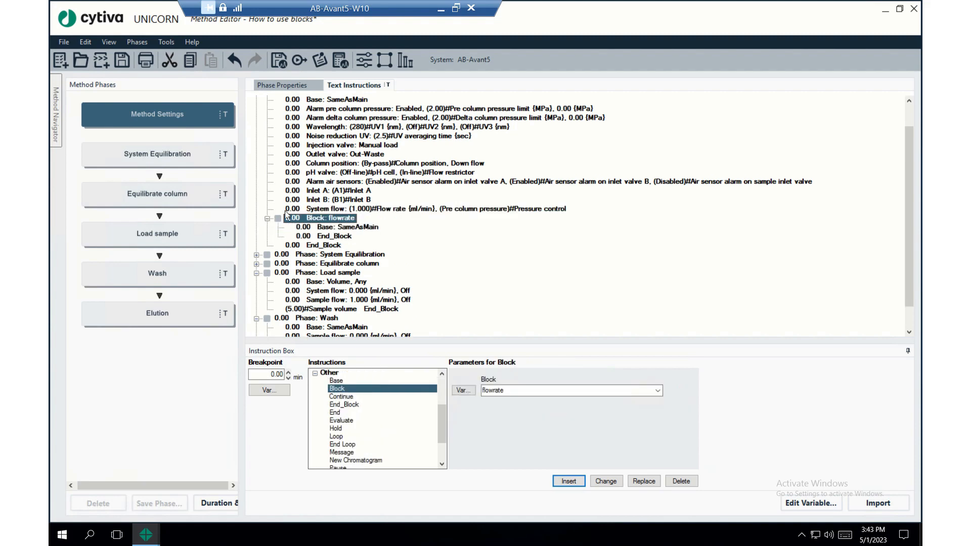
{"action": "left_click", "coordinate": [336, 209]}
{"action": "right_click", "coordinate": [336, 211]}
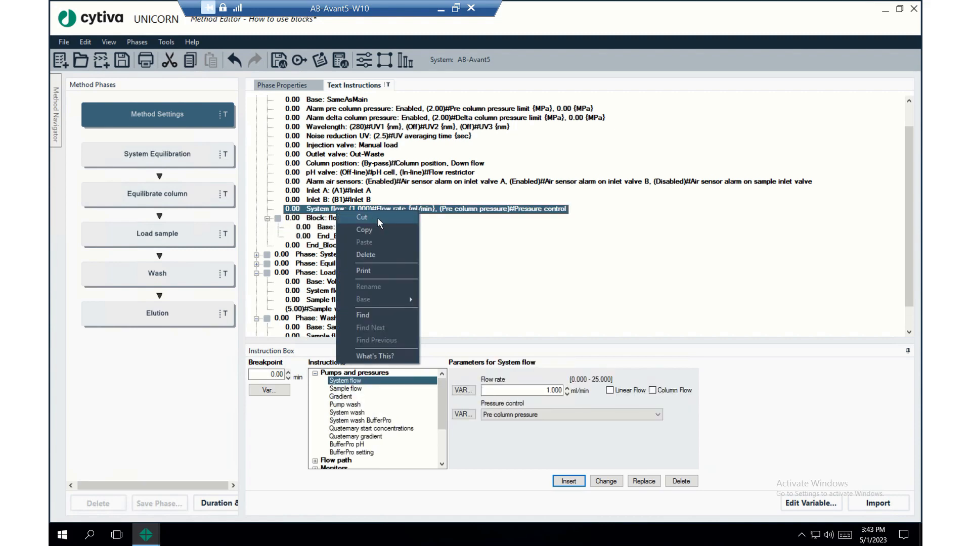
{"action": "left_click_drag", "start_coordinate": [381, 223], "coordinate": [437, 243]}
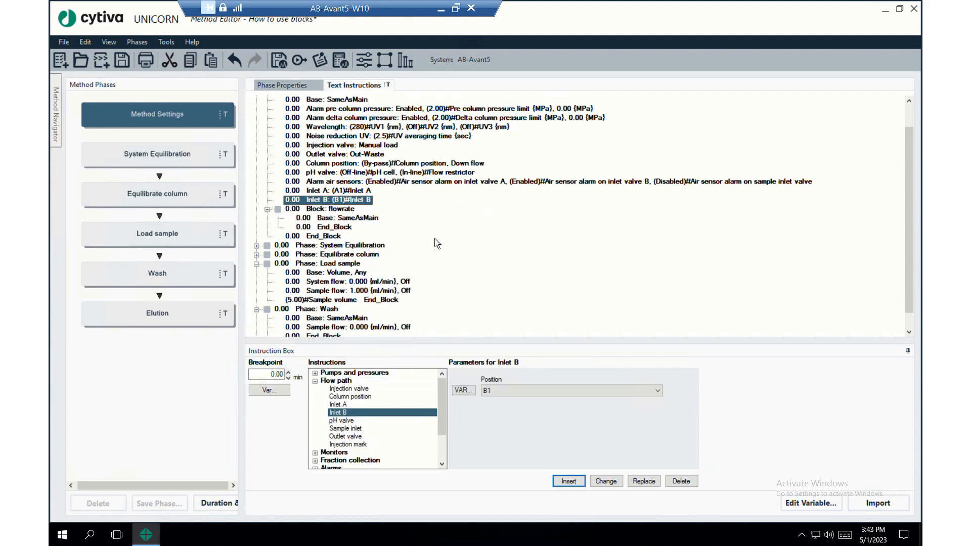
{"action": "left_click", "coordinate": [358, 219]}
{"action": "right_click", "coordinate": [357, 218]}
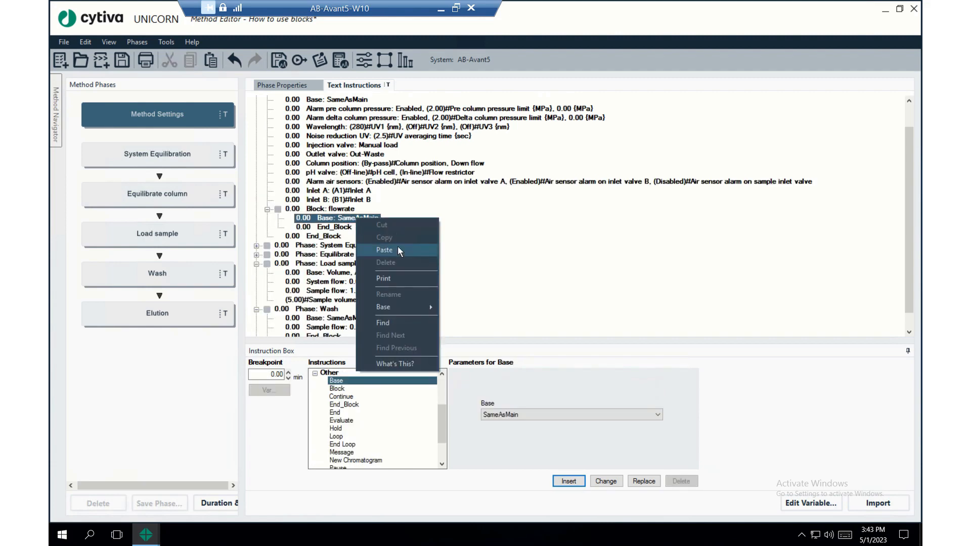
{"action": "left_click", "coordinate": [398, 246]}
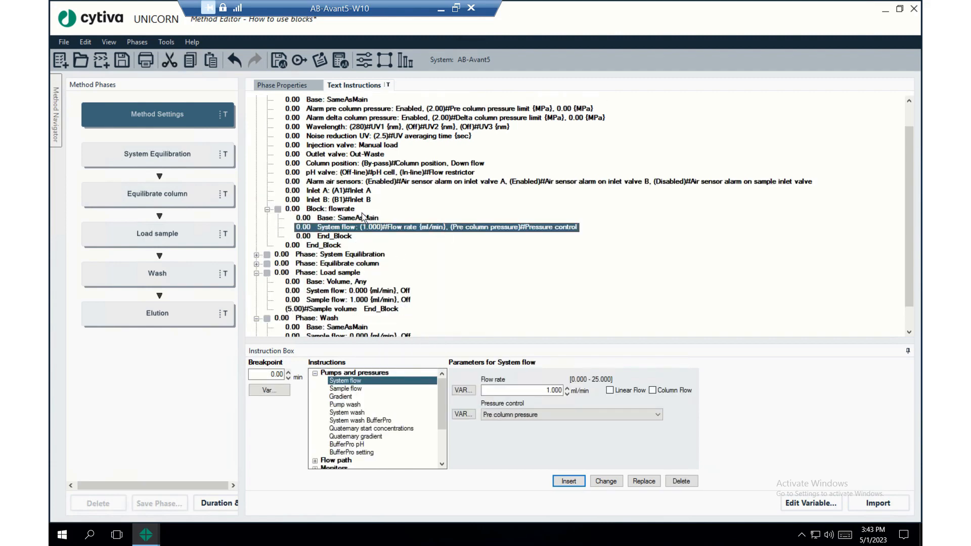
Copy the Method Settings flowrate block into the Wash phase after Sample flow as an identical synchronized copy, and expand it
{"action": "left_click", "coordinate": [314, 209]}
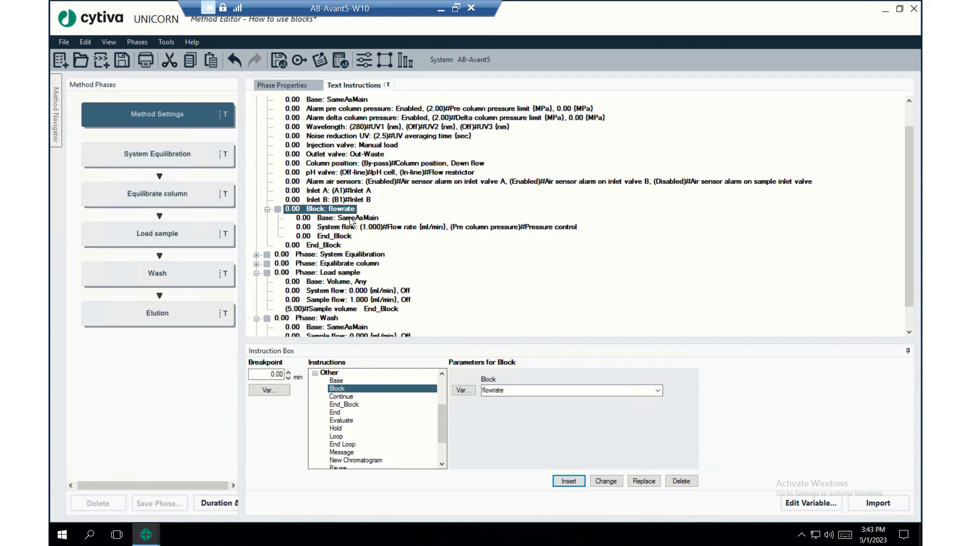
{"action": "left_click", "coordinate": [268, 210]}
{"action": "right_click", "coordinate": [308, 208]}
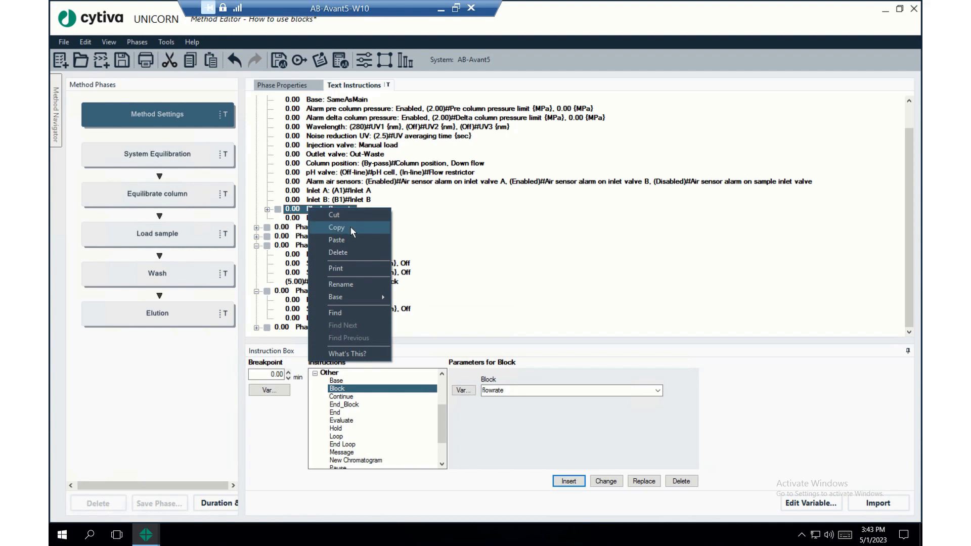
{"action": "left_click", "coordinate": [350, 228]}
{"action": "left_click", "coordinate": [330, 309]}
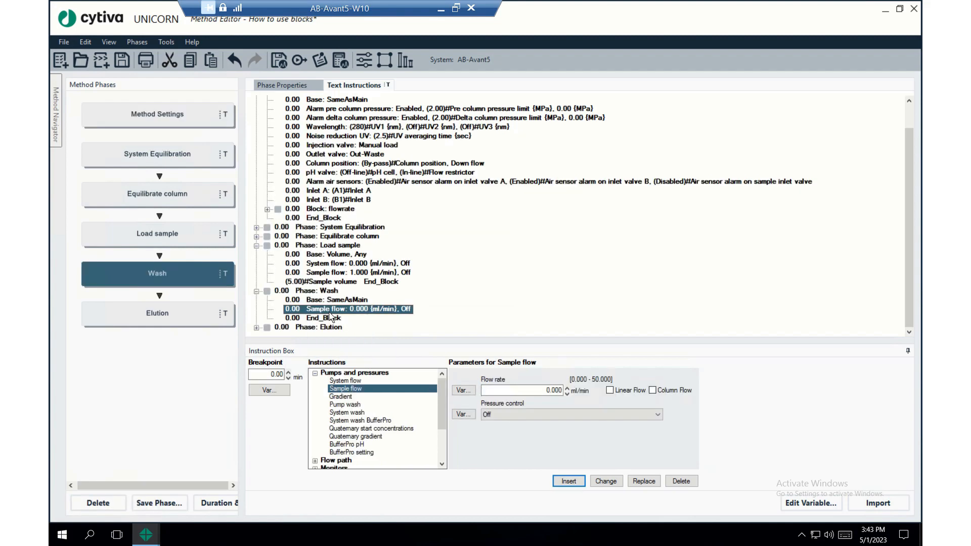
{"action": "right_click", "coordinate": [334, 310]}
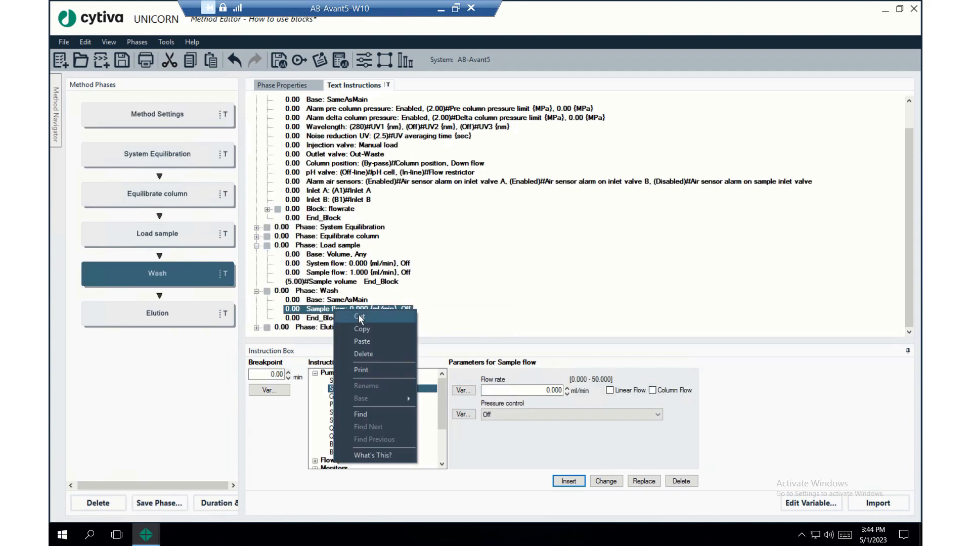
{"action": "left_click", "coordinate": [373, 344]}
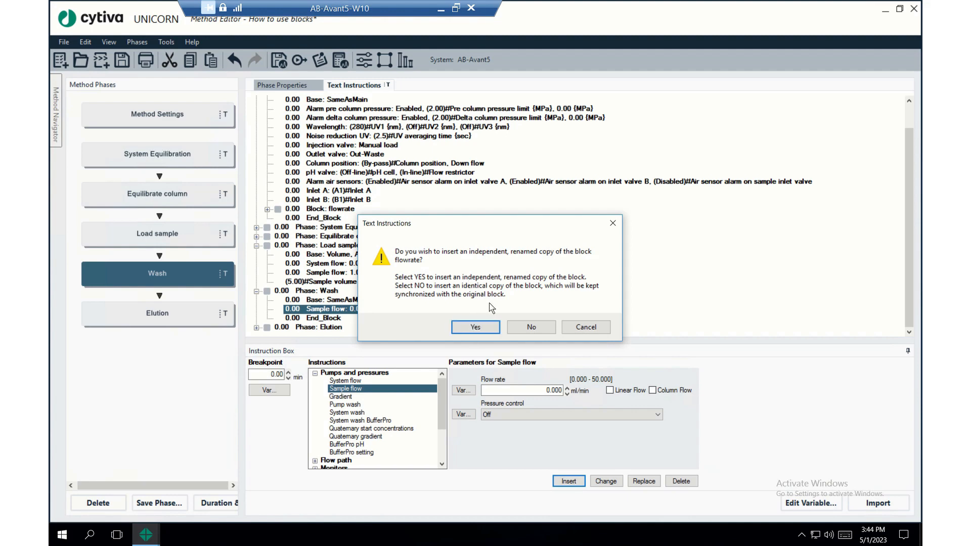
{"action": "left_click", "coordinate": [531, 327]}
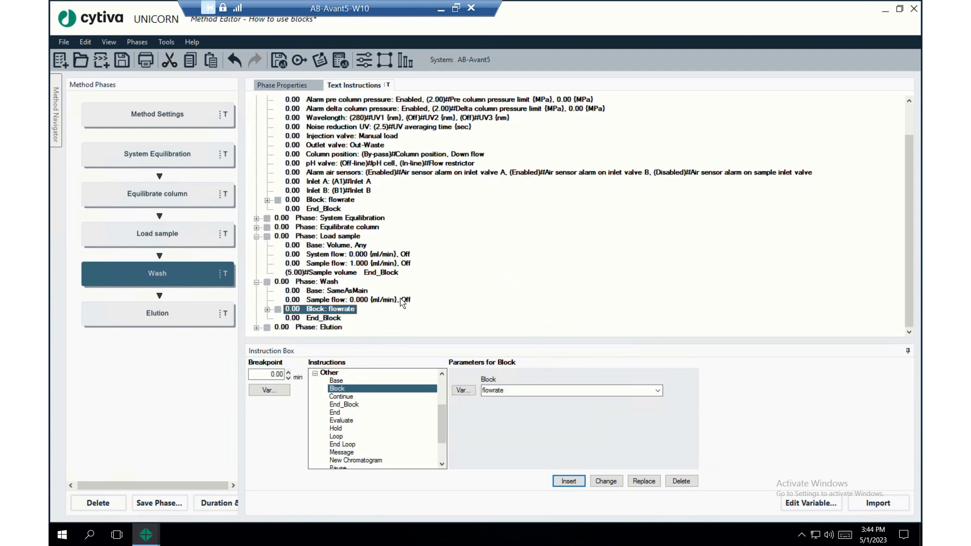
{"action": "left_click", "coordinate": [267, 309]}
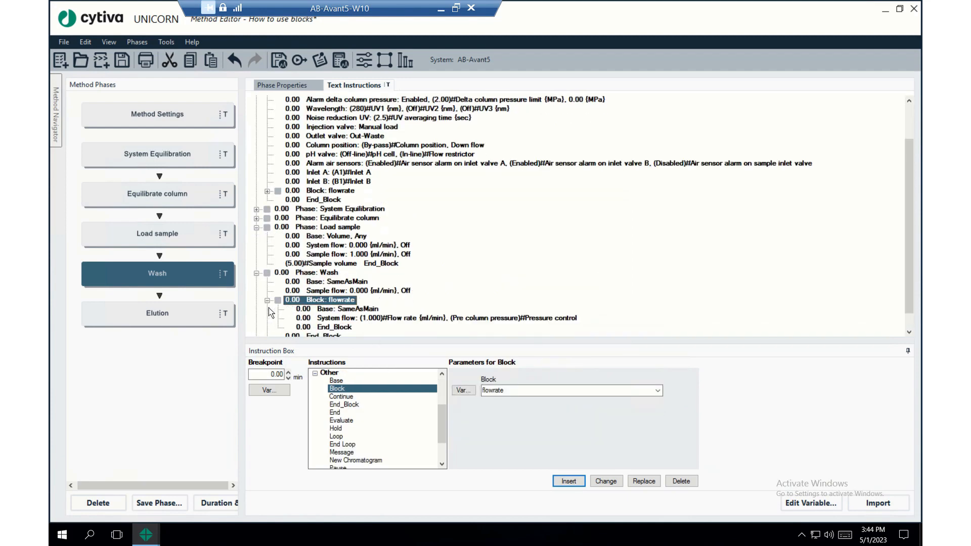
{"action": "left_click", "coordinate": [370, 319]}
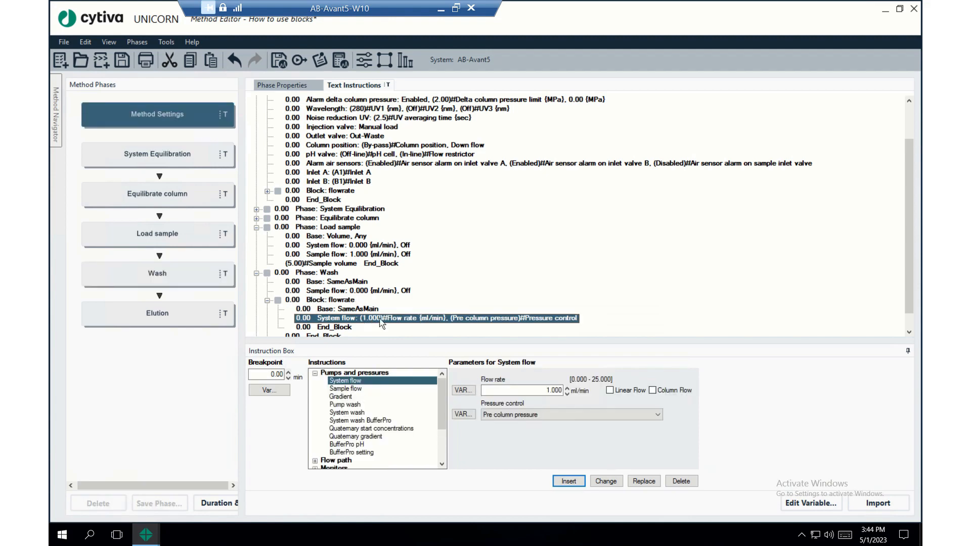
Set the flowrate block's Flow rate variable to 2 ml/min in the Method Settings phase properties and check the Wash phase's System flow
{"action": "left_click", "coordinate": [268, 191]}
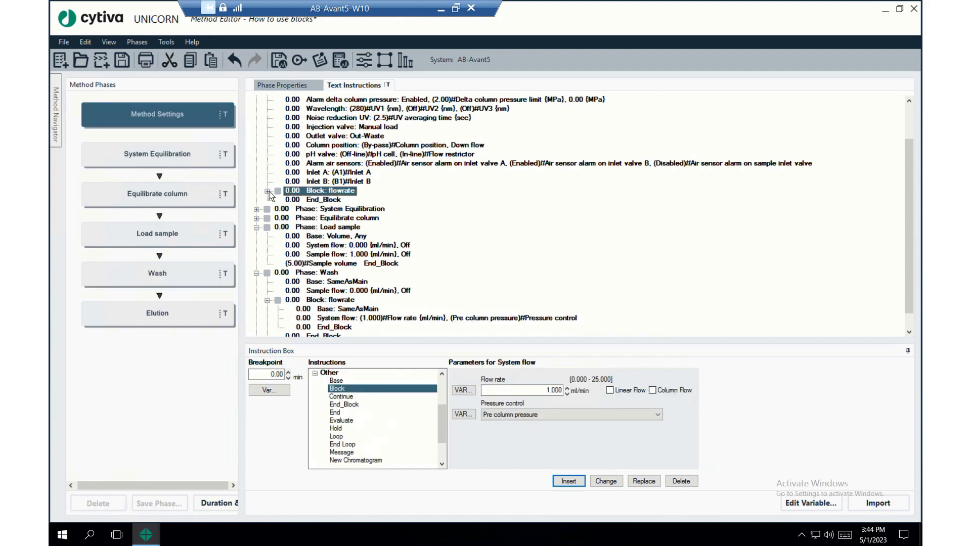
{"action": "left_click", "coordinate": [336, 210]}
{"action": "scroll", "coordinate": [370, 208], "scroll_direction": "down", "scroll_amount": 2}
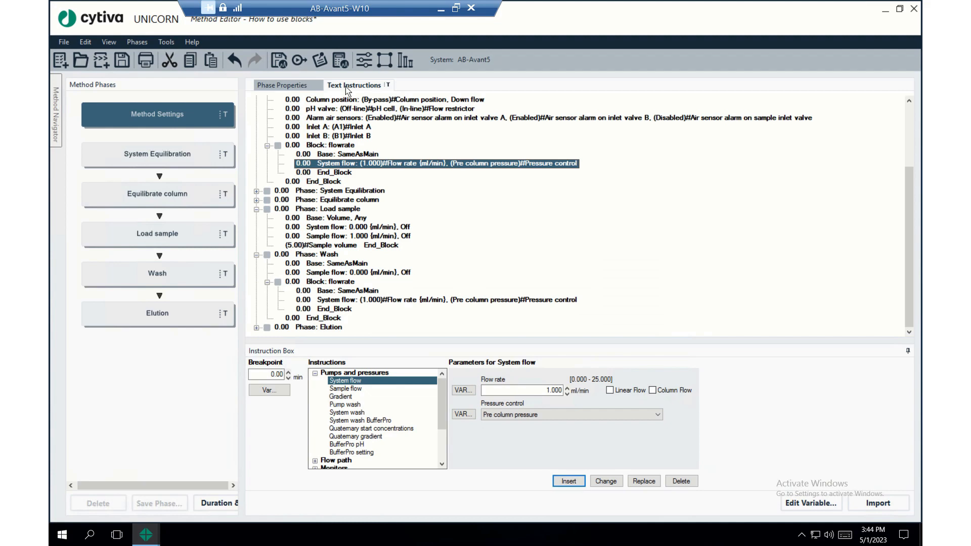
{"action": "left_click", "coordinate": [293, 87]}
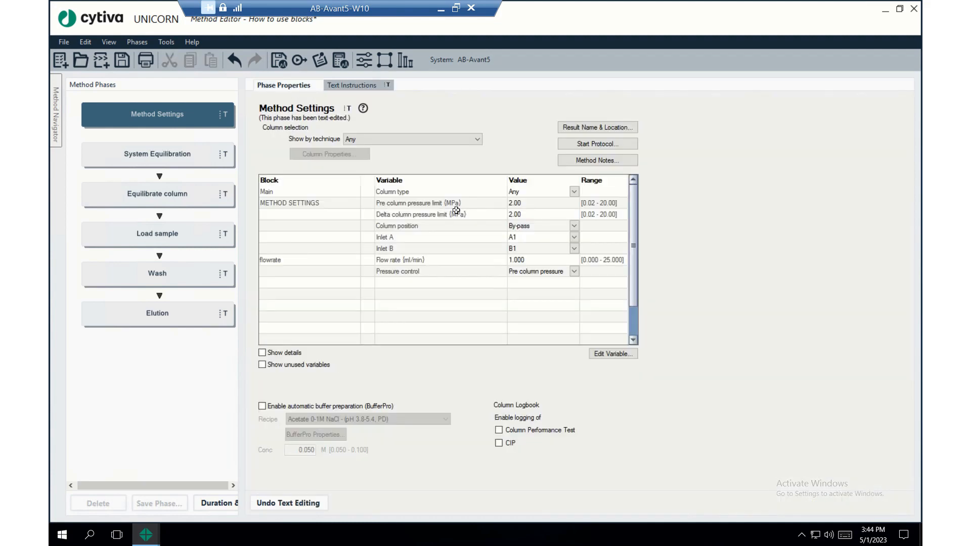
{"action": "left_click", "coordinate": [402, 261]}
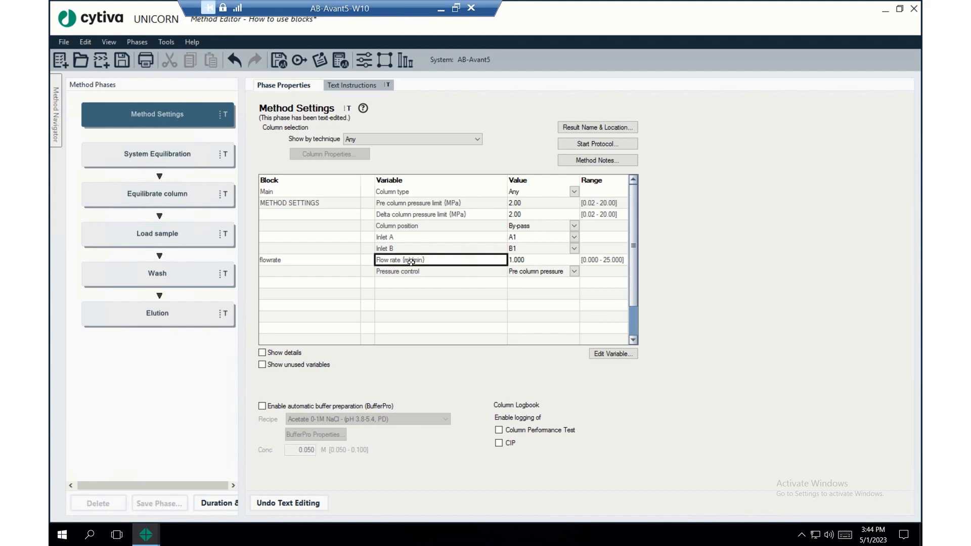
{"action": "left_click", "coordinate": [526, 261]}
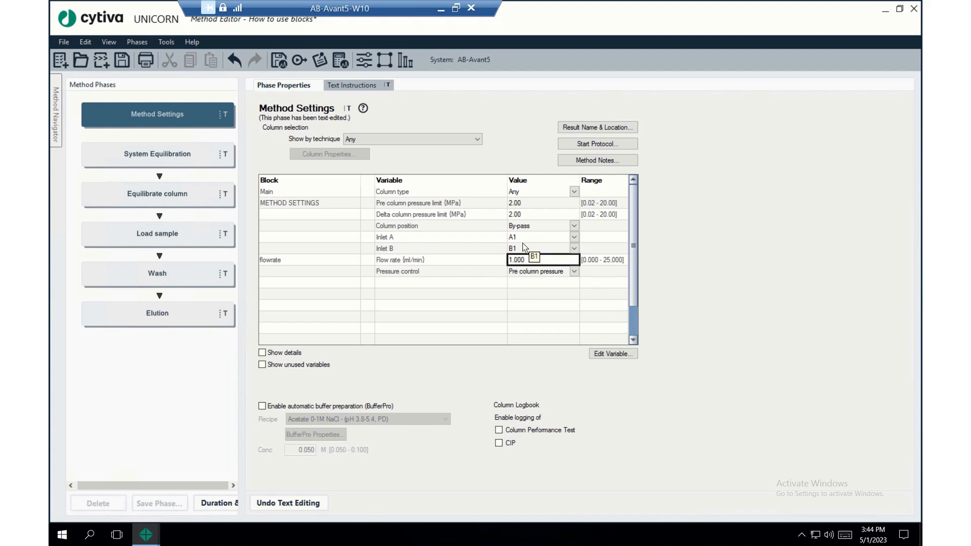
{"action": "type", "text": "2"}
{"action": "left_click", "coordinate": [350, 85]}
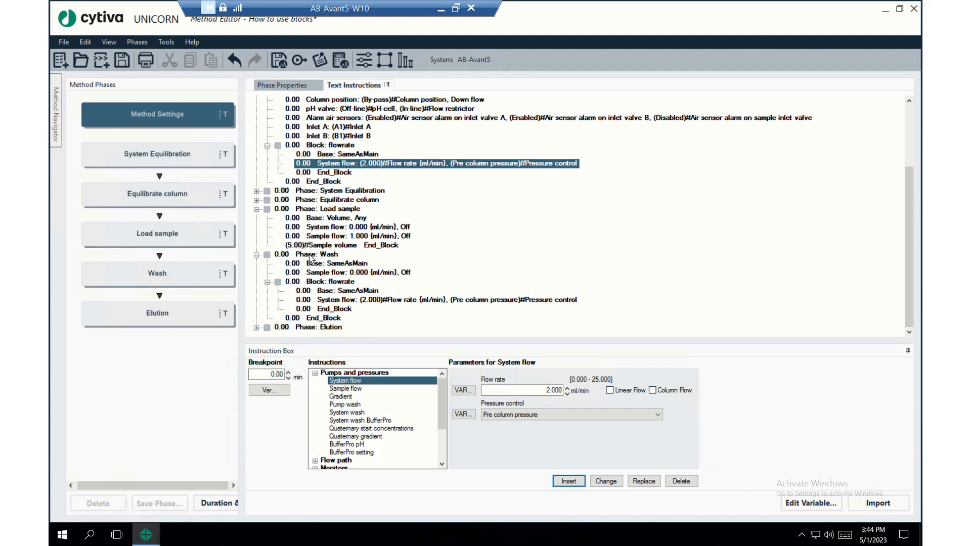
{"action": "left_click", "coordinate": [353, 300]}
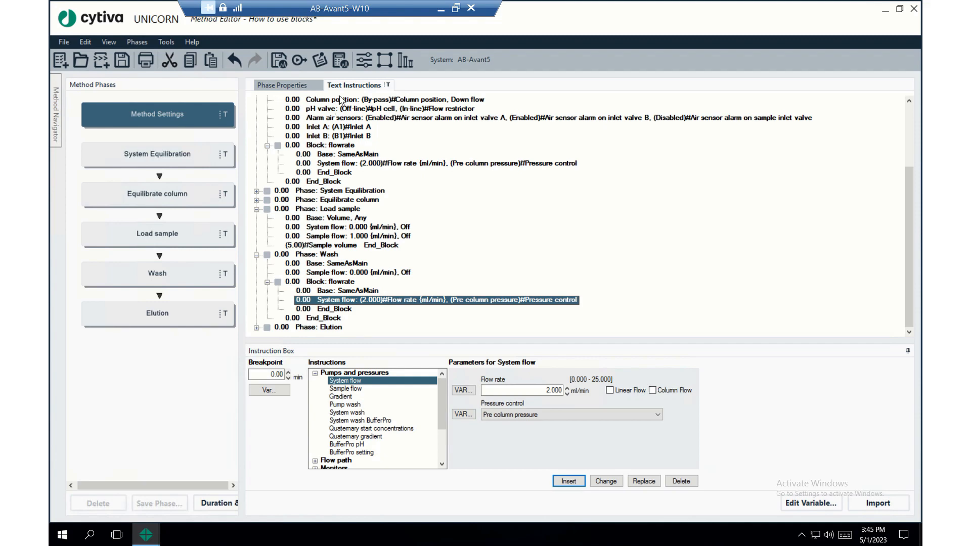
Change the flow rate of the System flow instruction in Wash's flowrate block to 3.00 ml/min and check the Method Settings copy
{"action": "left_click", "coordinate": [278, 87]}
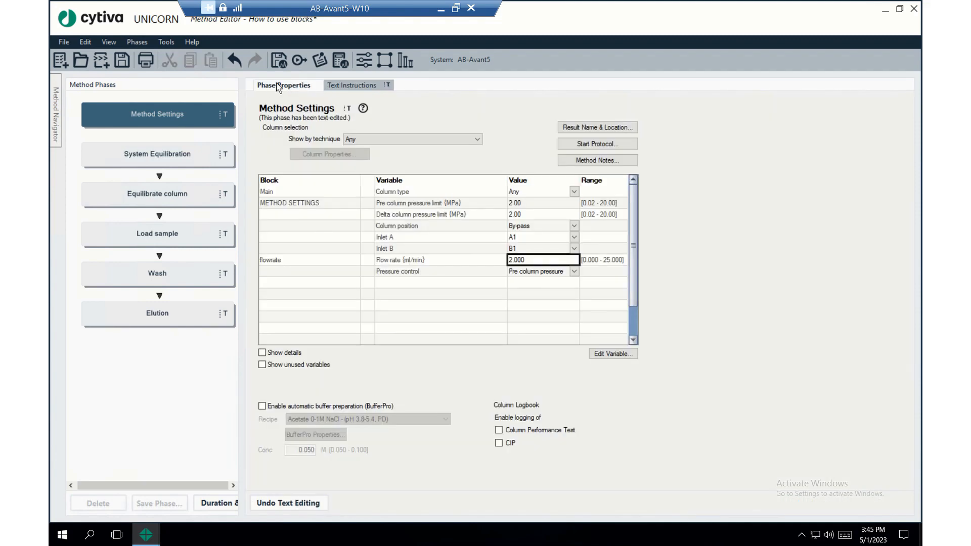
{"action": "left_click", "coordinate": [348, 87]}
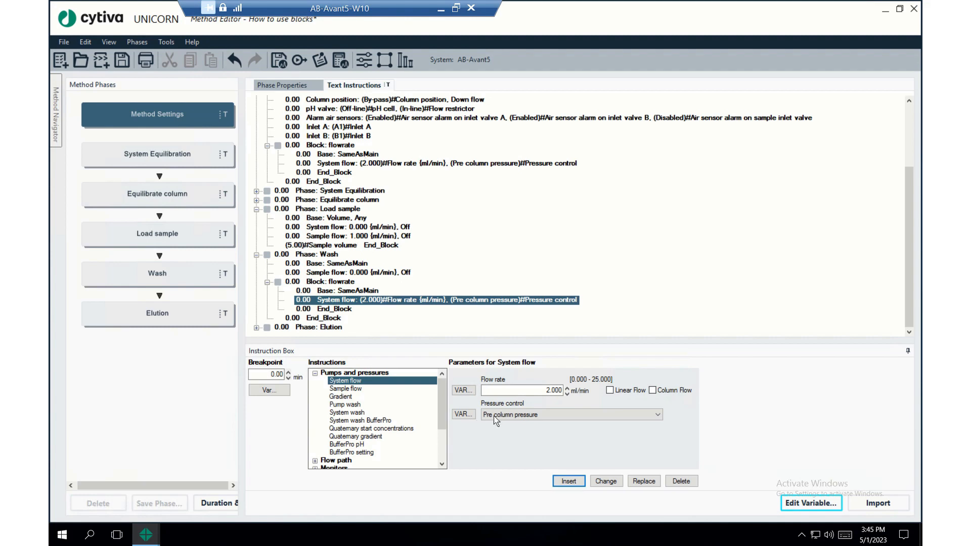
{"action": "left_click_drag", "start_coordinate": [530, 390], "coordinate": [600, 389]}
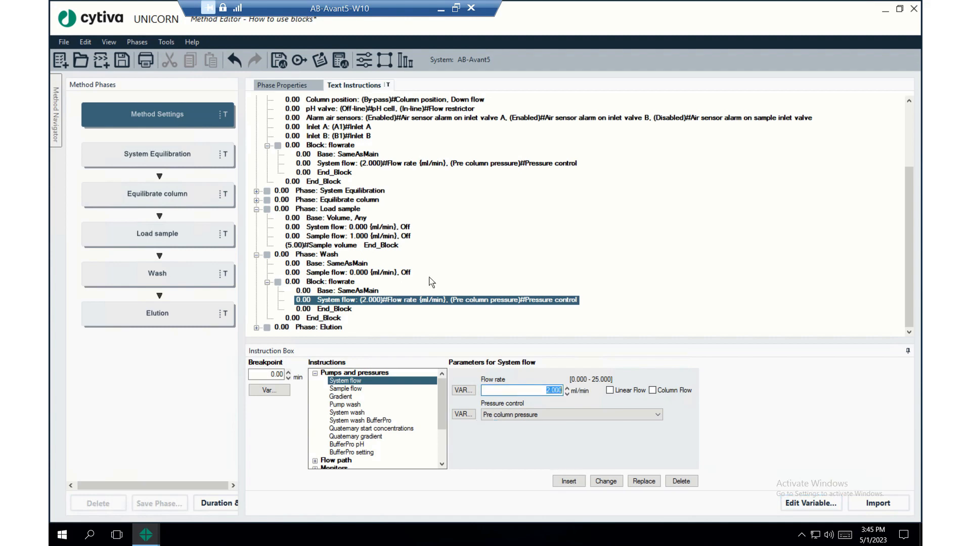
{"action": "type", "text": "3.00"}
{"action": "left_click", "coordinate": [606, 481]}
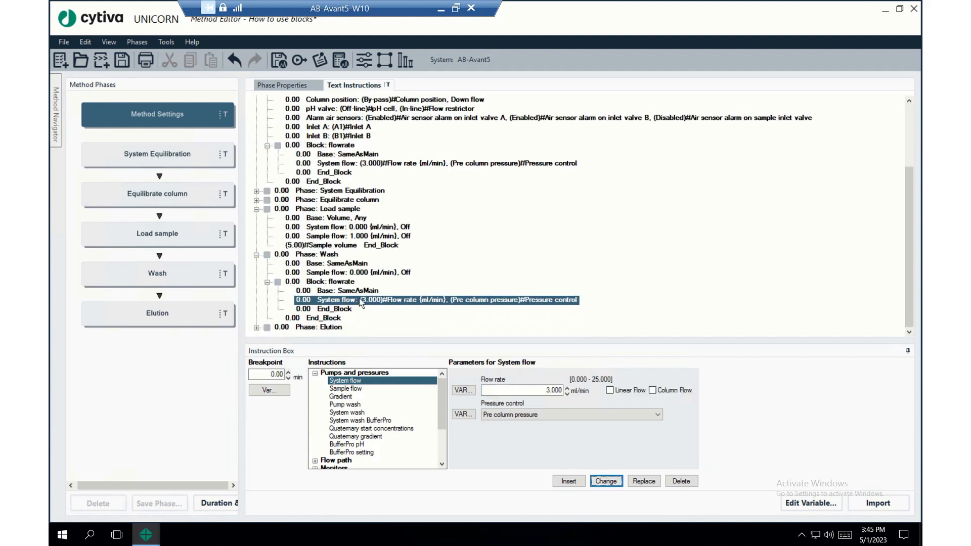
{"action": "left_click", "coordinate": [330, 254]}
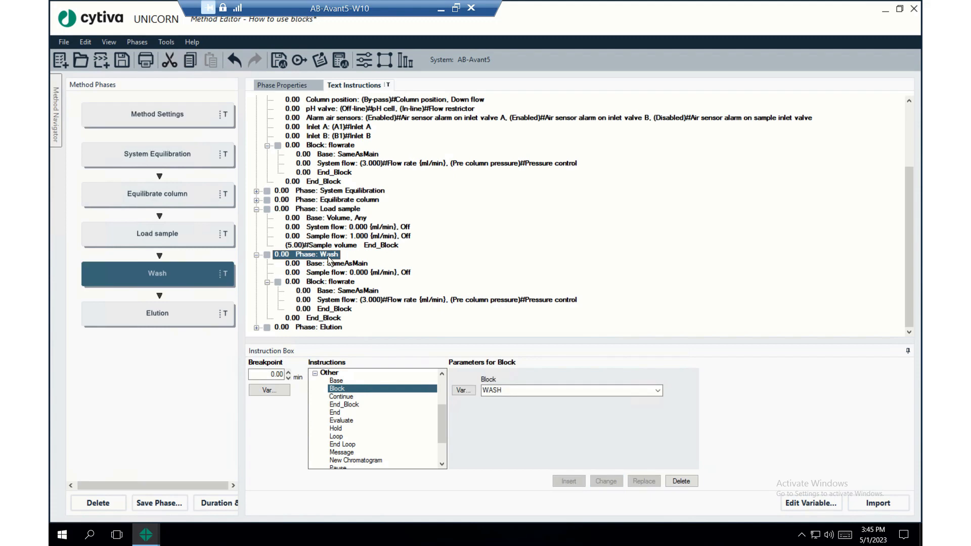
{"action": "left_click", "coordinate": [348, 146]}
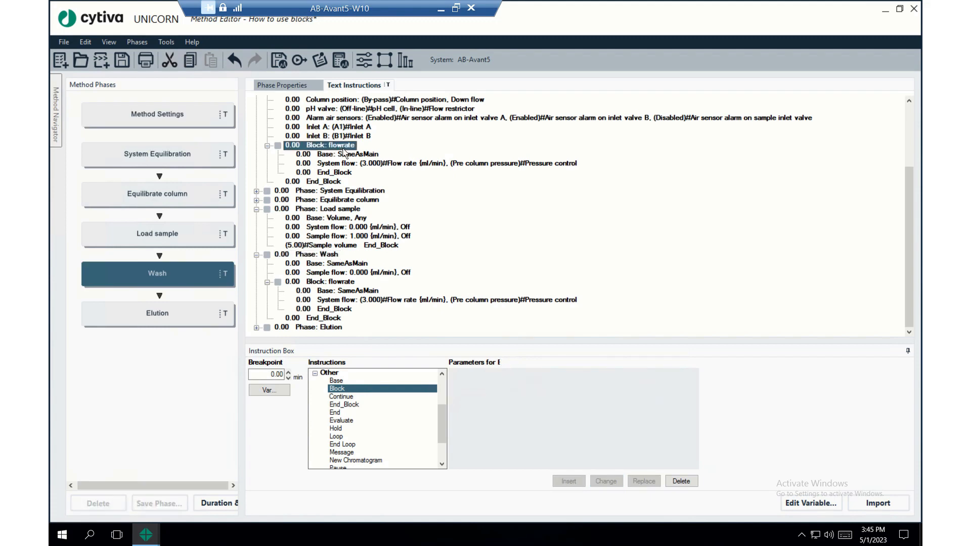
{"action": "left_click", "coordinate": [375, 165]}
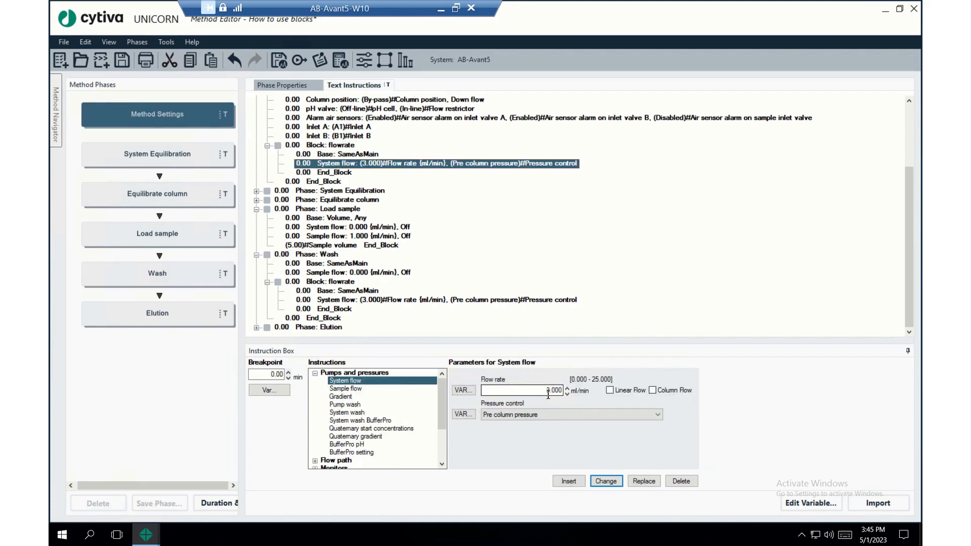
Collapse the Method Settings flowrate block and insert a block named "Flowpath" after it
{"action": "scroll", "coordinate": [349, 198], "scroll_direction": "up", "scroll_amount": 3}
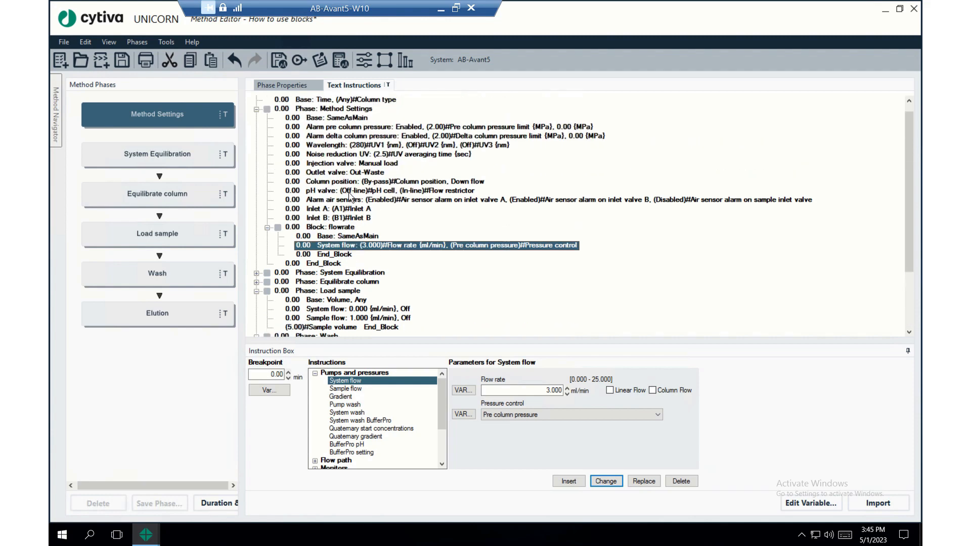
{"action": "left_click", "coordinate": [268, 228]}
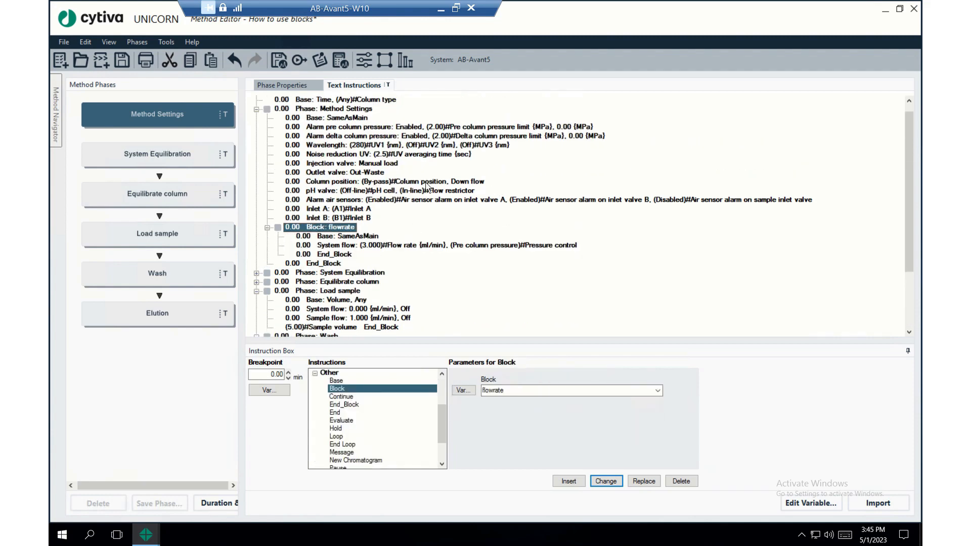
{"action": "left_click", "coordinate": [267, 228]}
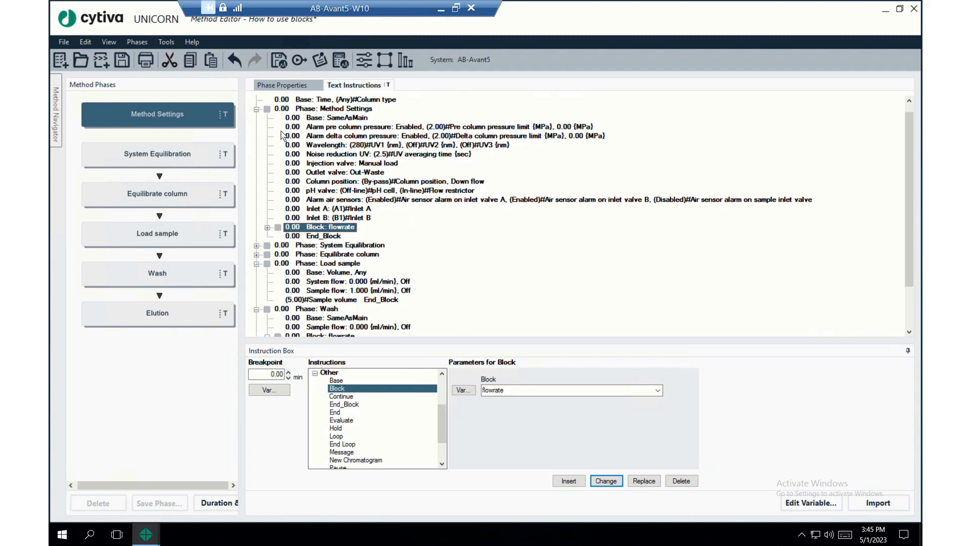
{"action": "double_click", "coordinate": [516, 392]}
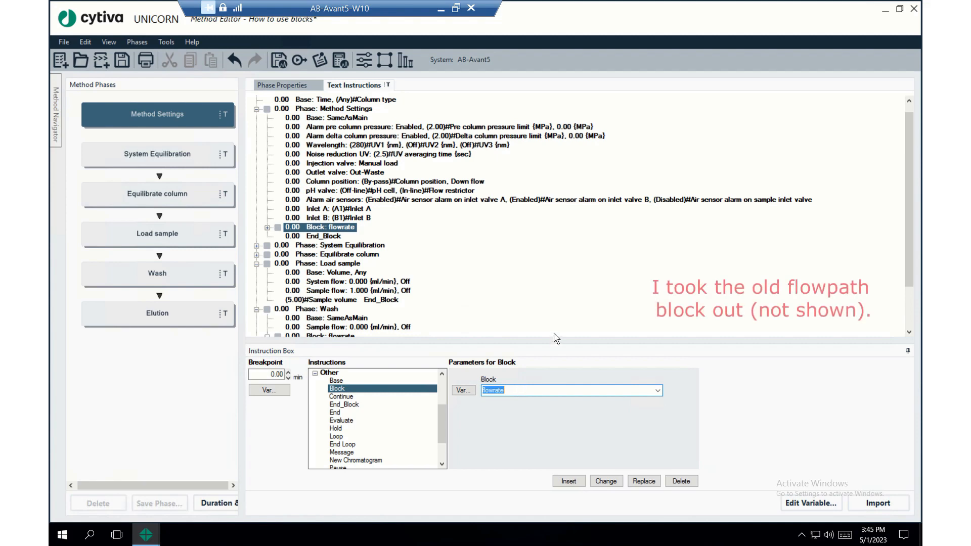
{"action": "type", "text": "Flow"}
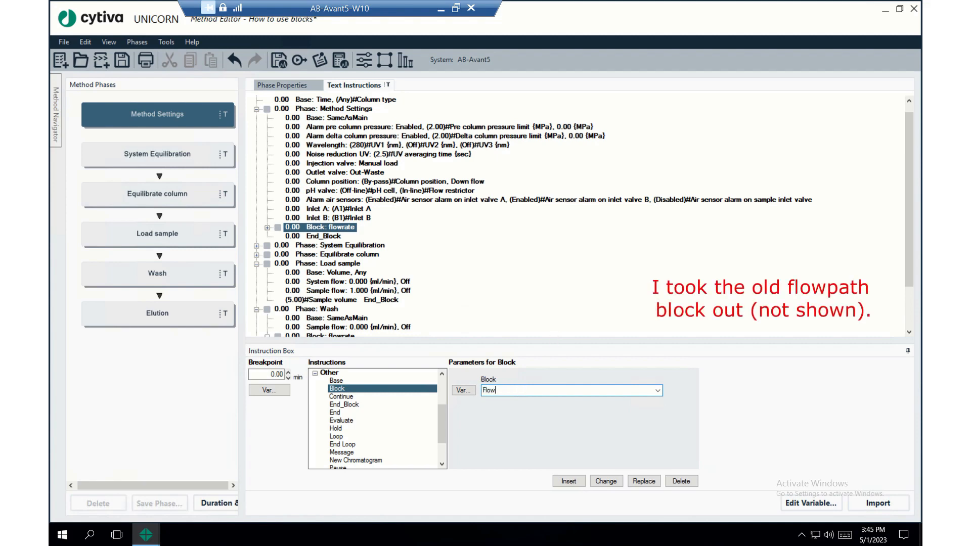
{"action": "type", "text": "path"}
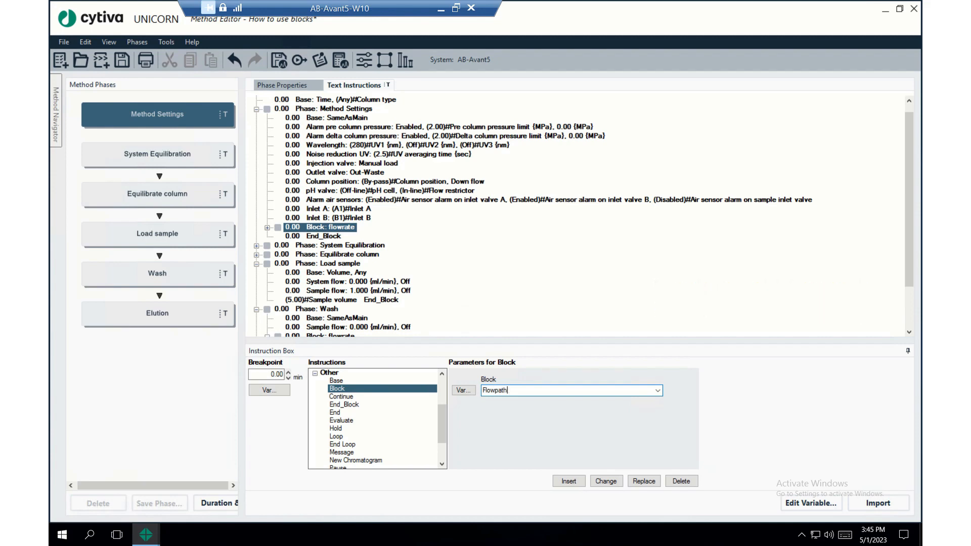
{"action": "left_click", "coordinate": [569, 481]}
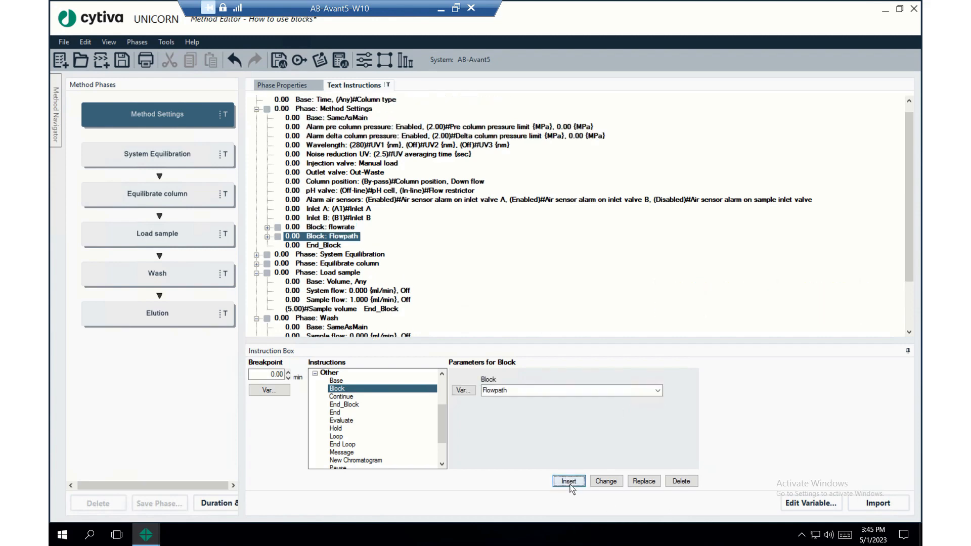
Move the Method Settings Inlet B instruction into the Flowpath block, directly after the block's Base line
{"action": "left_click", "coordinate": [348, 219]}
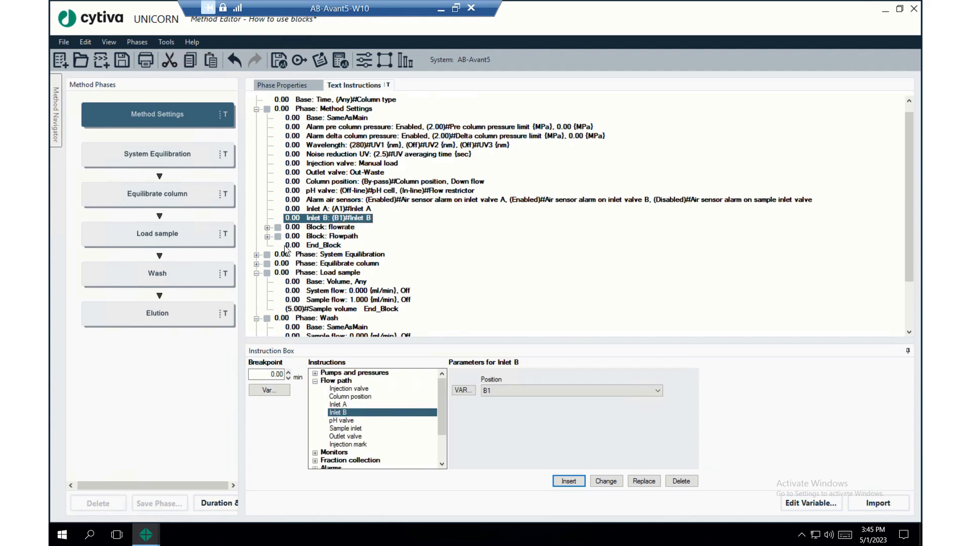
{"action": "left_click", "coordinate": [268, 237]}
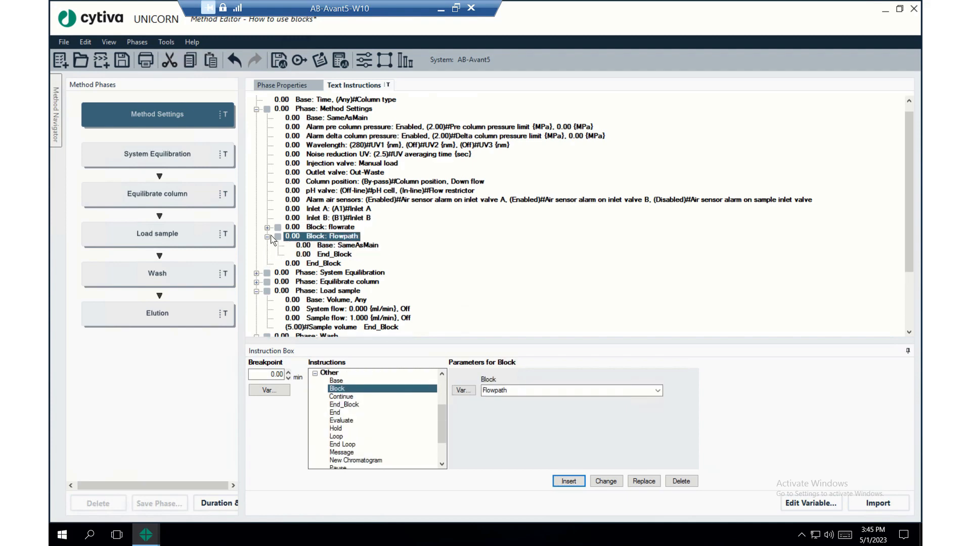
{"action": "right_click", "coordinate": [350, 219]}
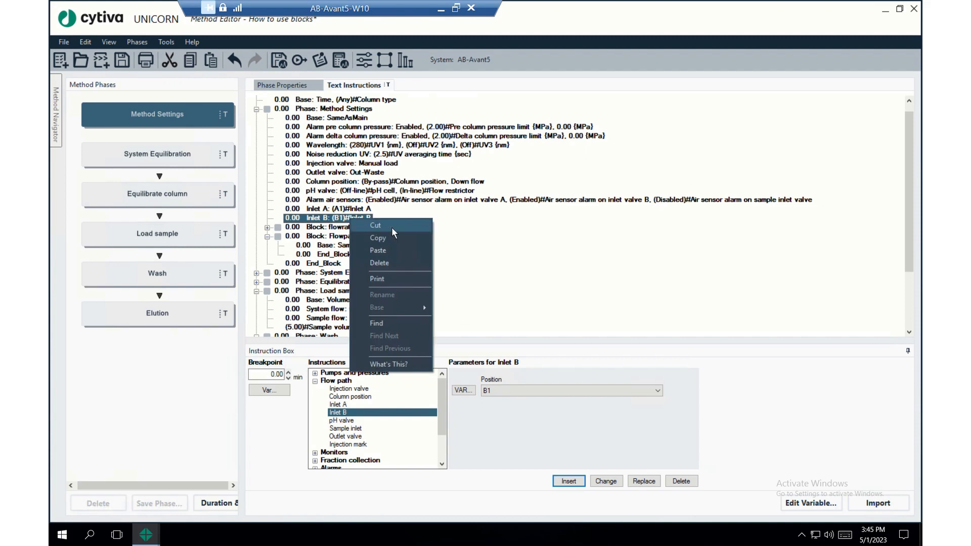
{"action": "left_click", "coordinate": [393, 226]}
{"action": "right_click", "coordinate": [341, 226]}
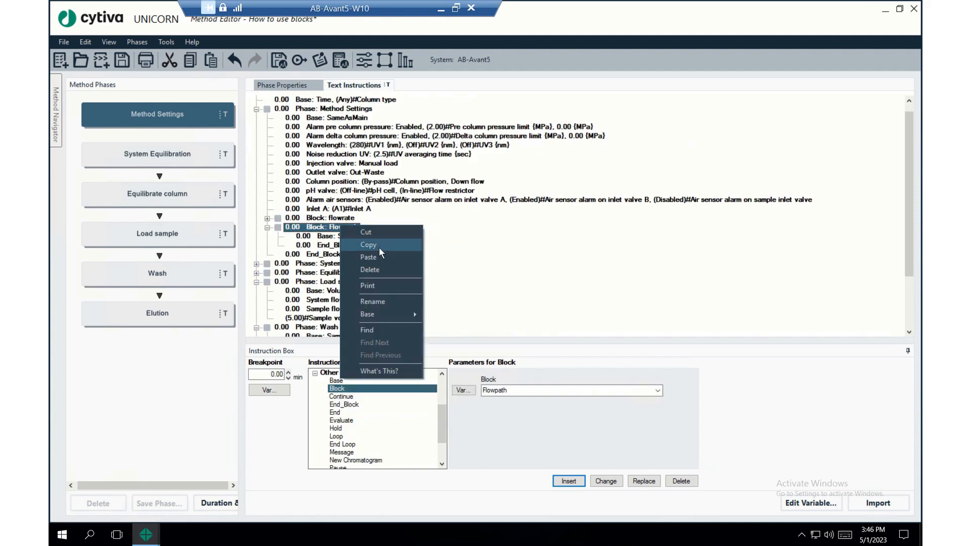
{"action": "left_click", "coordinate": [329, 237]}
{"action": "right_click", "coordinate": [328, 238]}
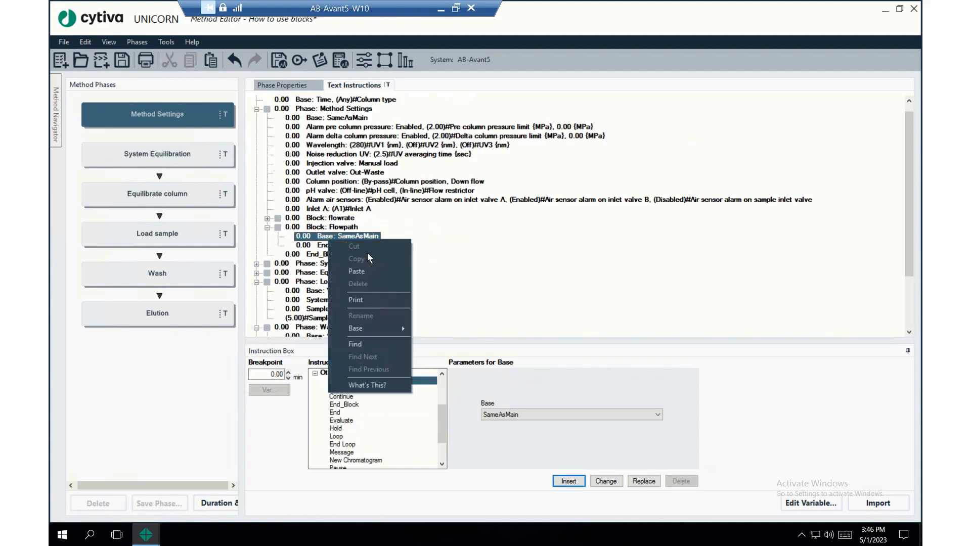
{"action": "left_click", "coordinate": [366, 271]}
Move the Method Settings Inlet A instruction into the Flowpath block, directly after its Base line, and collapse the block
{"action": "left_click", "coordinate": [352, 210]}
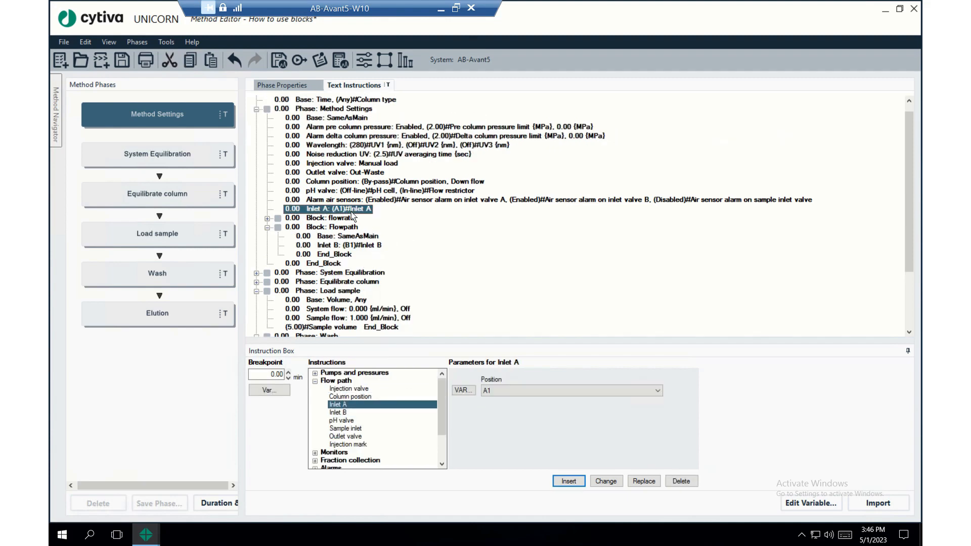
{"action": "right_click", "coordinate": [352, 213]}
{"action": "left_click", "coordinate": [387, 216]}
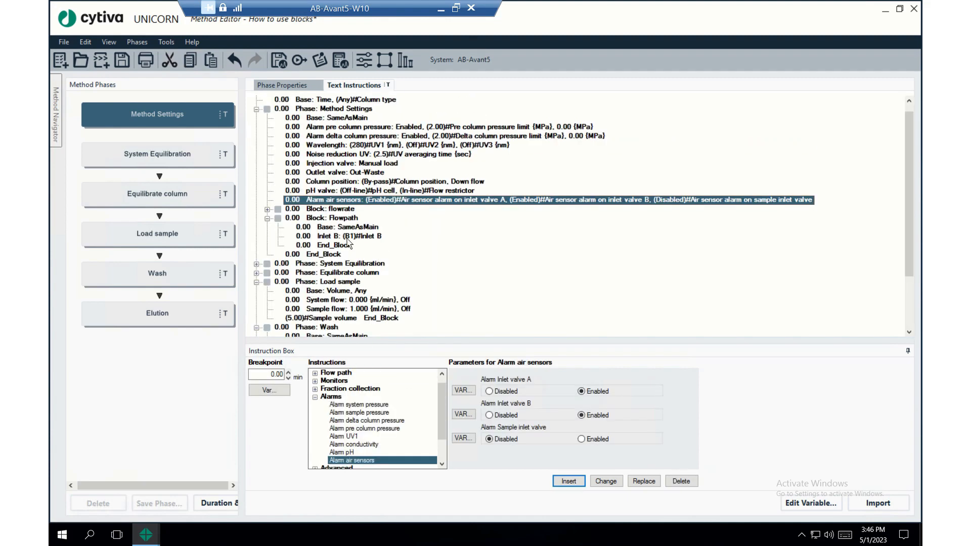
{"action": "left_click", "coordinate": [345, 229]}
{"action": "right_click", "coordinate": [374, 240]}
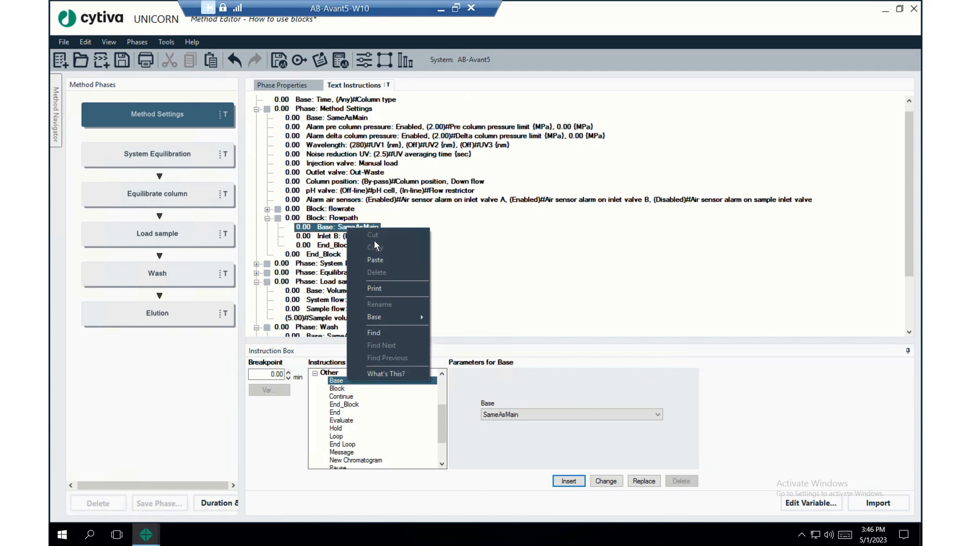
{"action": "left_click", "coordinate": [381, 260]}
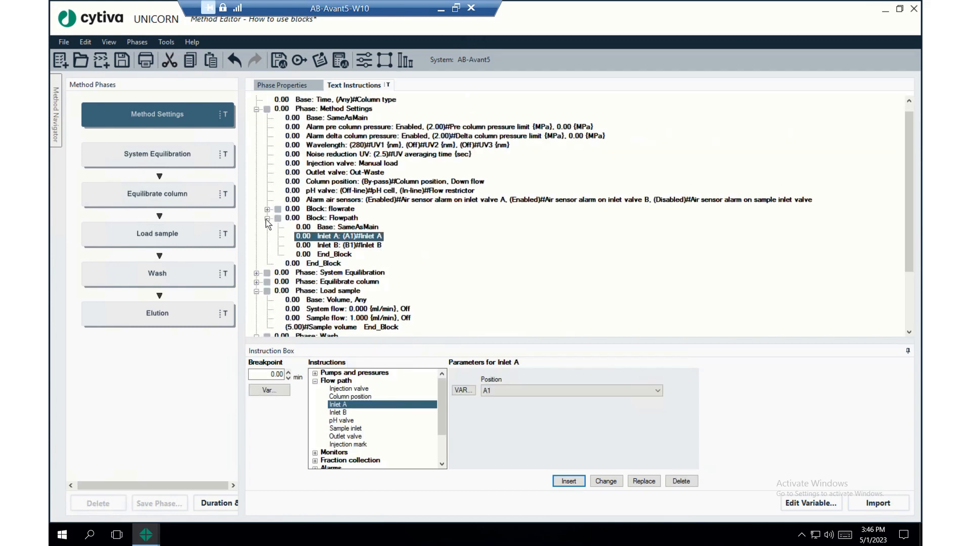
{"action": "left_click", "coordinate": [267, 219]}
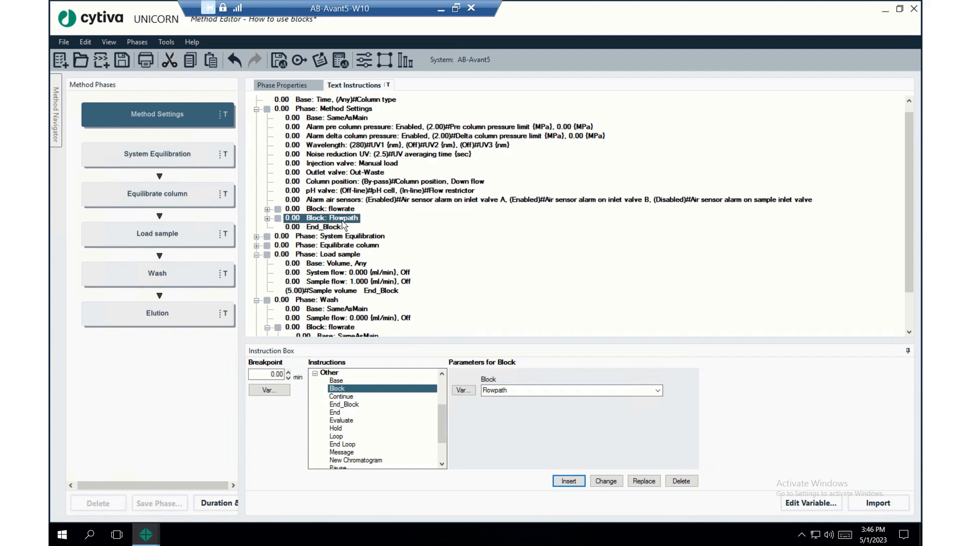
Collapse the flowrate block in the Wash phase and insert a block named "flowpath" directly after it
{"action": "scroll", "coordinate": [323, 224], "scroll_direction": "down", "scroll_amount": 3}
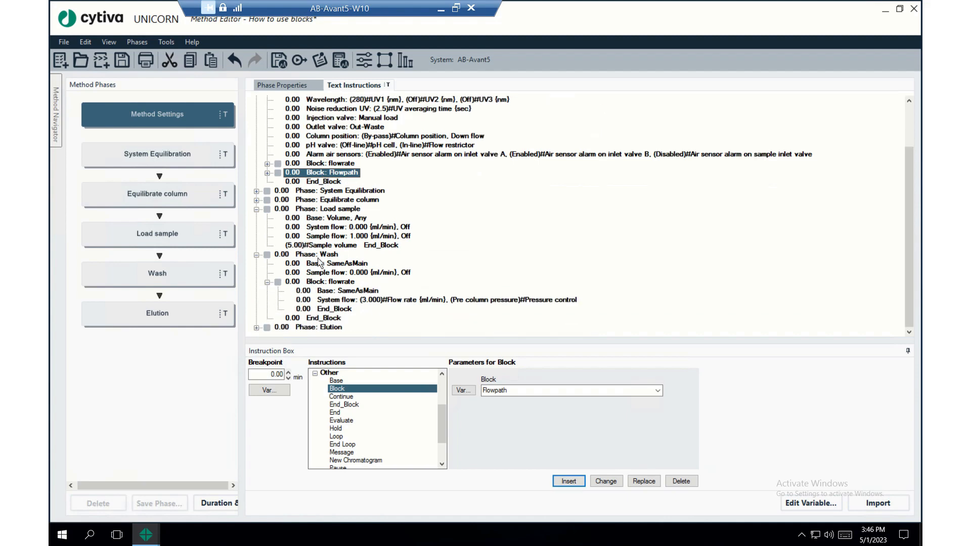
{"action": "left_click", "coordinate": [330, 255]}
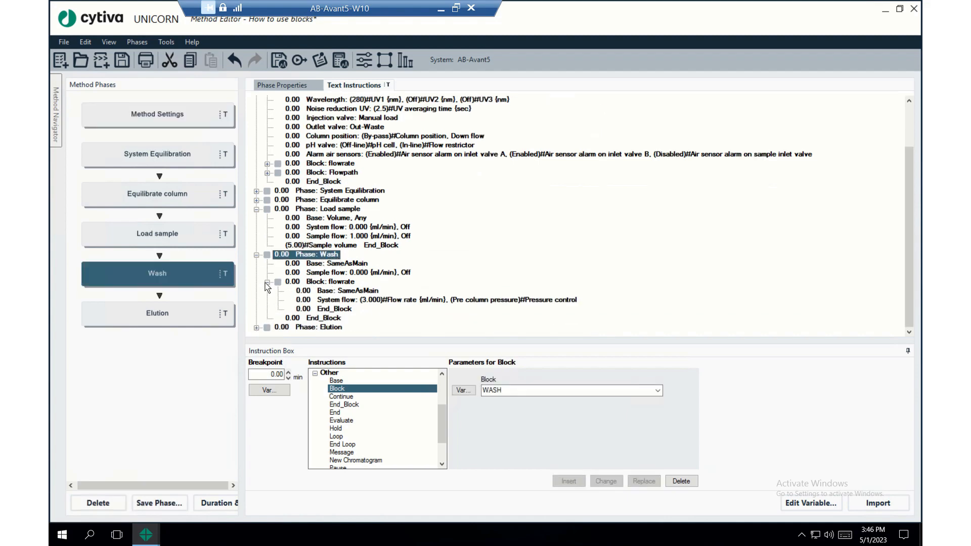
{"action": "left_click", "coordinate": [267, 282]}
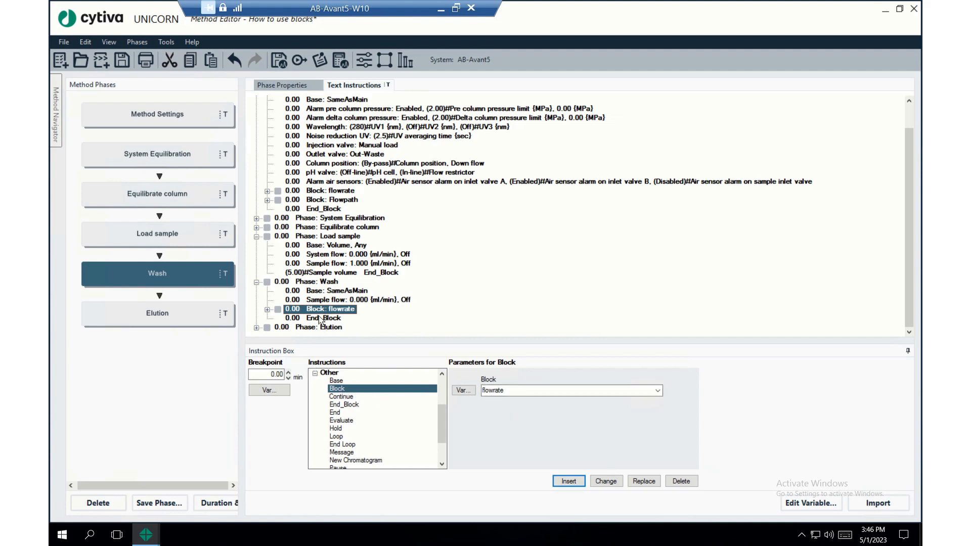
{"action": "left_click", "coordinate": [321, 300]}
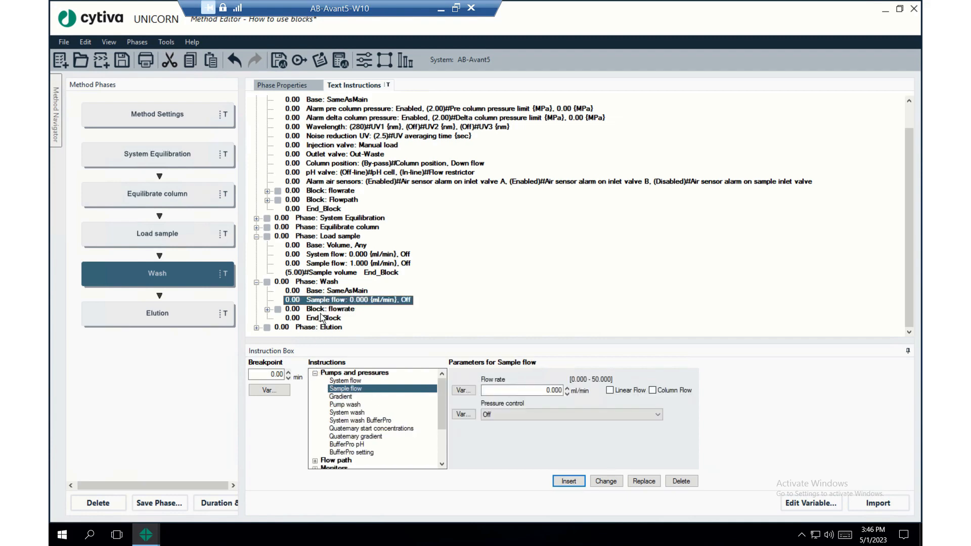
{"action": "left_click", "coordinate": [322, 318]}
{"action": "left_click", "coordinate": [326, 309]}
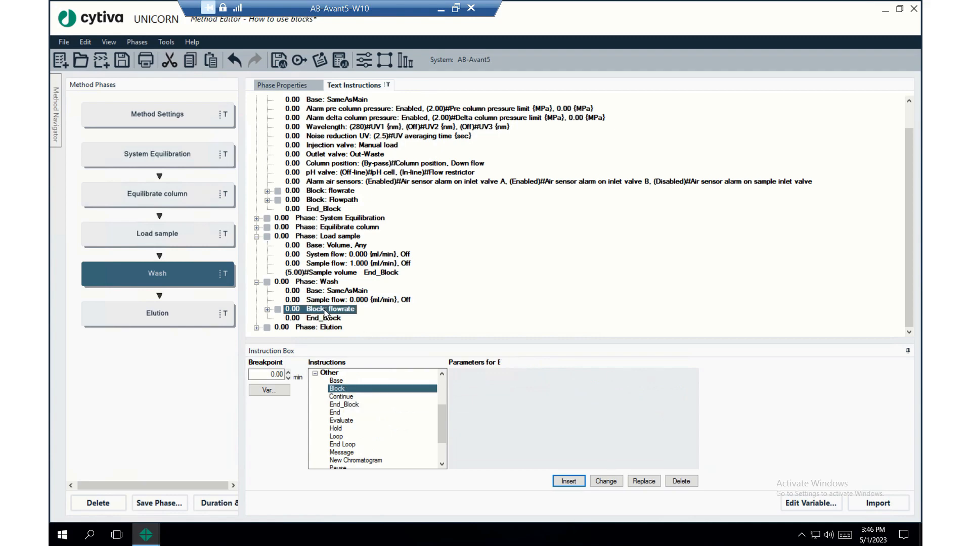
{"action": "left_click", "coordinate": [513, 392]}
{"action": "type", "text": "flowpath"}
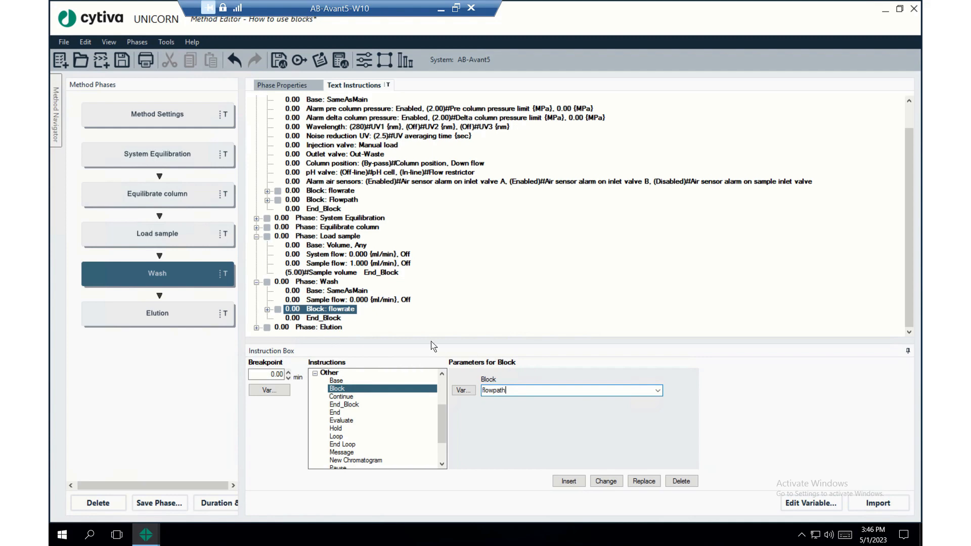
{"action": "left_click", "coordinate": [569, 482]}
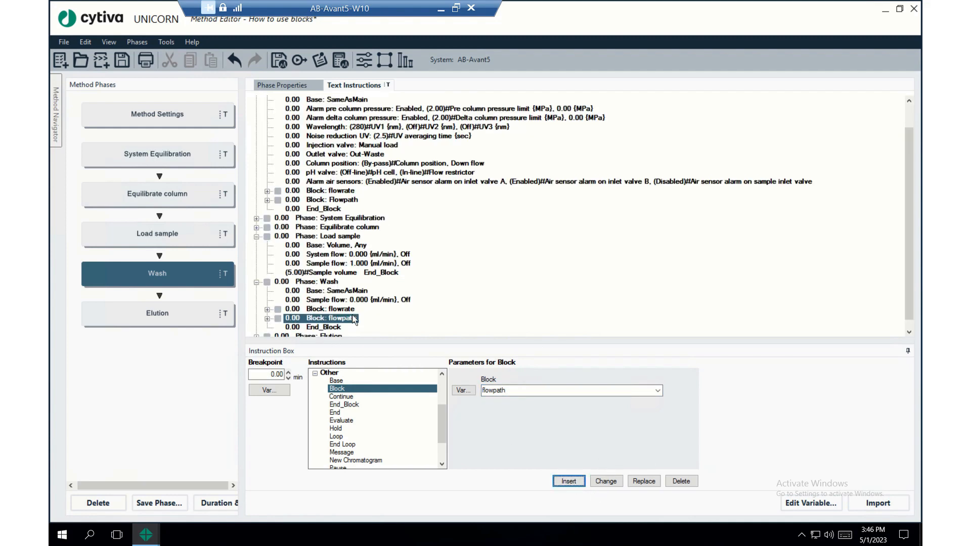
Expand Wash's new flowpath block to check its contents, and change the block name to "Flowpath" with a capital F
{"action": "left_click", "coordinate": [267, 319]}
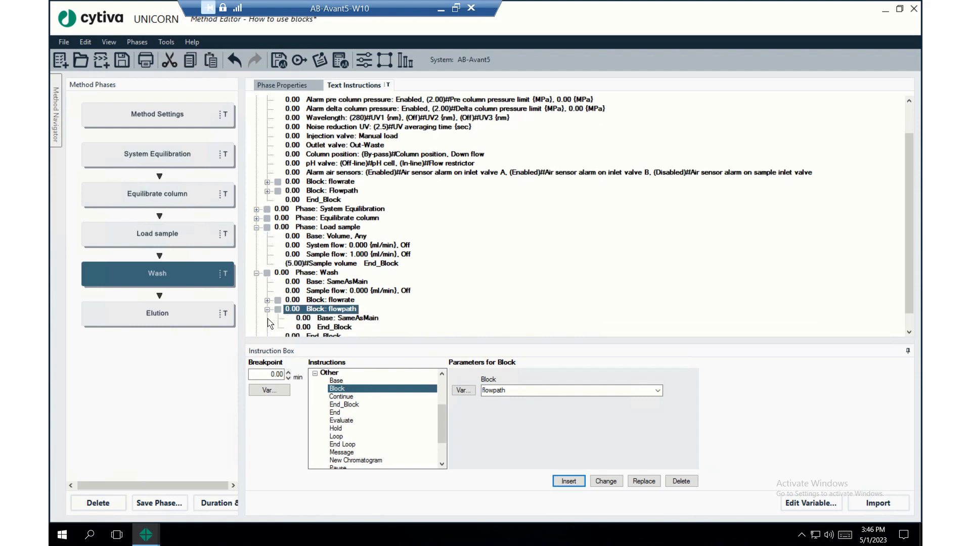
{"action": "left_click", "coordinate": [334, 318]}
{"action": "left_click", "coordinate": [340, 327]}
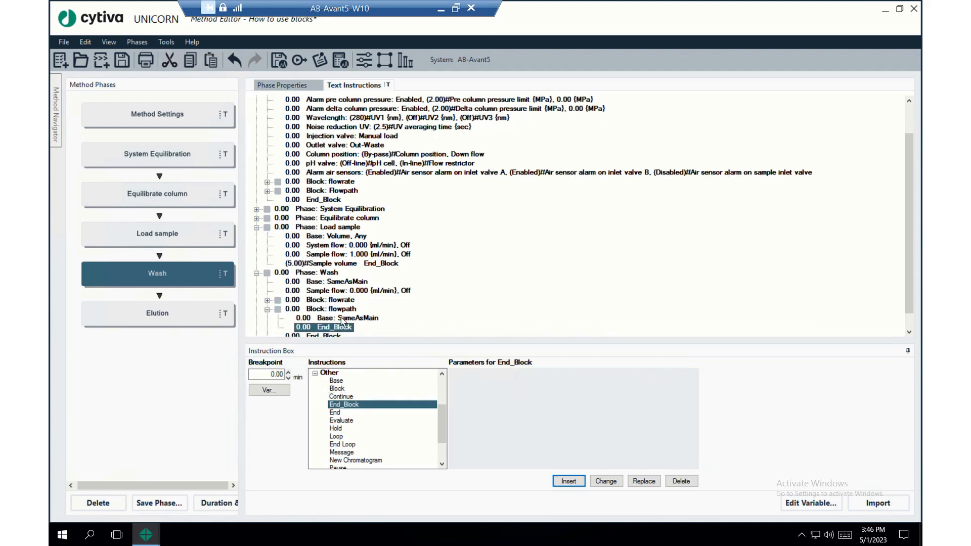
{"action": "left_click", "coordinate": [343, 312]}
{"action": "left_click", "coordinate": [346, 191]}
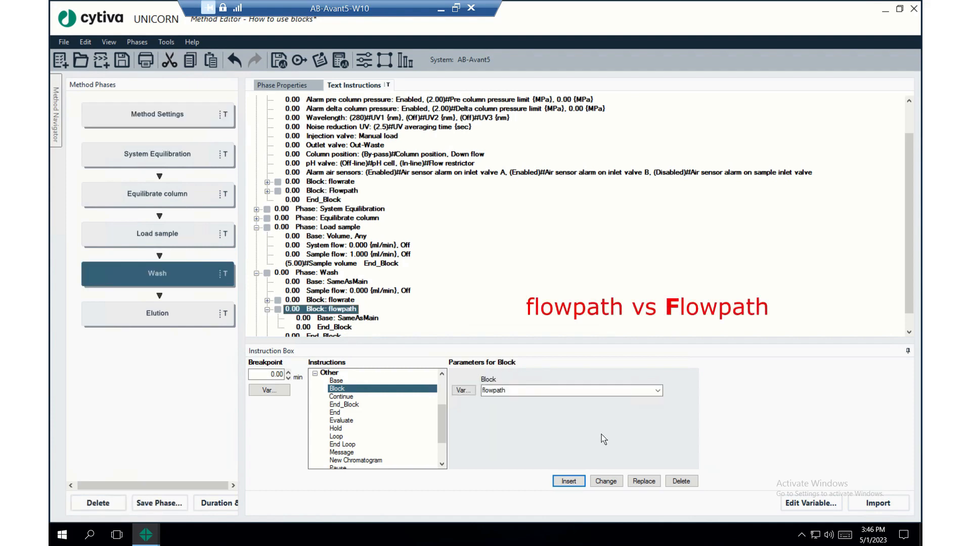
{"action": "left_click", "coordinate": [535, 387]}
{"action": "left_click", "coordinate": [535, 387]}
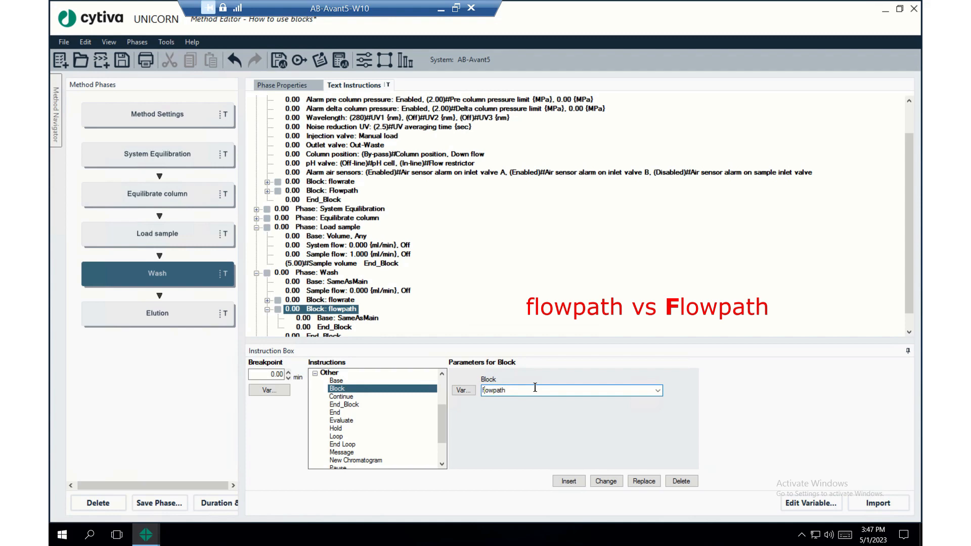
{"action": "type", "text": "Fl"}
{"action": "left_click", "coordinate": [607, 481]}
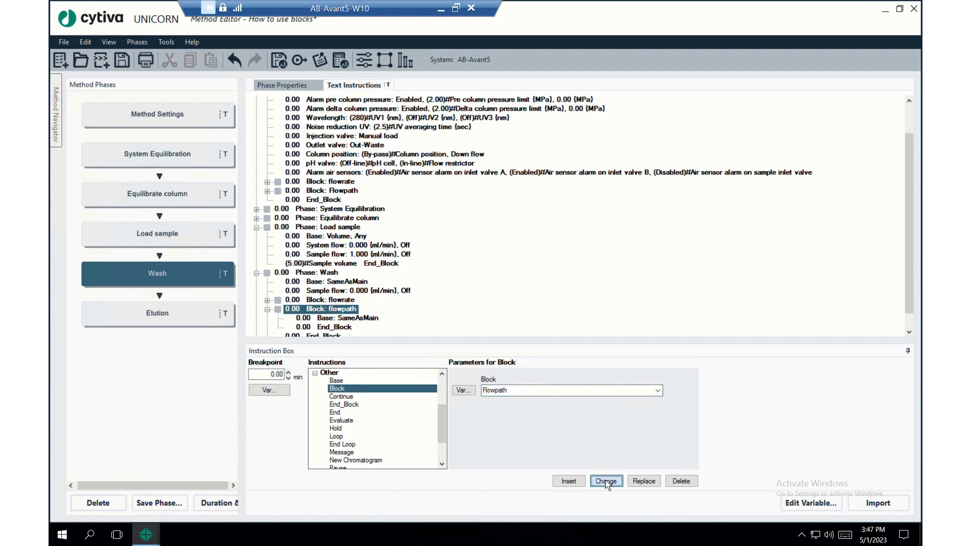
Examine the Inlet A and Inlet B instructions inside Wash's Flowpath block
{"action": "left_click", "coordinate": [268, 310]}
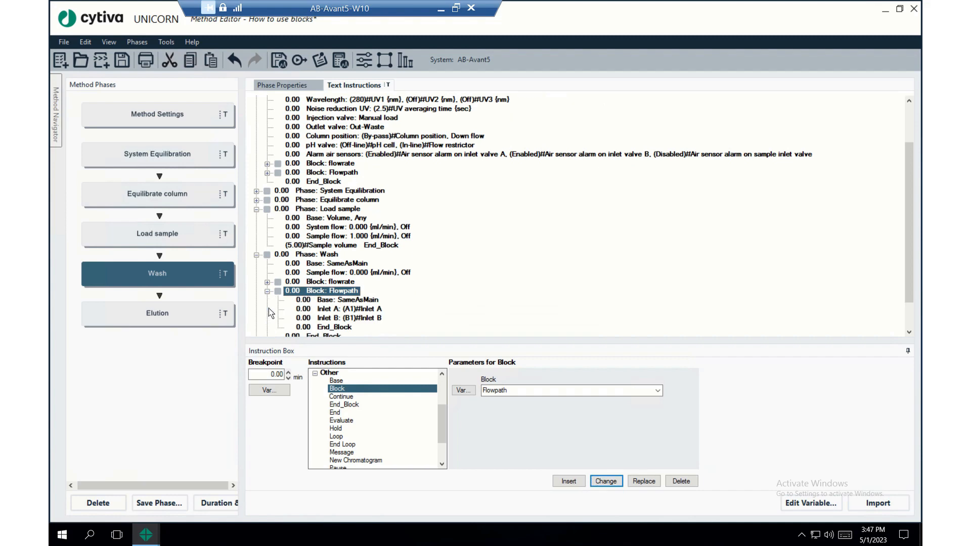
{"action": "left_click", "coordinate": [356, 301]}
{"action": "left_click", "coordinate": [354, 310]}
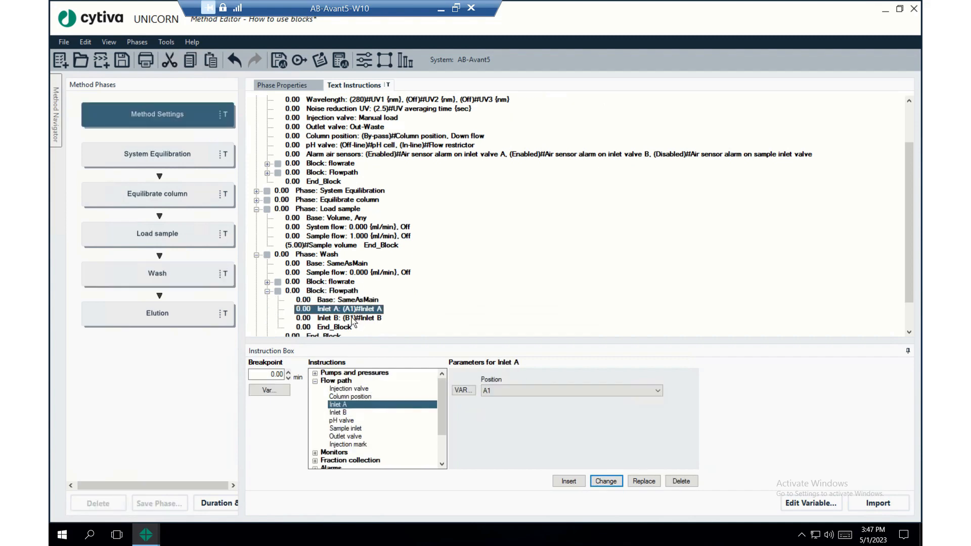
{"action": "left_click", "coordinate": [353, 319]}
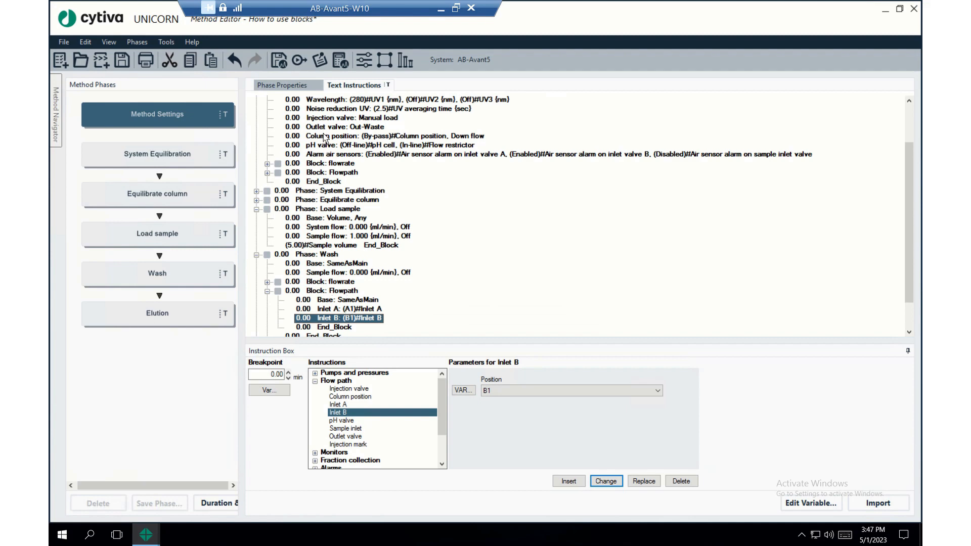
{"action": "left_click", "coordinate": [354, 310]}
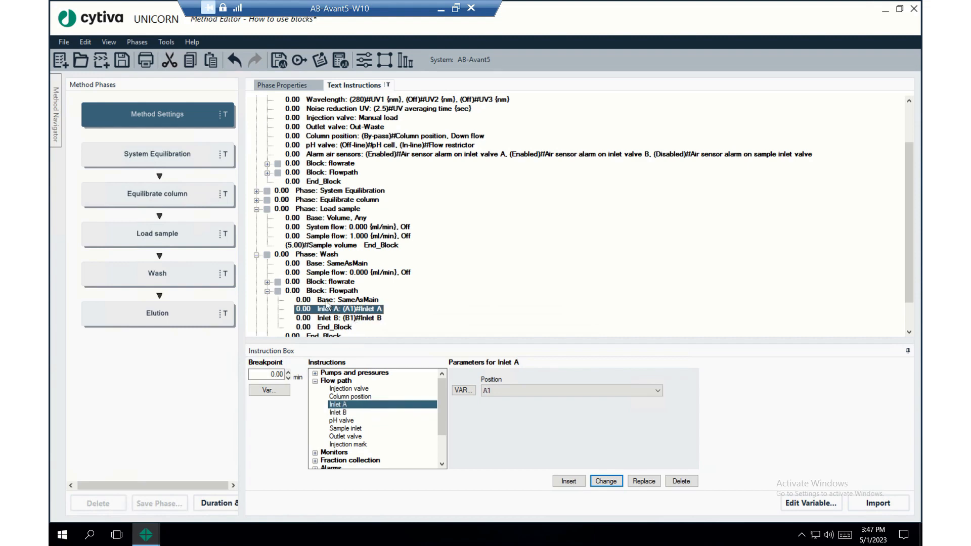
{"action": "left_click", "coordinate": [357, 318]}
Try to set Inlet A in Wash's Flowpath block to A2 and compare it with the expanded Method Settings Flowpath block
{"action": "left_click", "coordinate": [357, 309]}
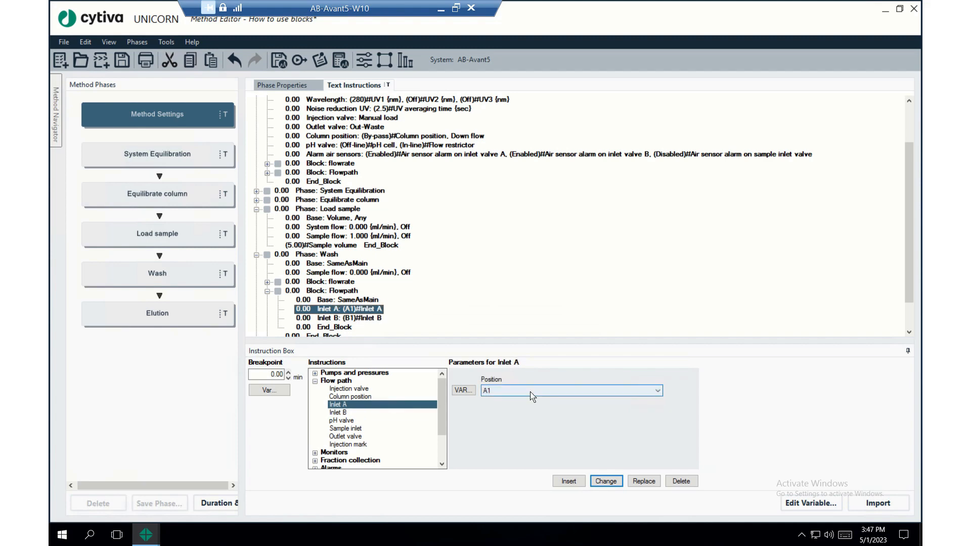
{"action": "left_click", "coordinate": [532, 392]}
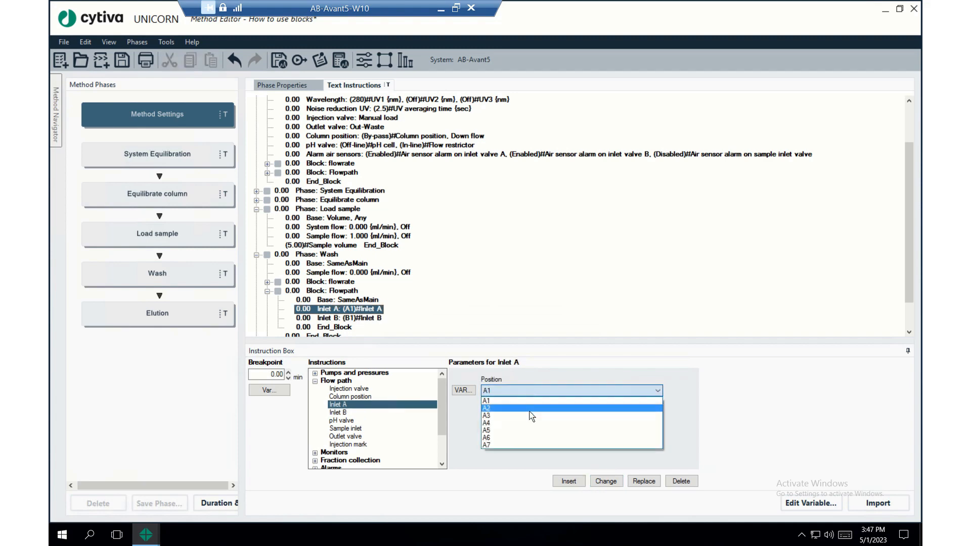
{"action": "left_click", "coordinate": [532, 416]}
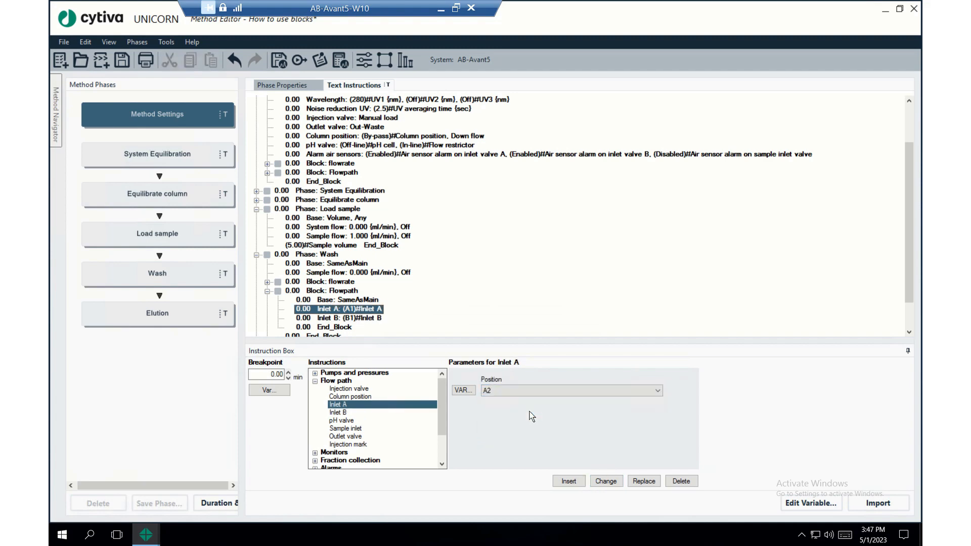
{"action": "left_click", "coordinate": [267, 173]}
{"action": "left_click", "coordinate": [362, 190]}
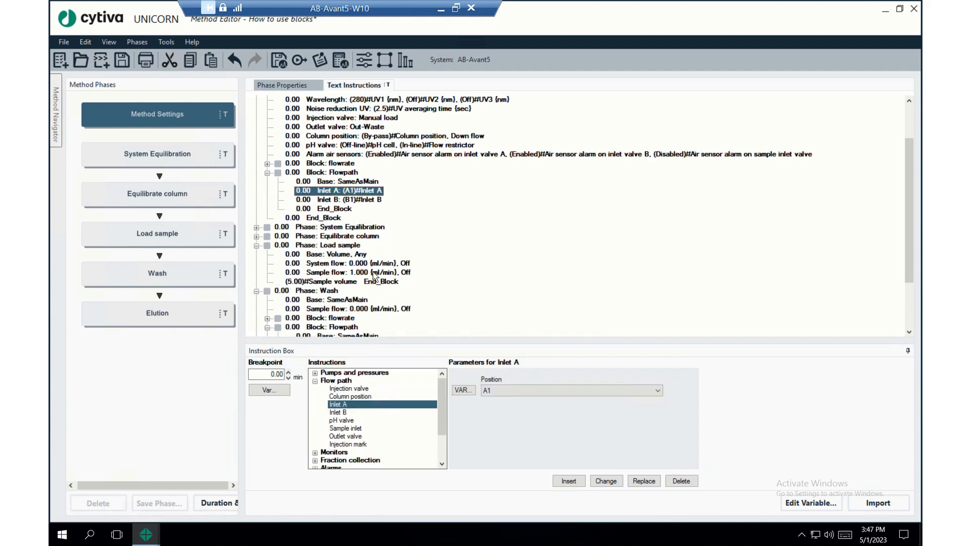
{"action": "scroll", "coordinate": [346, 314], "scroll_direction": "down", "scroll_amount": 2}
{"action": "left_click", "coordinate": [350, 291]}
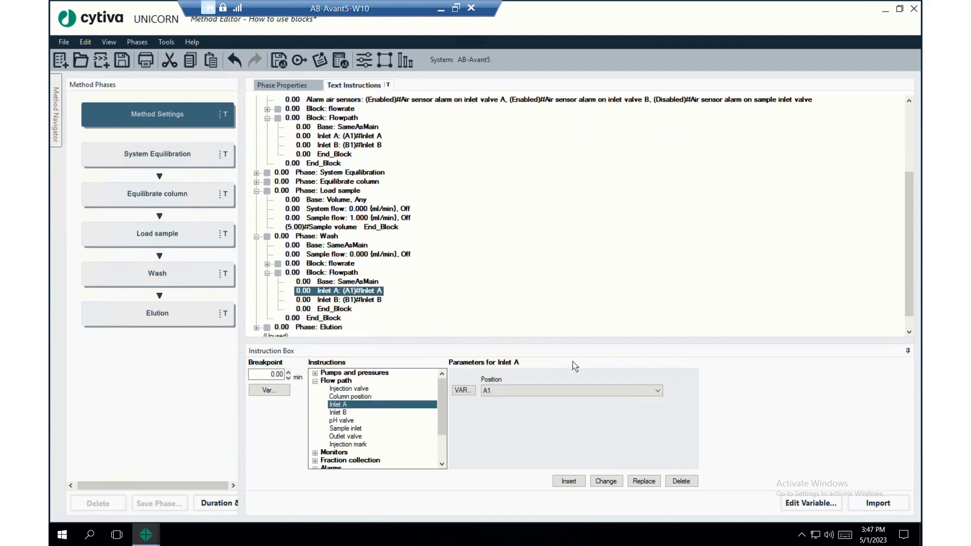
Change the Inlet A position in Wash's Flowpath block and check Inlet A in the Method Settings copy
{"action": "left_click", "coordinate": [575, 390]}
{"action": "left_click", "coordinate": [570, 412]}
{"action": "left_click", "coordinate": [606, 481]}
{"action": "left_click", "coordinate": [349, 137]}
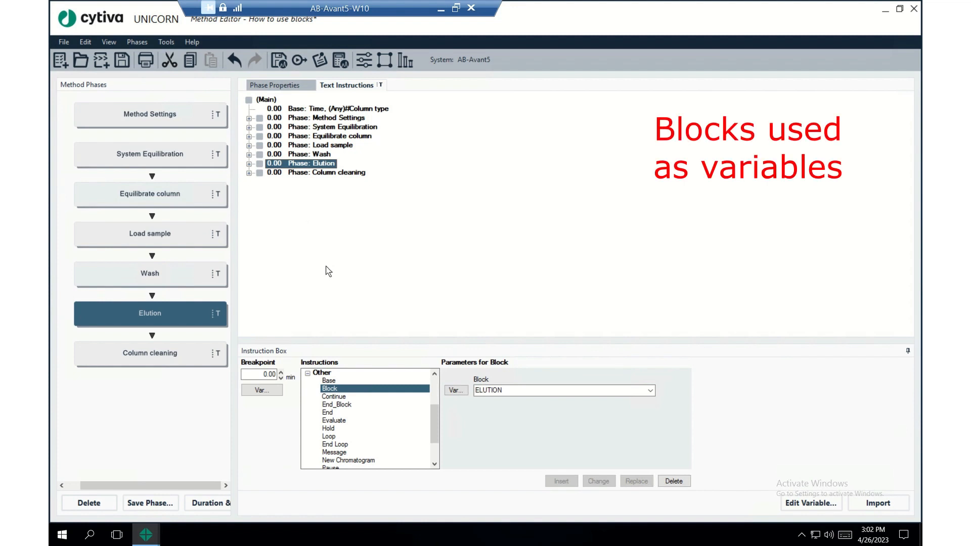
Expand the Column cleaning phase and insert a block named "Clean in place" after its Base line
{"action": "left_click", "coordinate": [331, 173]}
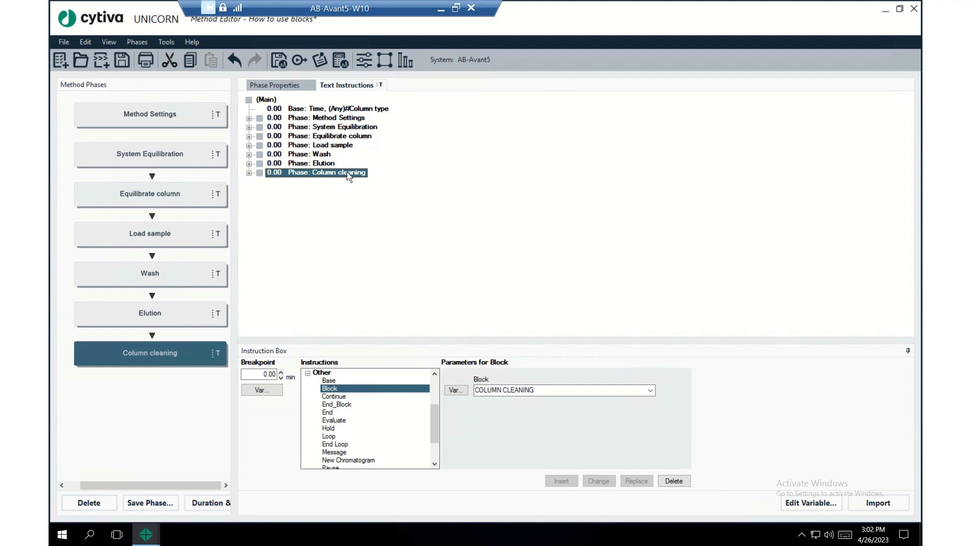
{"action": "left_click", "coordinate": [250, 172]}
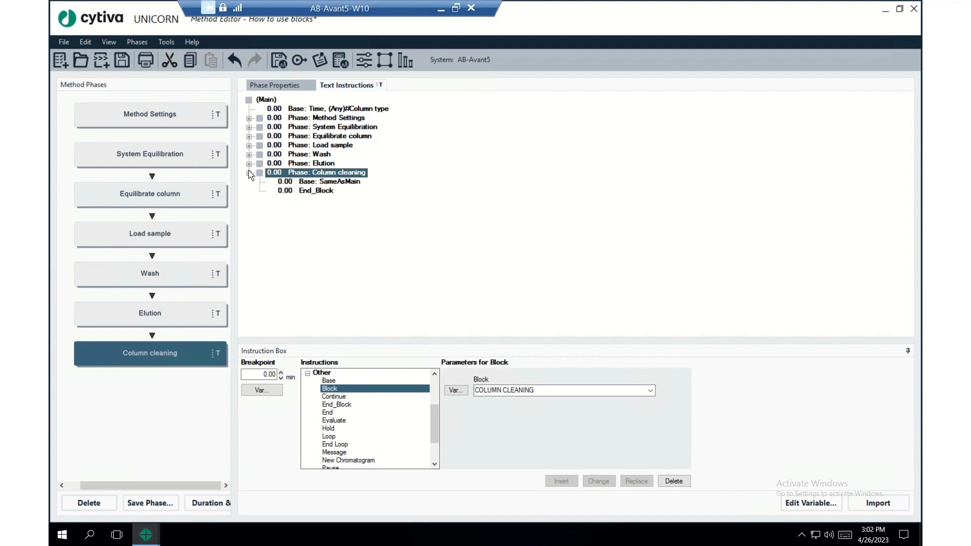
{"action": "left_click", "coordinate": [339, 183]}
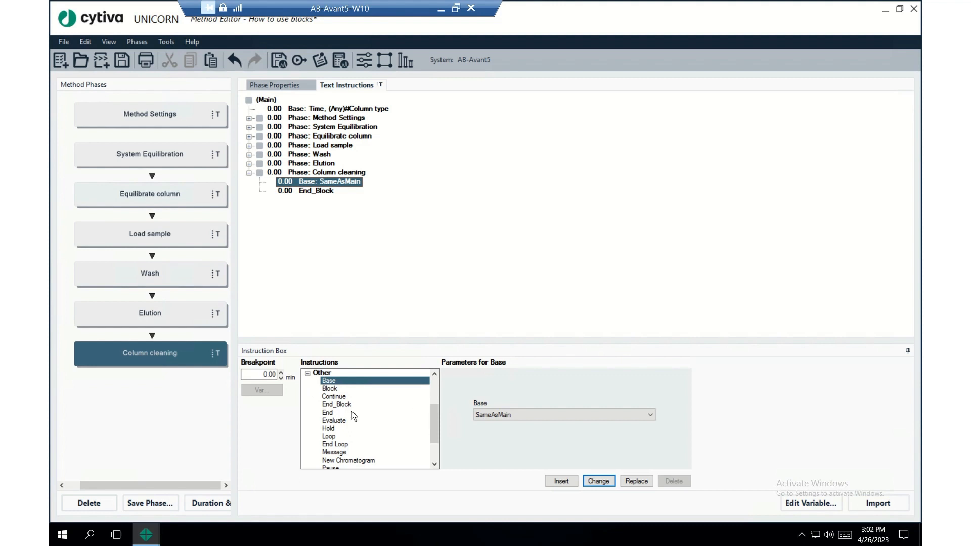
{"action": "left_click", "coordinate": [352, 392]}
{"action": "left_click", "coordinate": [541, 390]}
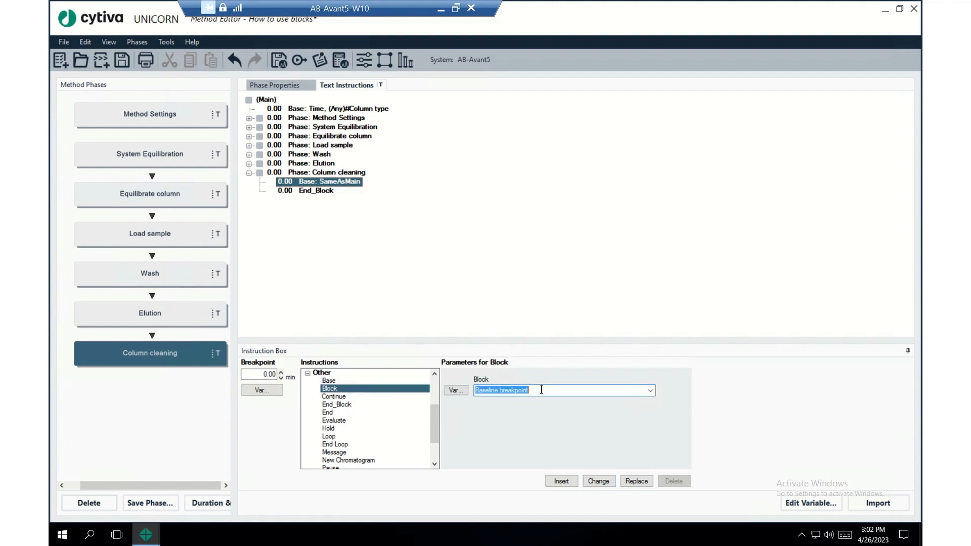
{"action": "type", "text": "Co"}
{"action": "left_click", "coordinate": [559, 482]}
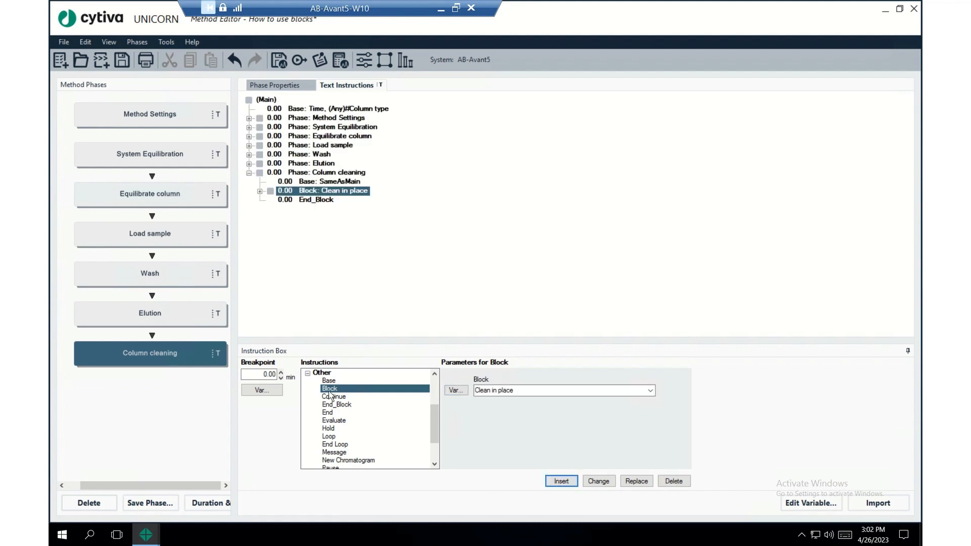
Insert a block named "Skip" after the Clean in place block in Column cleaning, and select the Clean in place block
{"action": "left_click", "coordinate": [529, 394]}
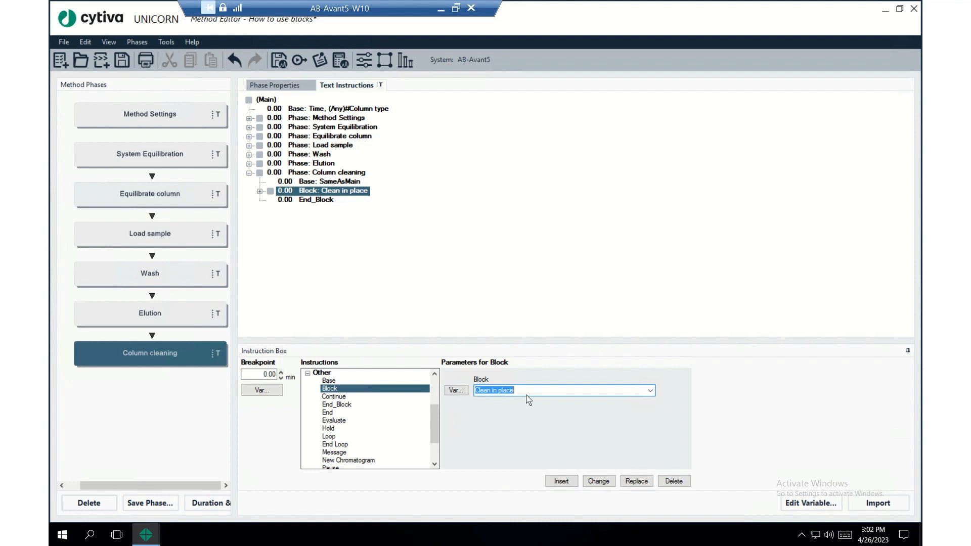
{"action": "type", "text": "Skip"}
{"action": "left_click", "coordinate": [560, 484]}
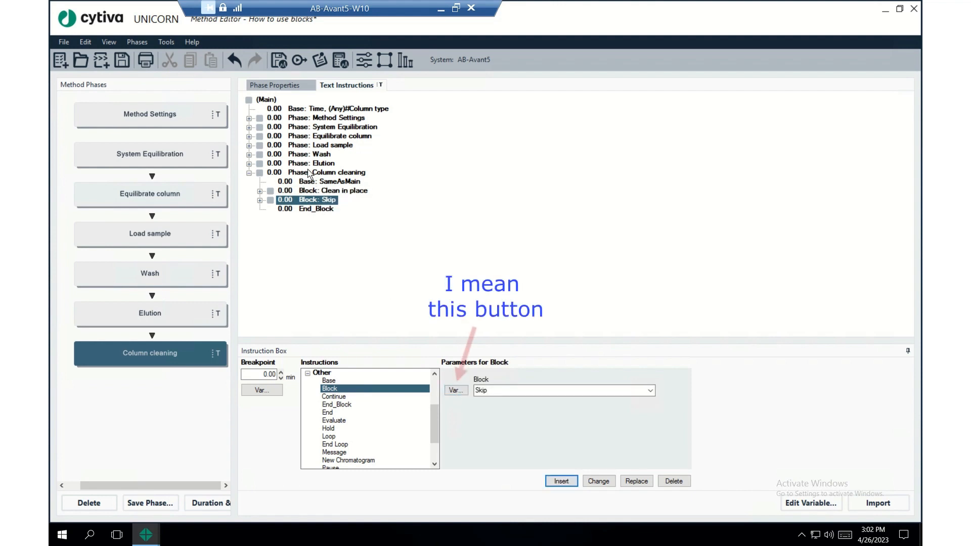
{"action": "left_click", "coordinate": [311, 193]}
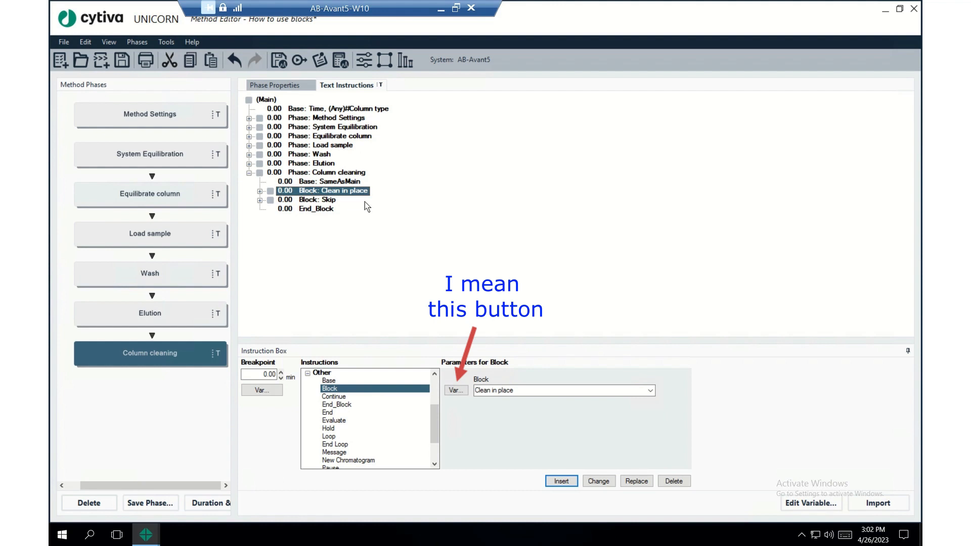
Make the Clean in place block in Column cleaning a variable named "CIP or Skip"
{"action": "left_click", "coordinate": [456, 391]}
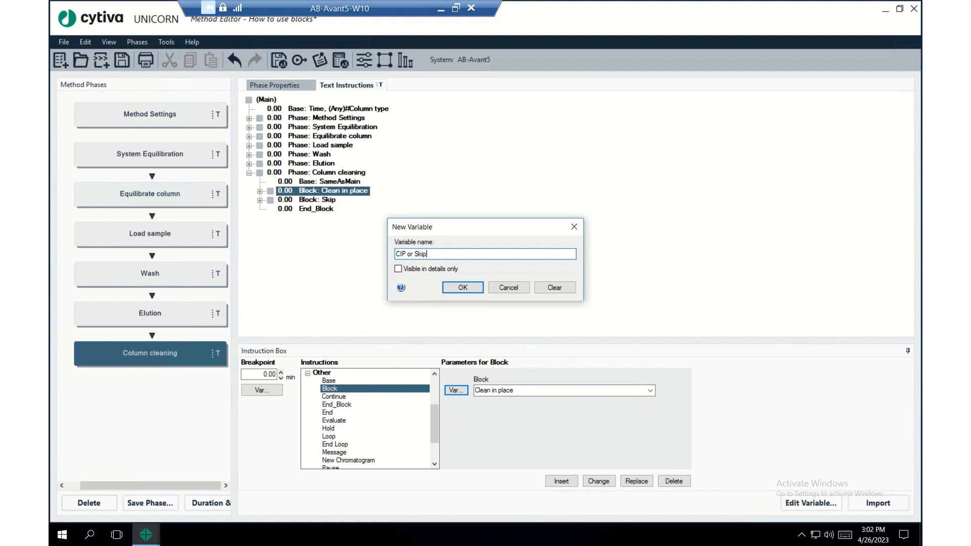
{"action": "left_click", "coordinate": [463, 288]}
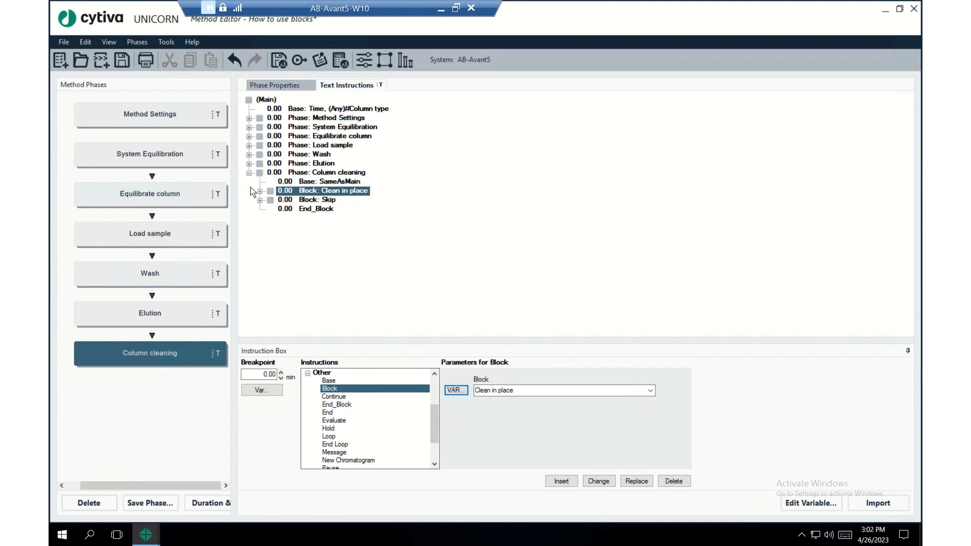
{"action": "left_click", "coordinate": [598, 481]}
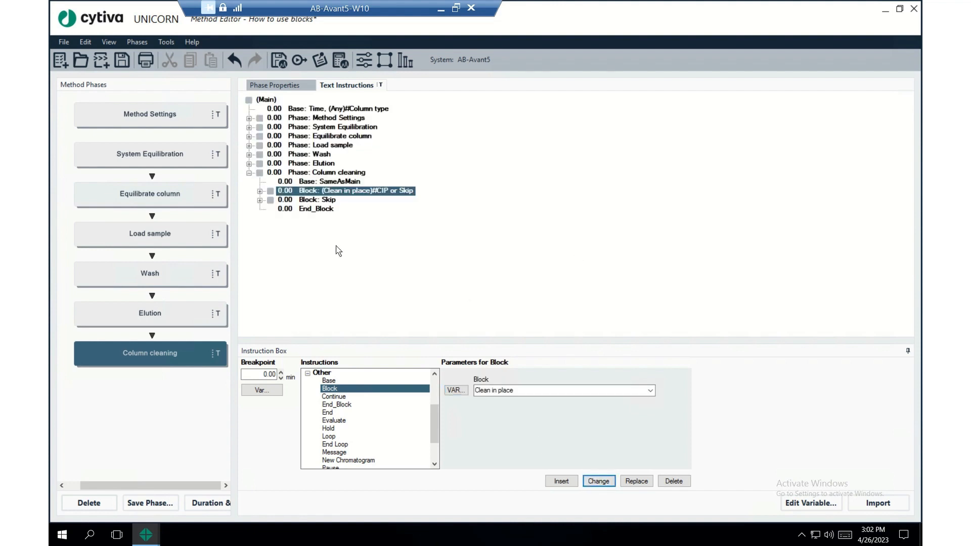
Remove the Skip block from Column cleaning by moving it to the Unused section, and select it there
{"action": "left_click", "coordinate": [324, 201]}
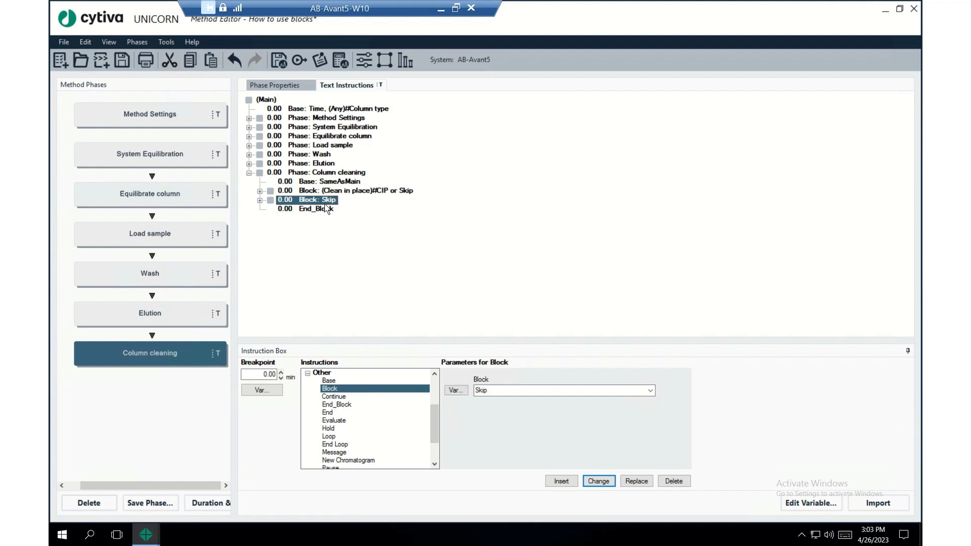
{"action": "right_click", "coordinate": [311, 204]}
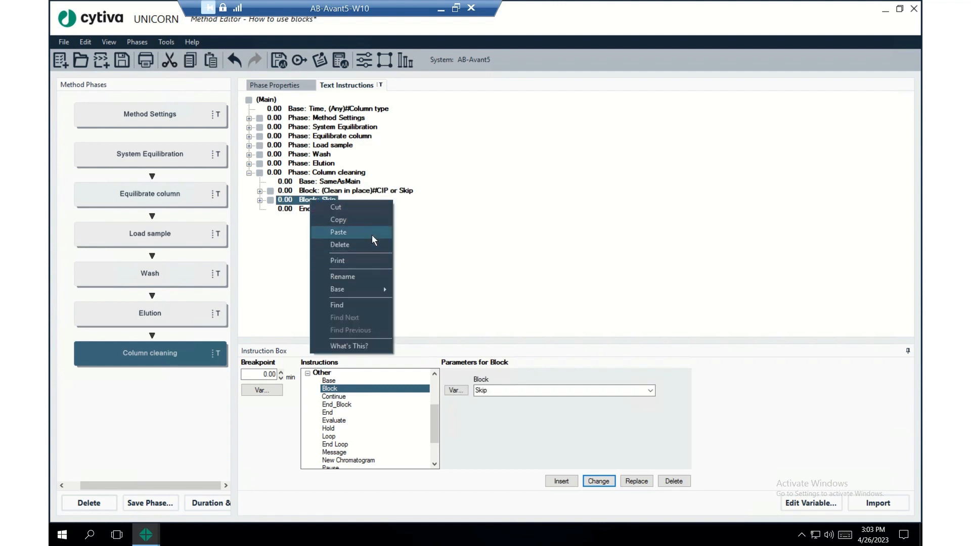
{"action": "left_click", "coordinate": [359, 246]}
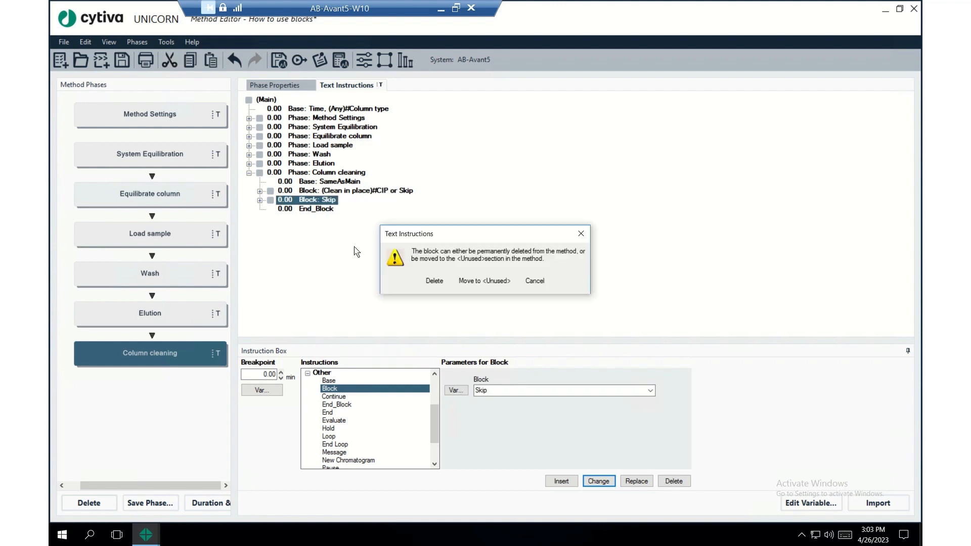
{"action": "left_click", "coordinate": [478, 281]}
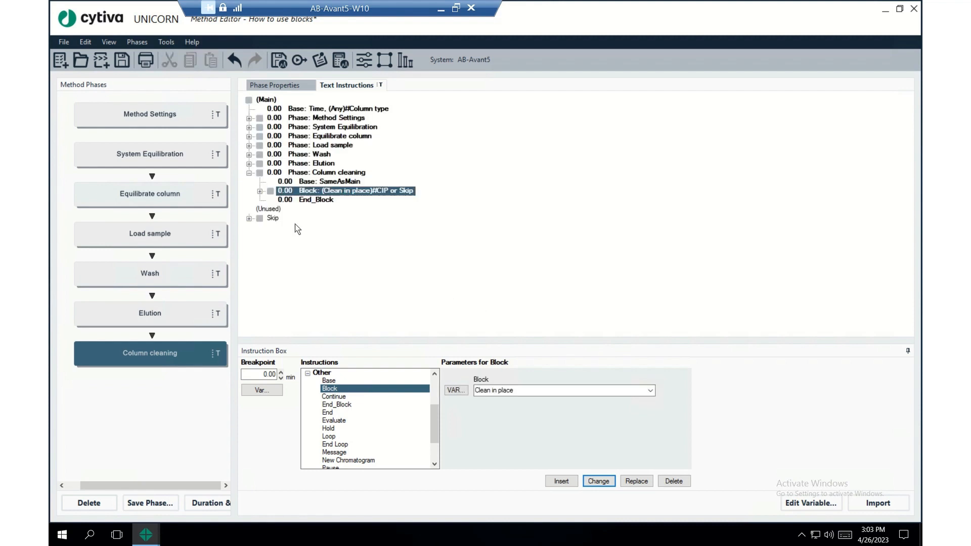
{"action": "left_click", "coordinate": [264, 219]}
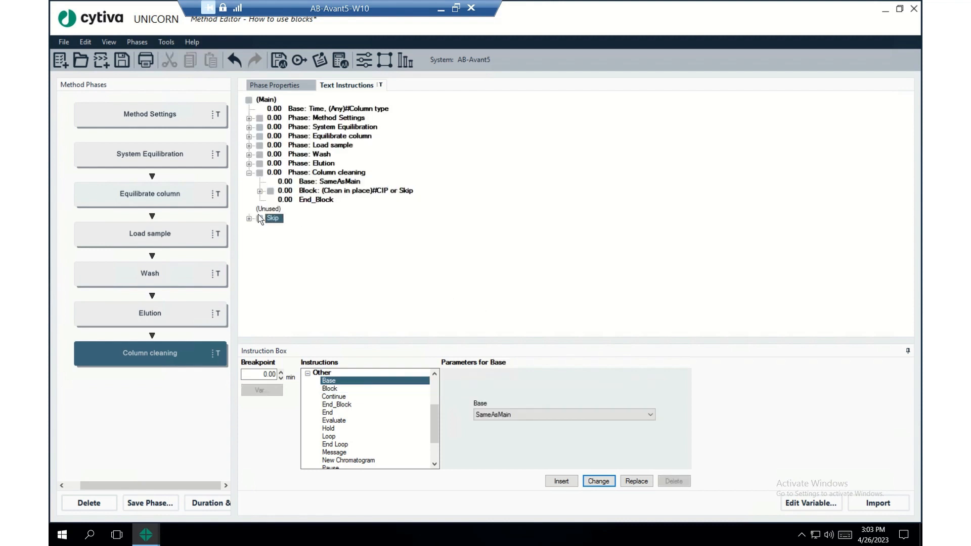
Set the CIP or Skip variable to Skip in the Column cleaning phase properties
{"action": "left_click", "coordinate": [249, 173]}
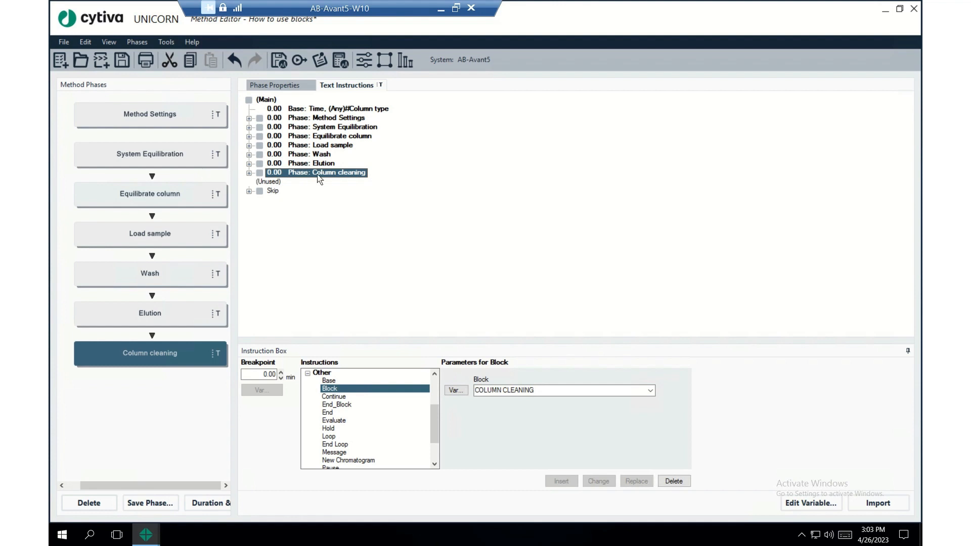
{"action": "left_click", "coordinate": [249, 173]}
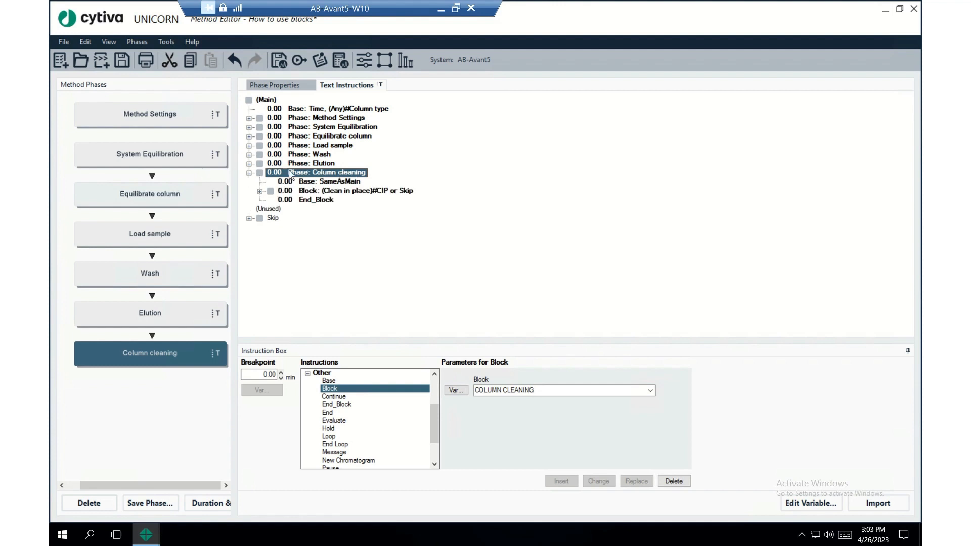
{"action": "left_click", "coordinate": [326, 191]}
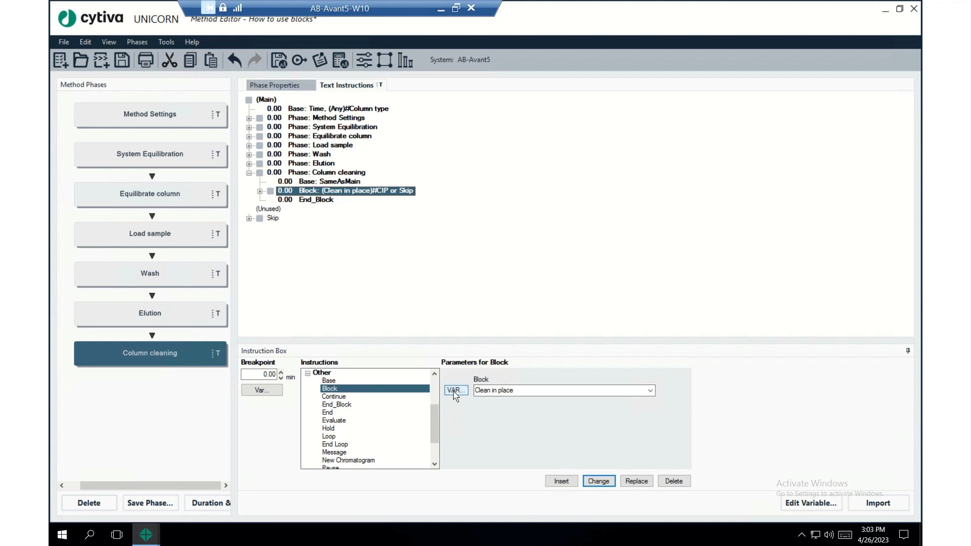
{"action": "left_click", "coordinate": [262, 88]}
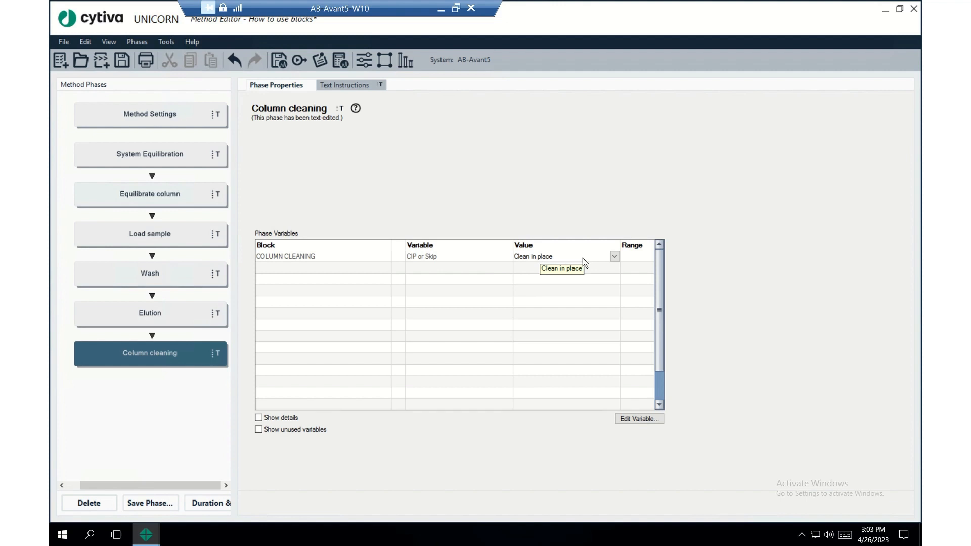
{"action": "left_click", "coordinate": [615, 257]}
{"action": "left_click", "coordinate": [615, 257]}
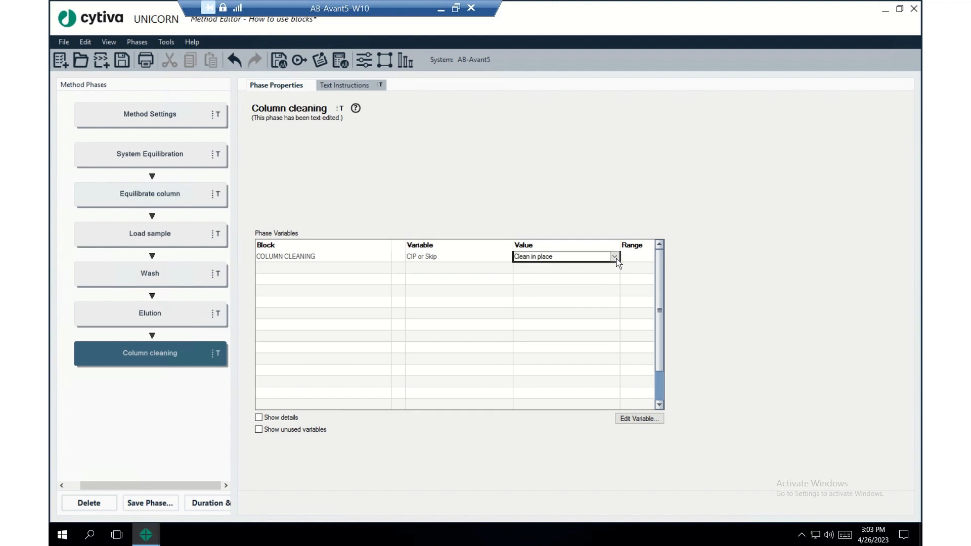
{"action": "left_click", "coordinate": [615, 257]}
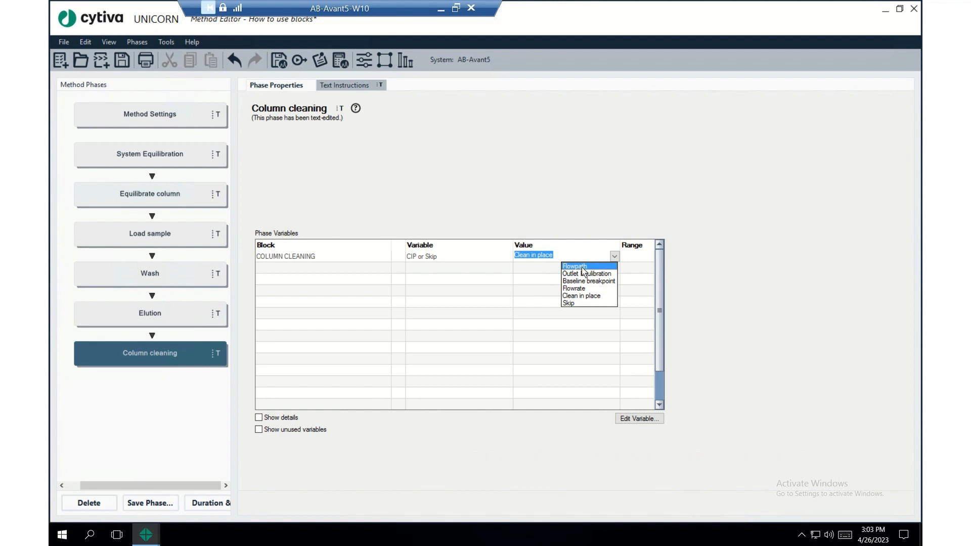
{"action": "left_click", "coordinate": [569, 303]}
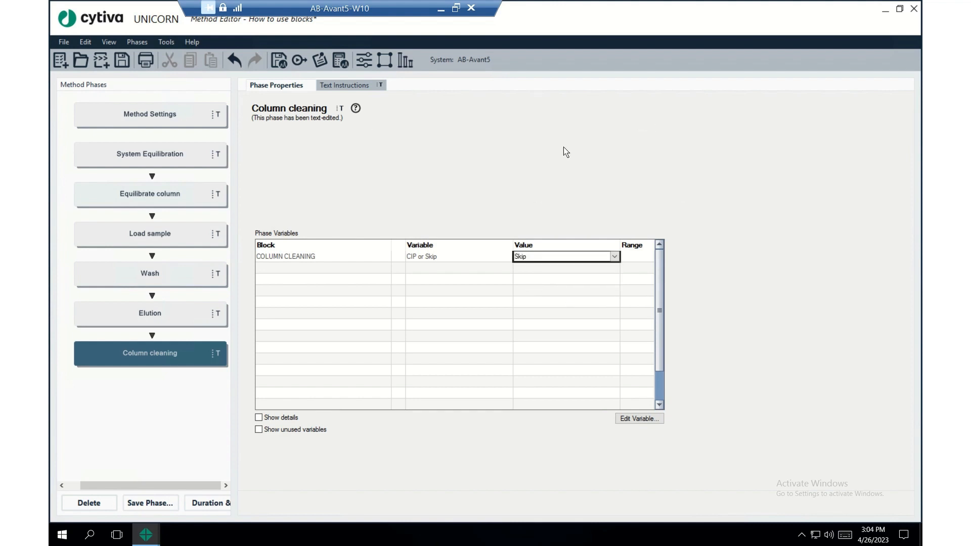
Expand the Skip block and the unused Clean in place block in the text instructions, and set Skip's End_Block breakpoint to 1.00 min
{"action": "left_click", "coordinate": [353, 89]}
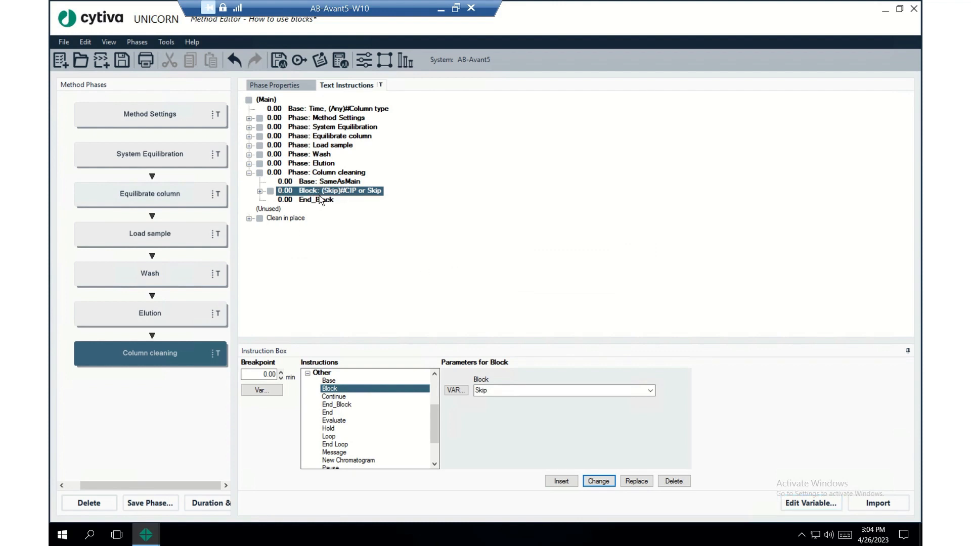
{"action": "left_click", "coordinate": [259, 191]}
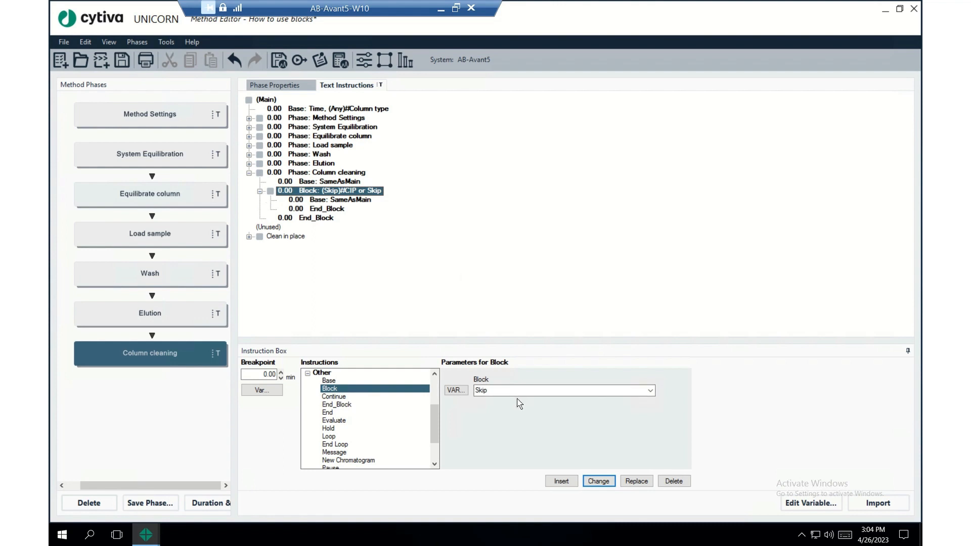
{"action": "left_click", "coordinate": [249, 238]}
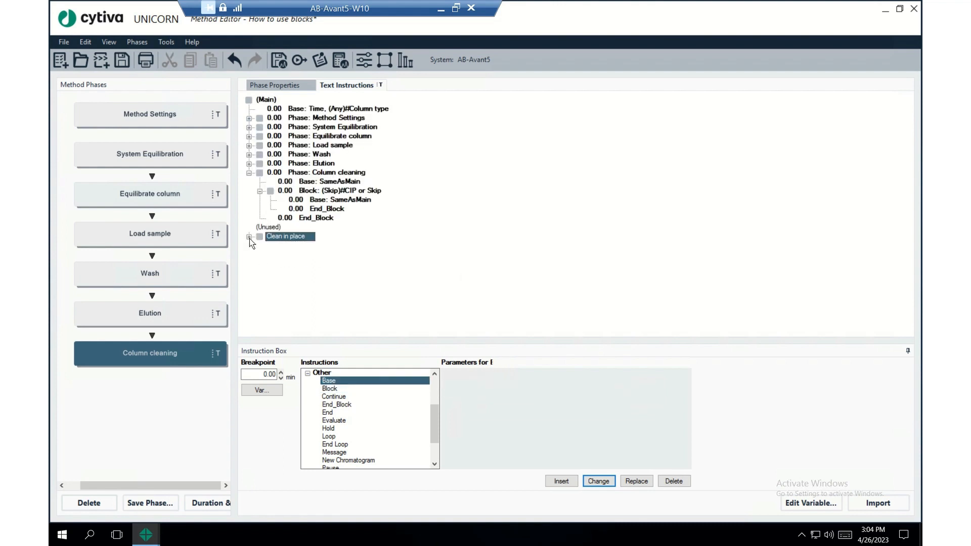
{"action": "left_click", "coordinate": [333, 256]}
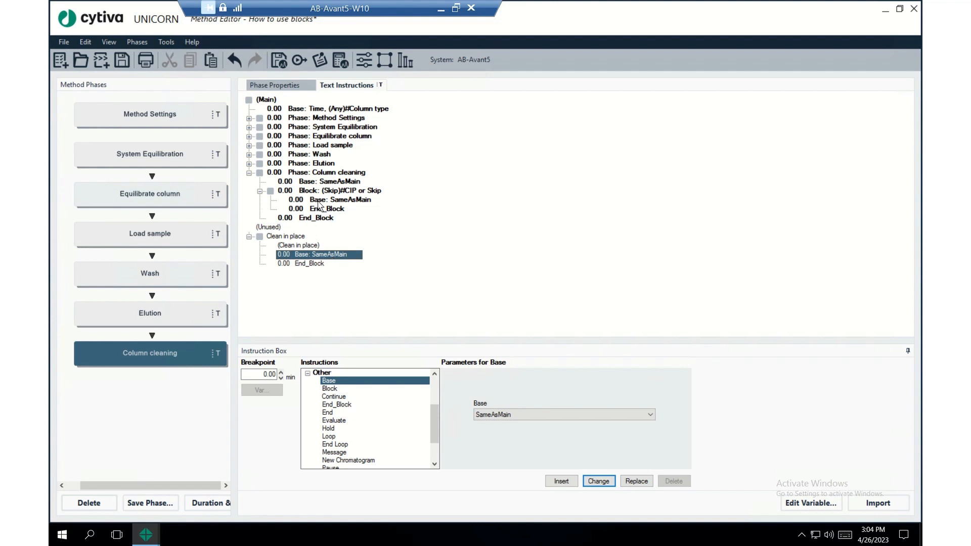
{"action": "left_click", "coordinate": [314, 209]}
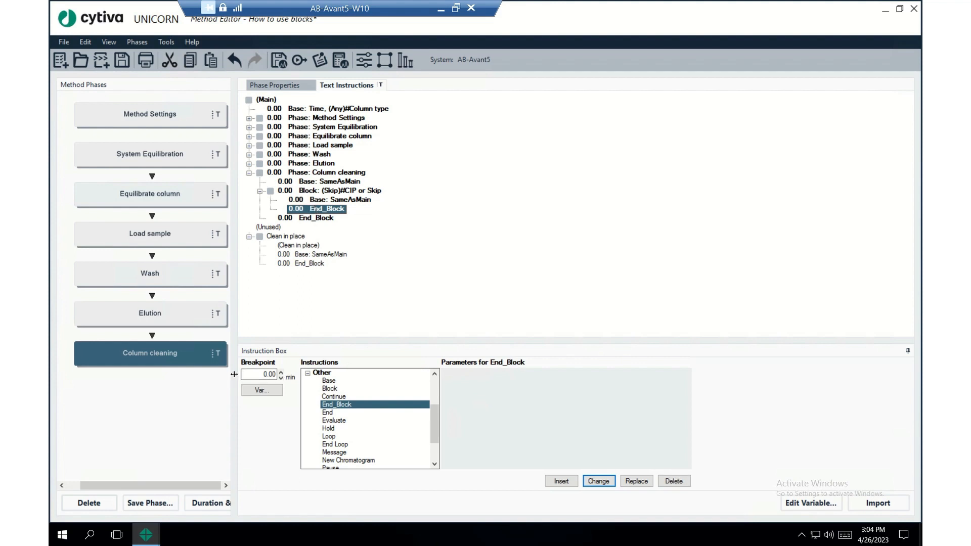
{"action": "left_click", "coordinate": [252, 374]}
{"action": "type", "text": "1"}
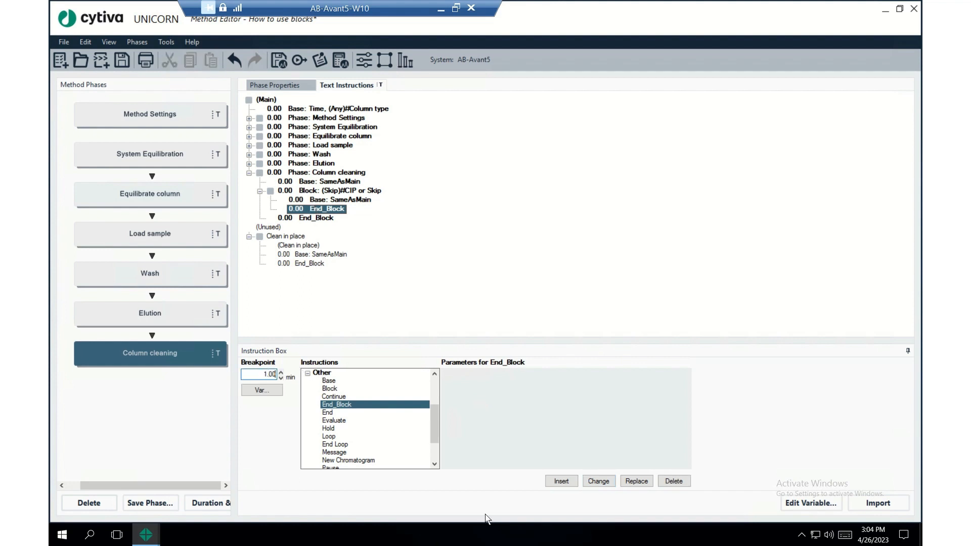
{"action": "left_click", "coordinate": [605, 486]}
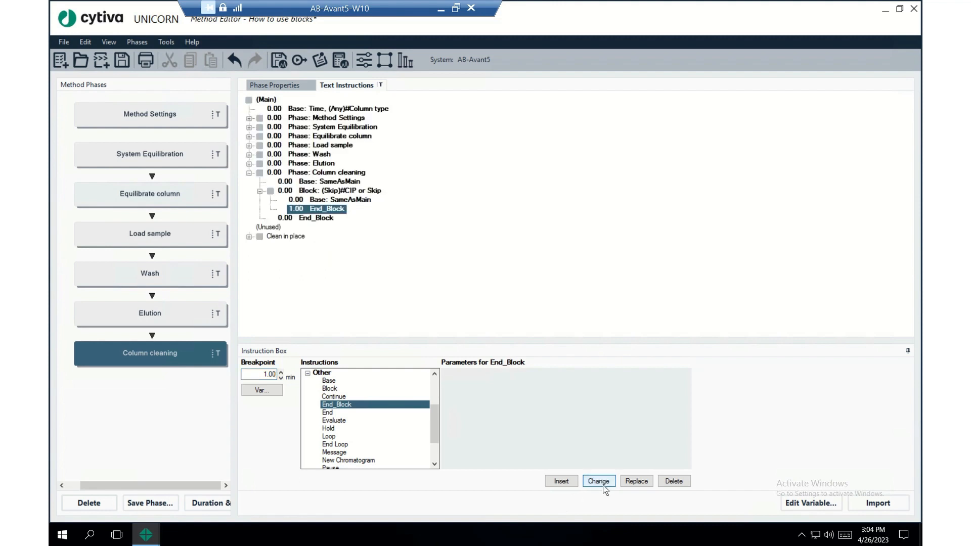
Insert an Inlet A instruction with position A3 after the Base line of the unused Clean in place block
{"action": "left_click", "coordinate": [292, 241]}
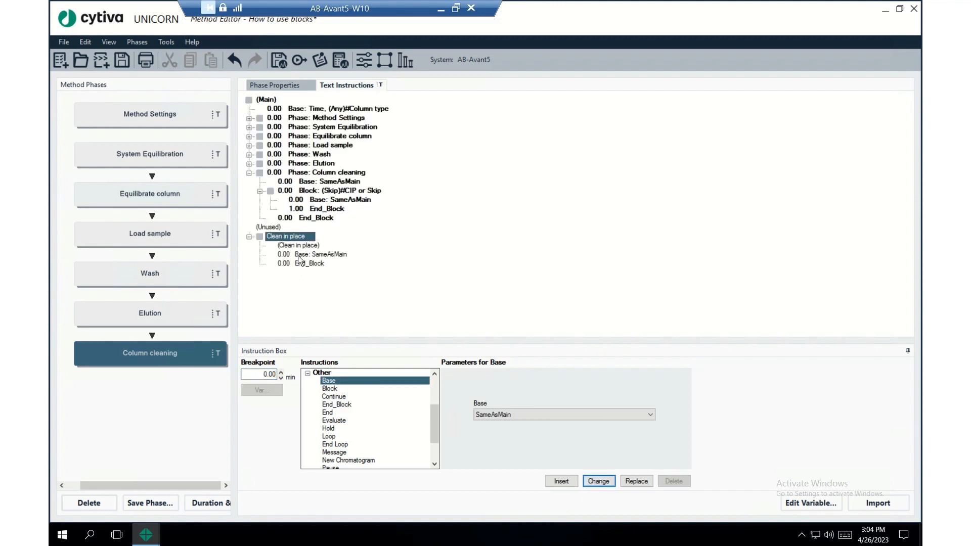
{"action": "left_click", "coordinate": [301, 254]}
{"action": "left_click", "coordinate": [308, 373]}
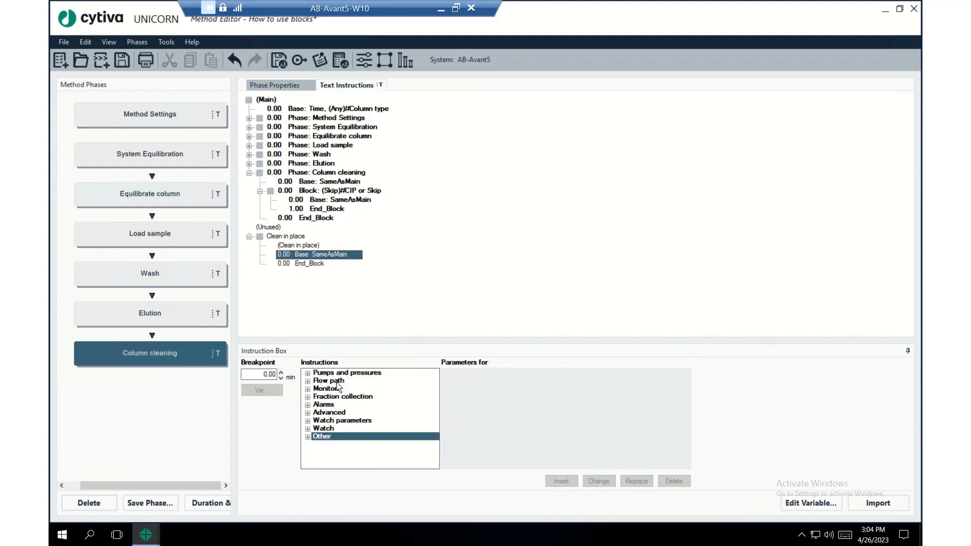
{"action": "left_click", "coordinate": [308, 381]}
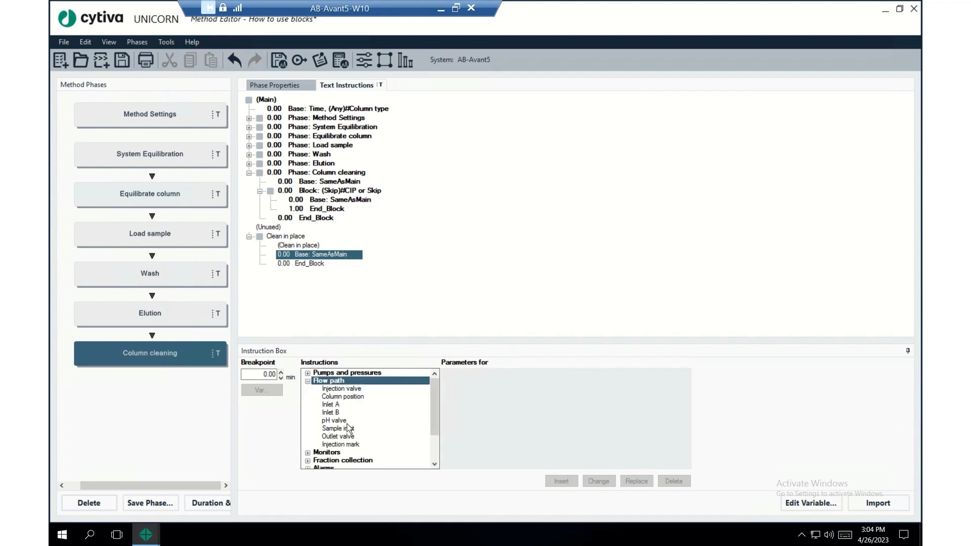
{"action": "left_click", "coordinate": [353, 407]}
{"action": "left_click", "coordinate": [538, 396]}
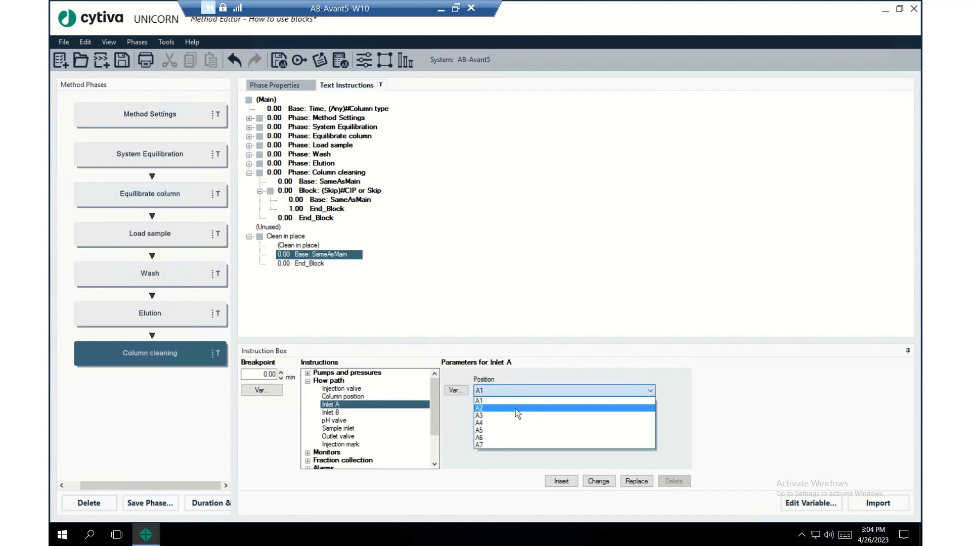
{"action": "left_click", "coordinate": [516, 421]}
{"action": "left_click", "coordinate": [561, 481]}
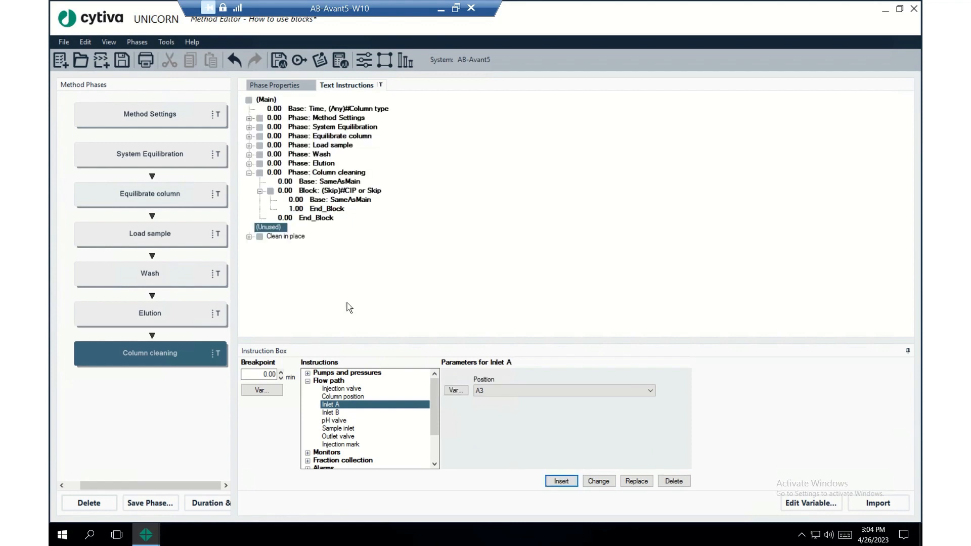
Set the End_Block breakpoint of the unused Clean in place block to 5.00 min
{"action": "left_click", "coordinate": [286, 238]}
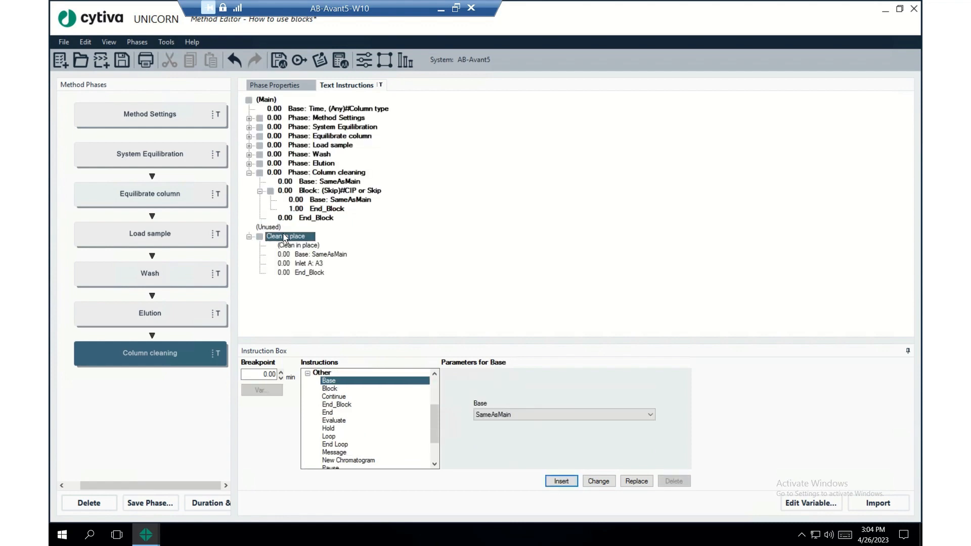
{"action": "left_click", "coordinate": [310, 272]}
{"action": "left_click", "coordinate": [263, 374]}
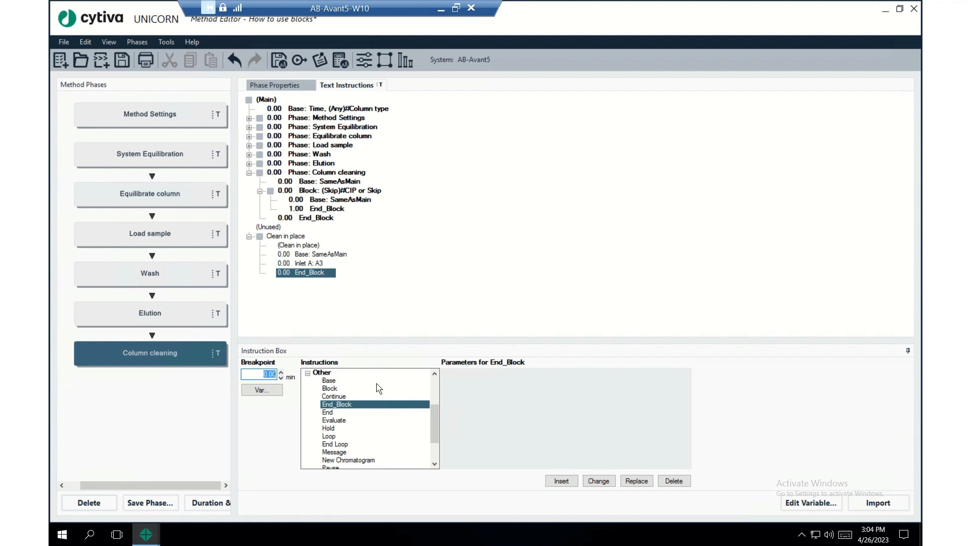
{"action": "type", "text": "5"}
{"action": "left_click", "coordinate": [595, 481]}
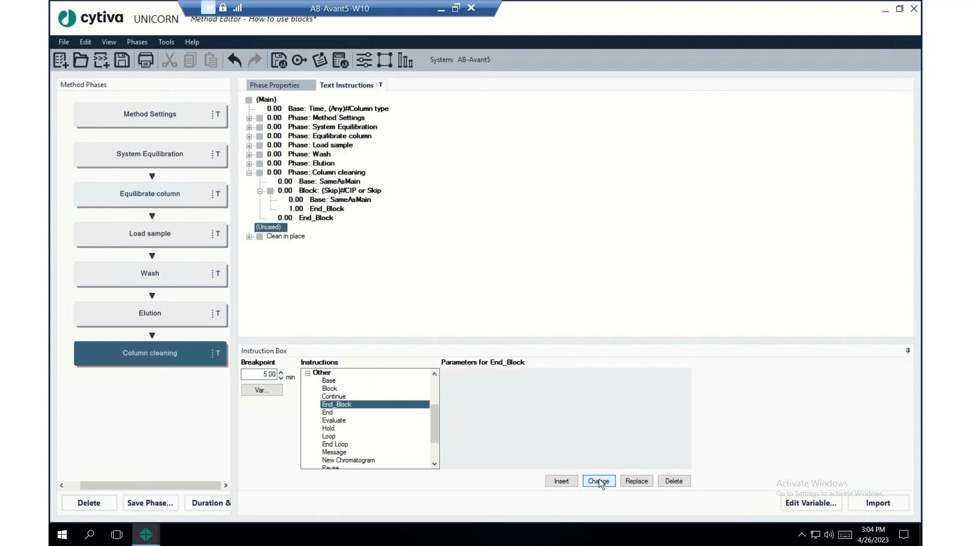
{"action": "left_click", "coordinate": [282, 236]}
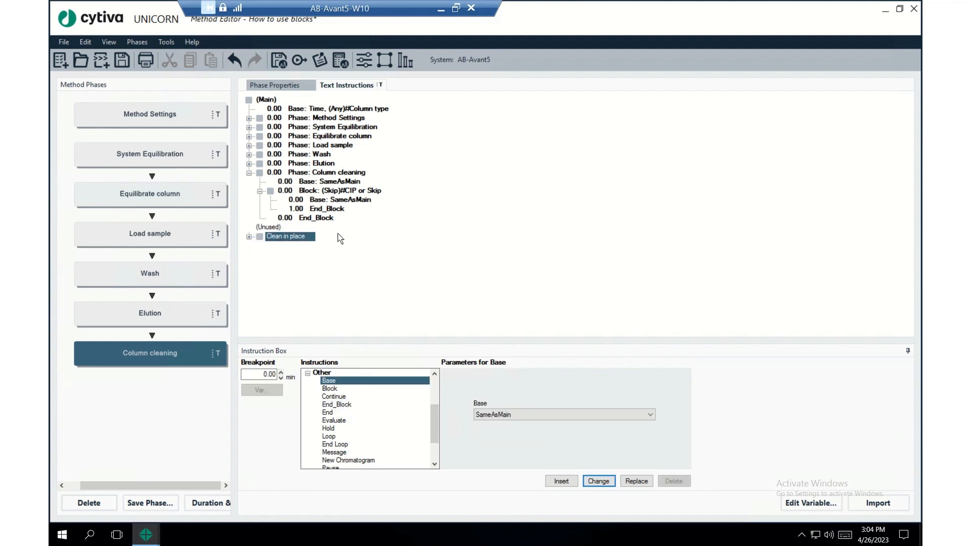
Collapse the CIP or Skip block and compare the text instructions with the variable in the Column cleaning phase properties
{"action": "left_click", "coordinate": [368, 192]}
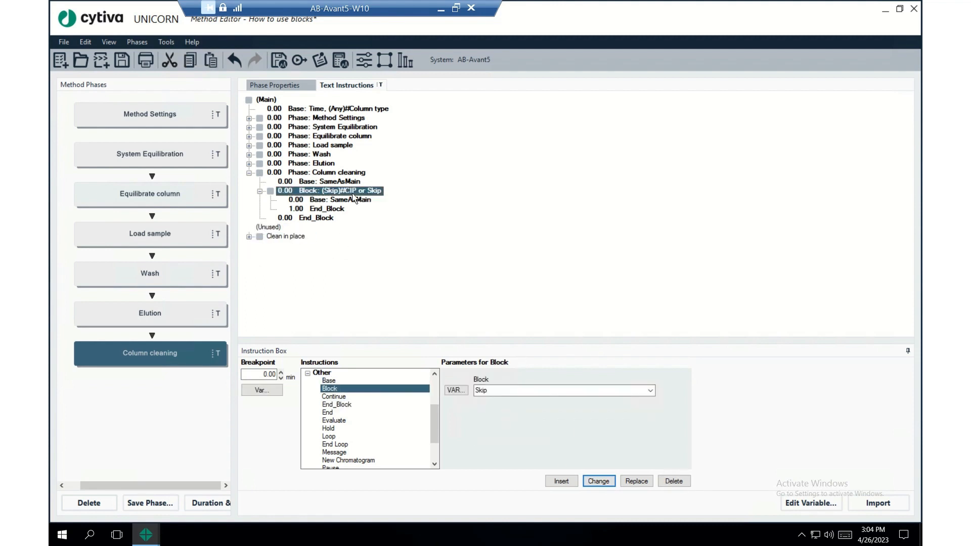
{"action": "left_click", "coordinate": [260, 191]}
{"action": "left_click", "coordinate": [277, 87]}
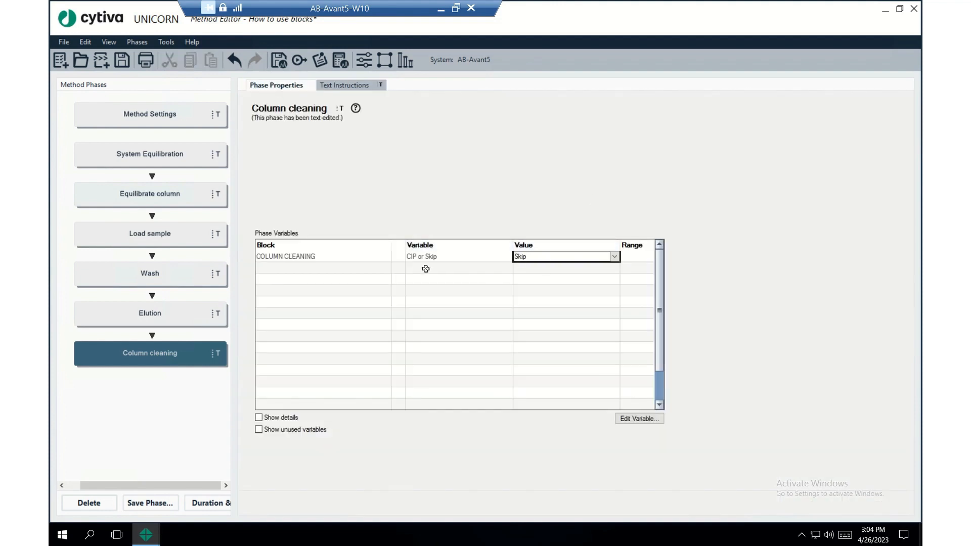
{"action": "left_click", "coordinate": [346, 87]}
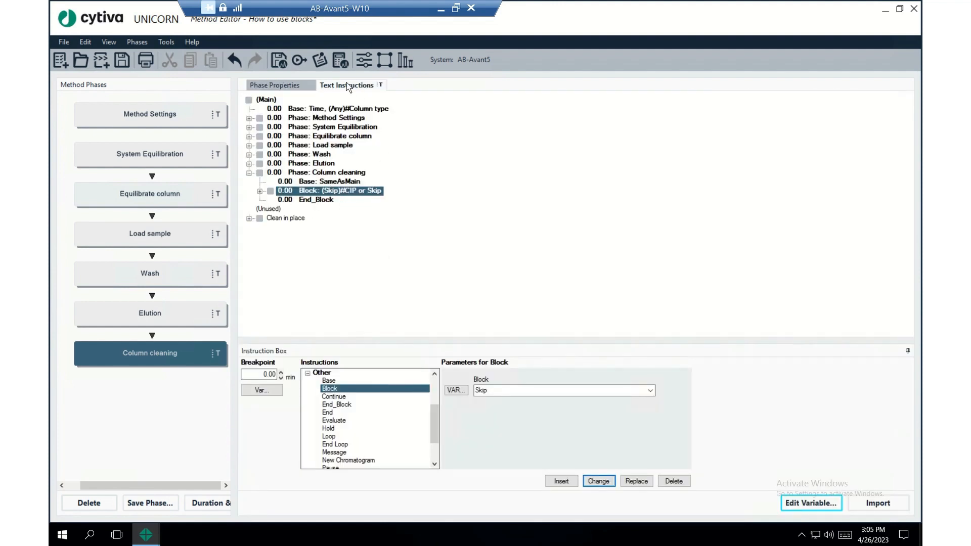
{"action": "left_click", "coordinate": [273, 86]}
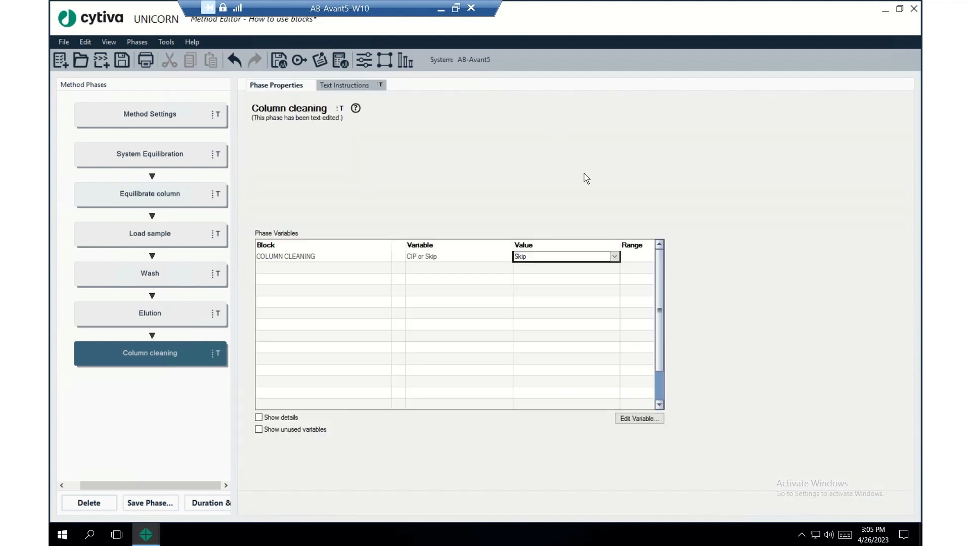
Set Column cleaning's CIP or Skip variable to Clean in place and inspect the block's Inlet A and End_Block lines in the text instructions
{"action": "left_click", "coordinate": [614, 257]}
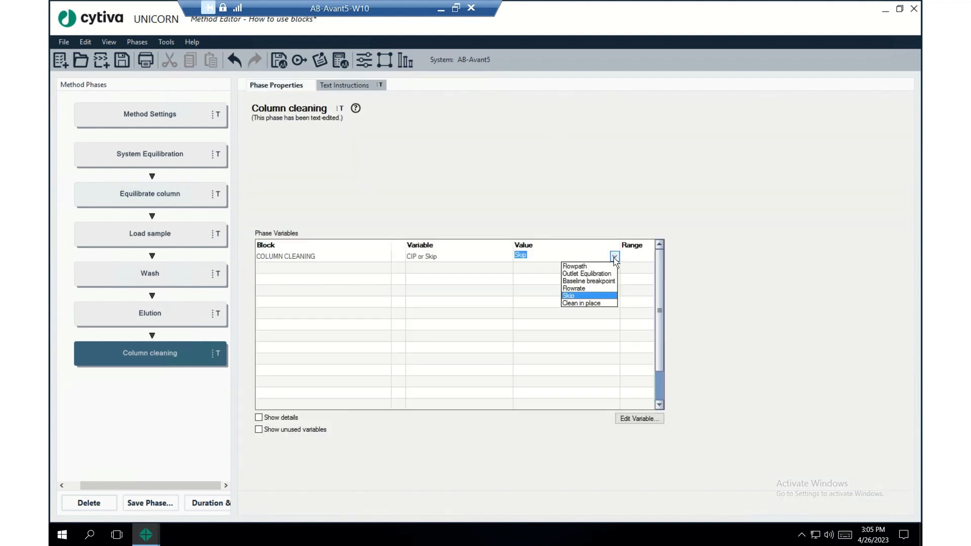
{"action": "left_click", "coordinate": [596, 303]}
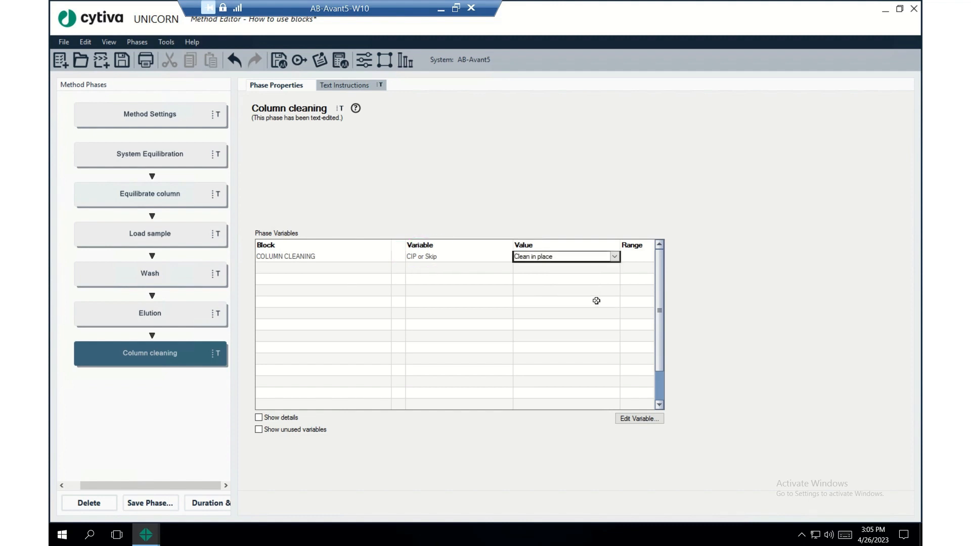
{"action": "left_click", "coordinate": [358, 86]}
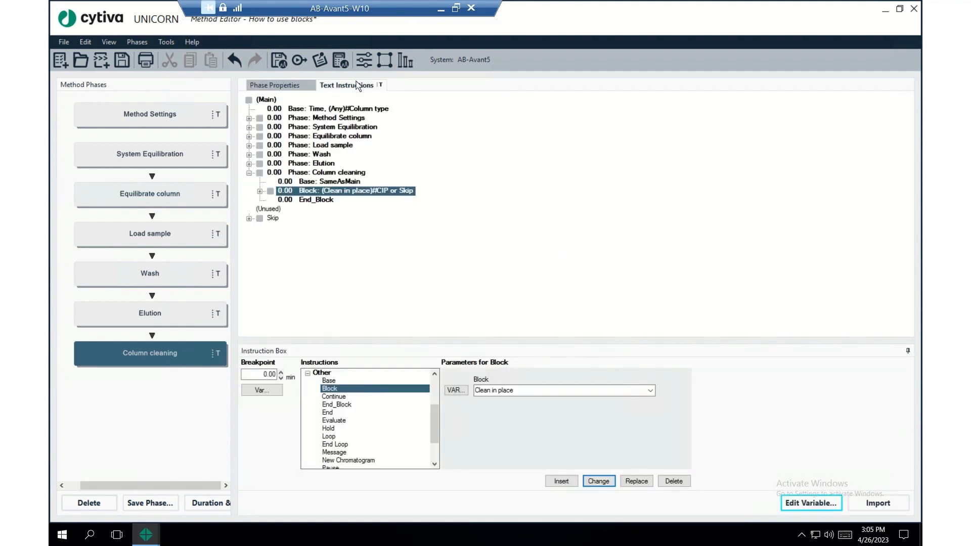
{"action": "left_click", "coordinate": [260, 191]}
{"action": "left_click", "coordinate": [338, 209]}
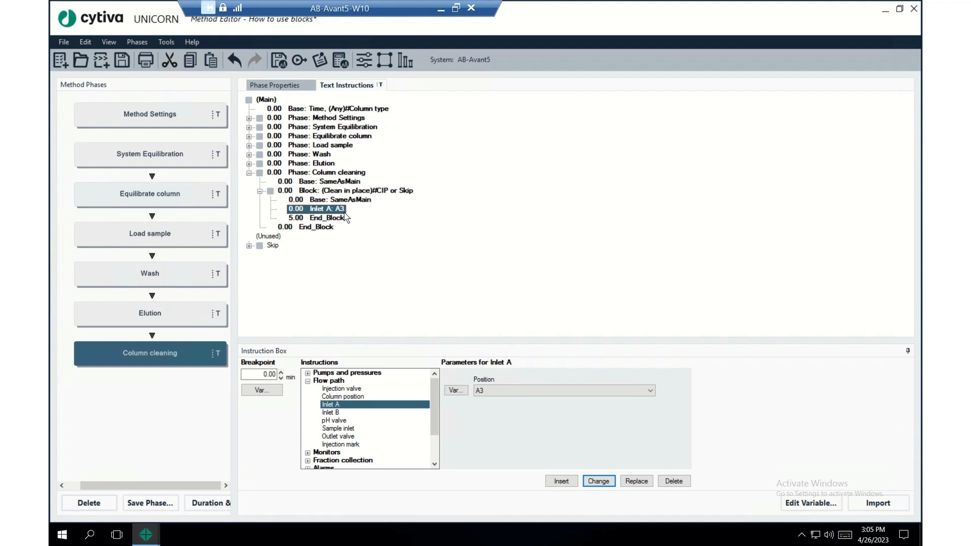
{"action": "left_click", "coordinate": [302, 218]}
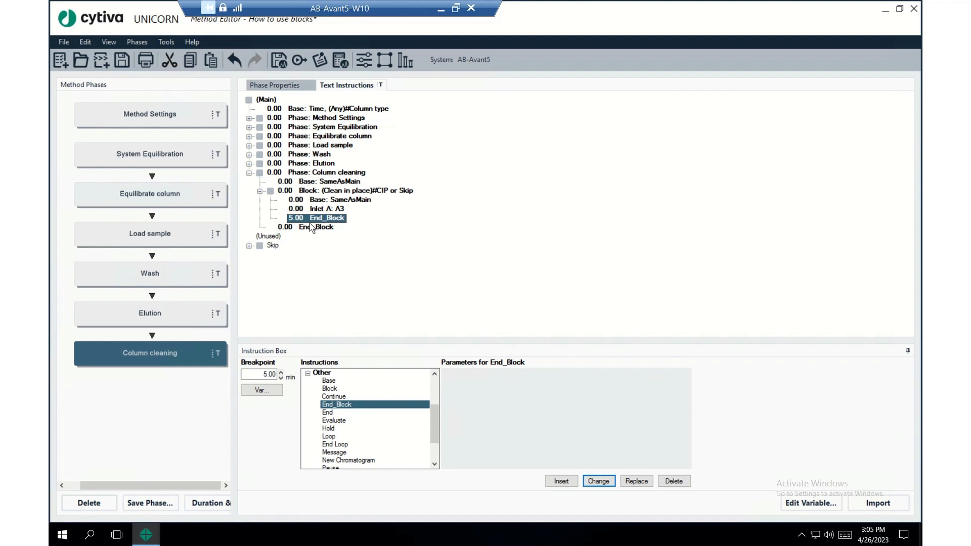
Collapse the Column cleaning phase and expand the Elution phase in the text instructions
{"action": "left_click", "coordinate": [248, 173]}
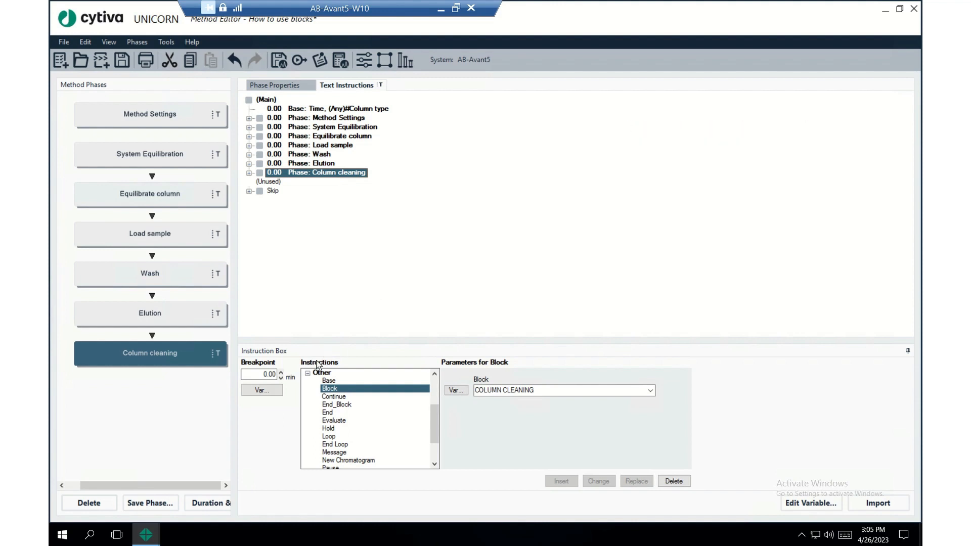
{"action": "left_click", "coordinate": [307, 374]}
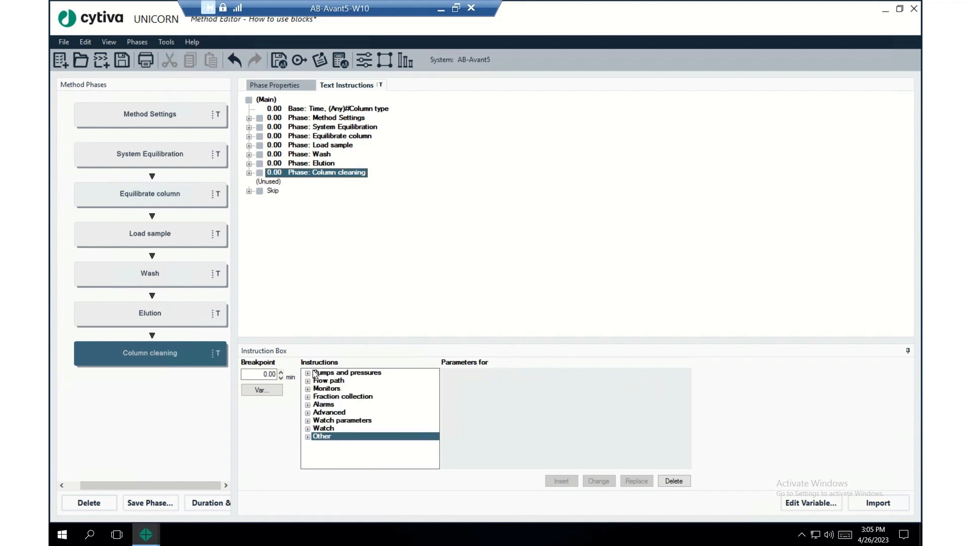
{"action": "left_click", "coordinate": [317, 429]}
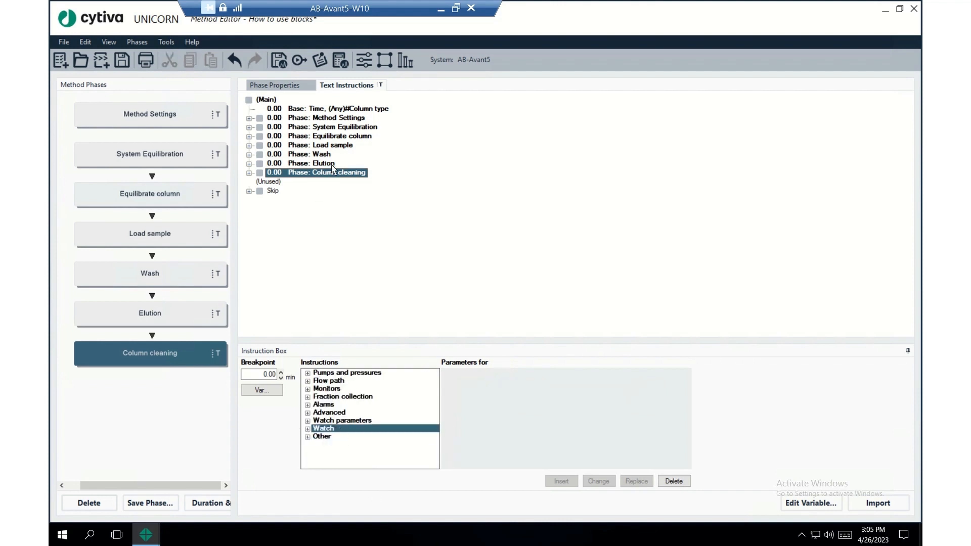
{"action": "left_click", "coordinate": [249, 164]}
{"action": "left_click", "coordinate": [249, 164]}
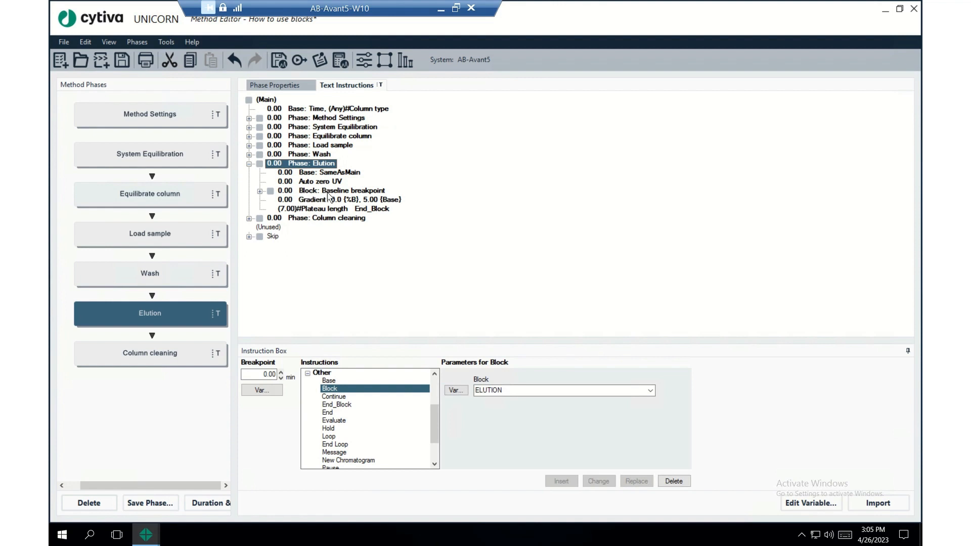
Insert a Watch instruction after Elution's Gradient line, testing UV 1 Greater than 50.0 mAU with action Start collection, and expand its block
{"action": "left_click", "coordinate": [312, 199]}
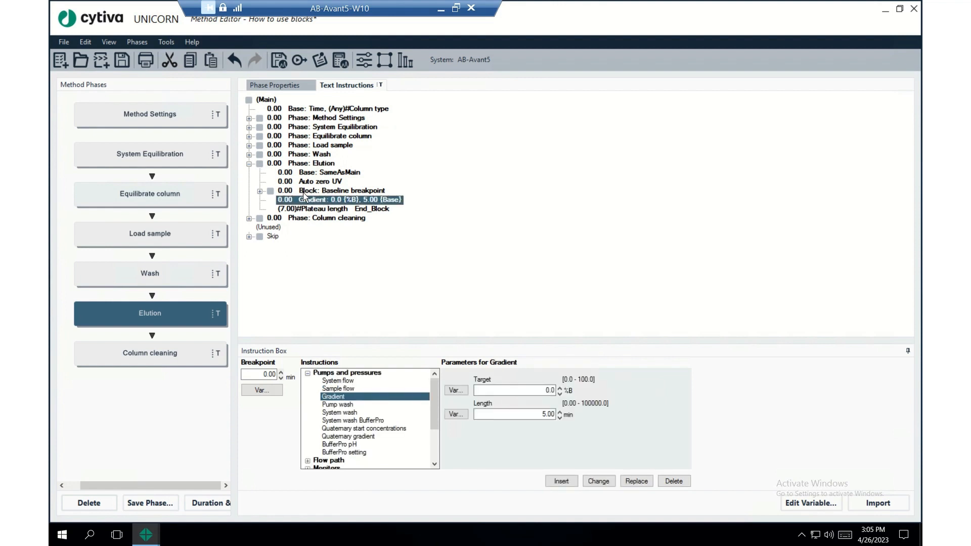
{"action": "left_click", "coordinate": [308, 373]}
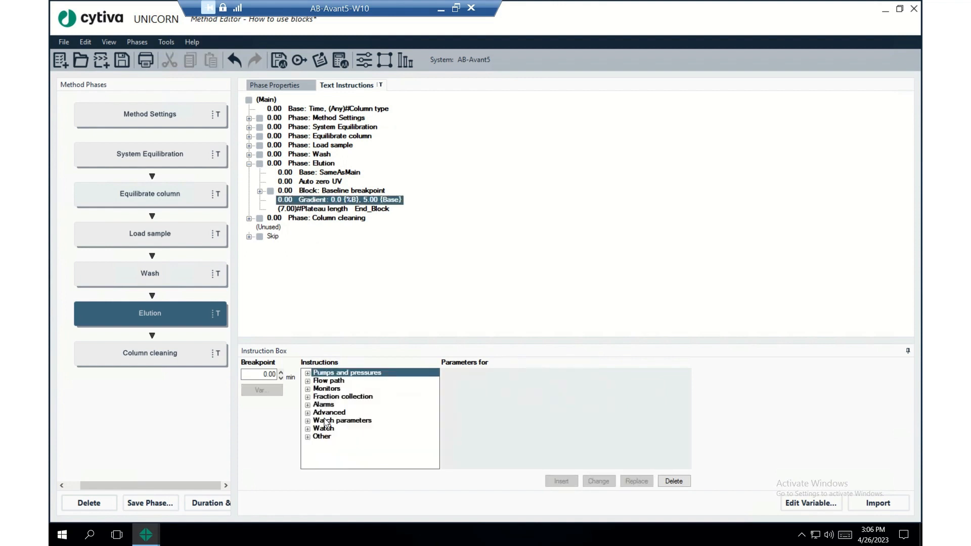
{"action": "left_click", "coordinate": [308, 429]}
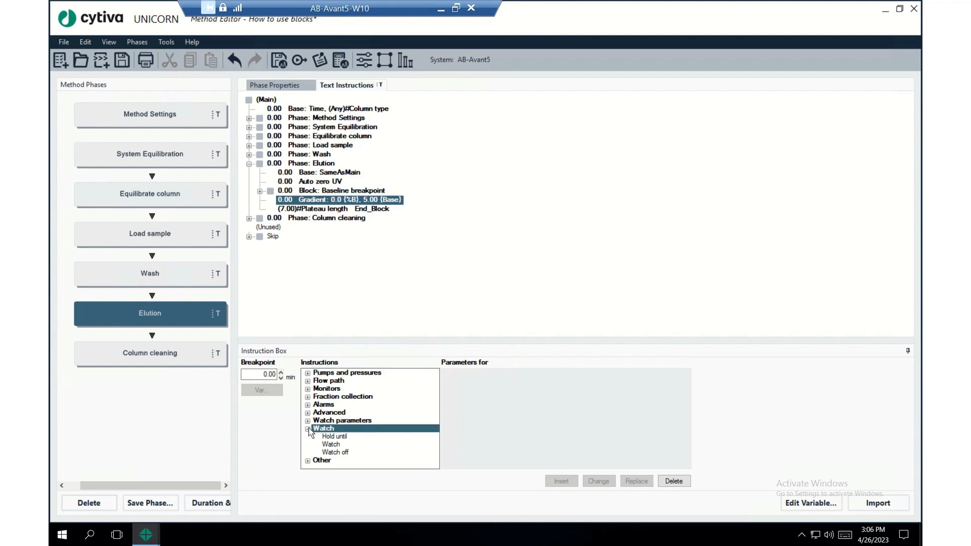
{"action": "left_click", "coordinate": [353, 445]}
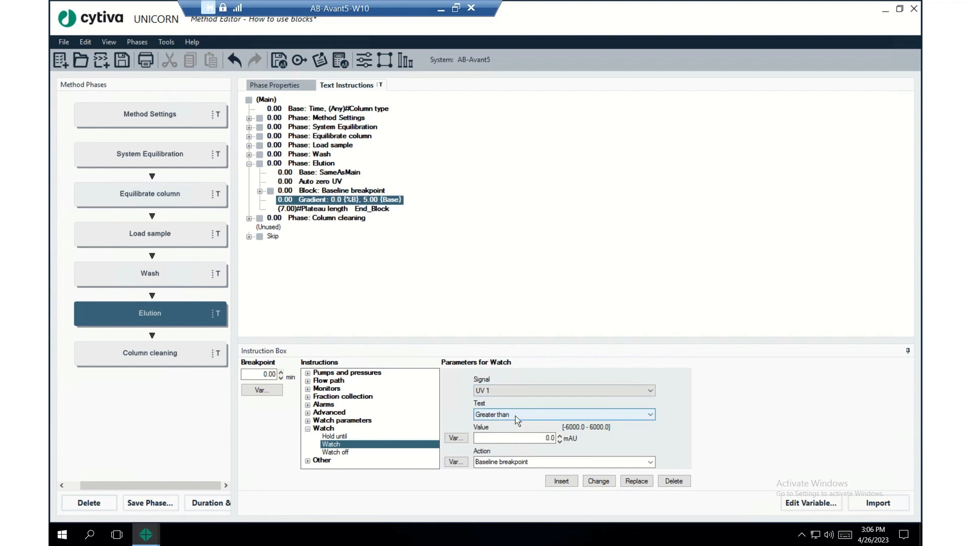
{"action": "left_click", "coordinate": [536, 439]}
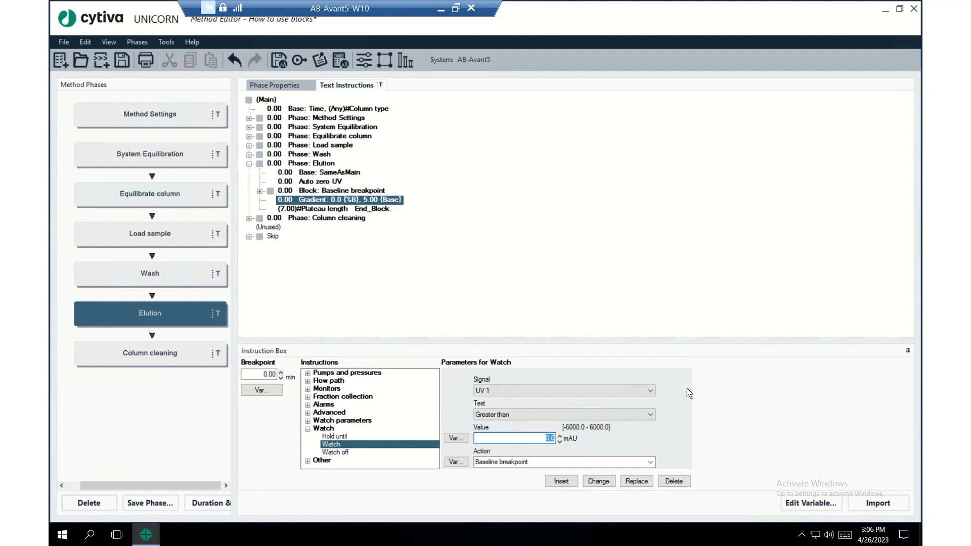
{"action": "type", "text": "50.0"}
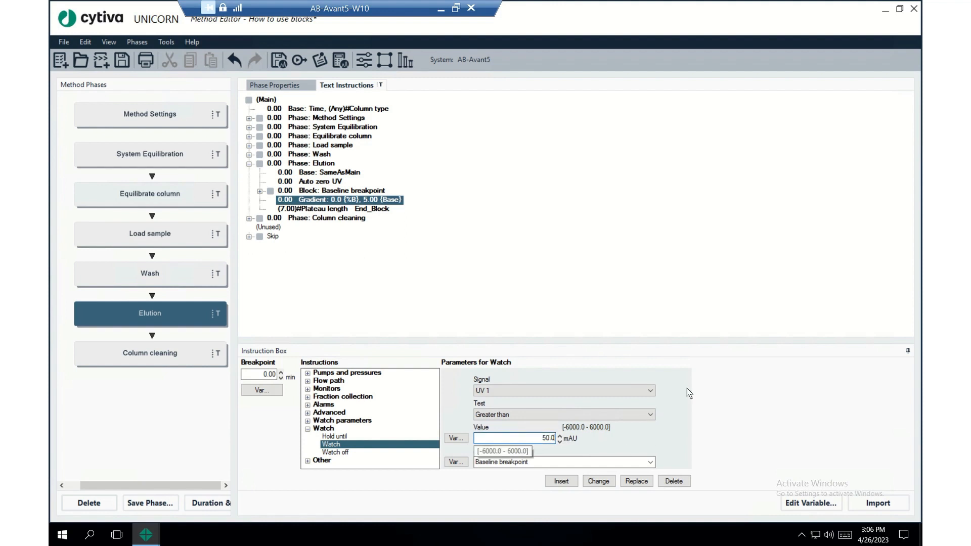
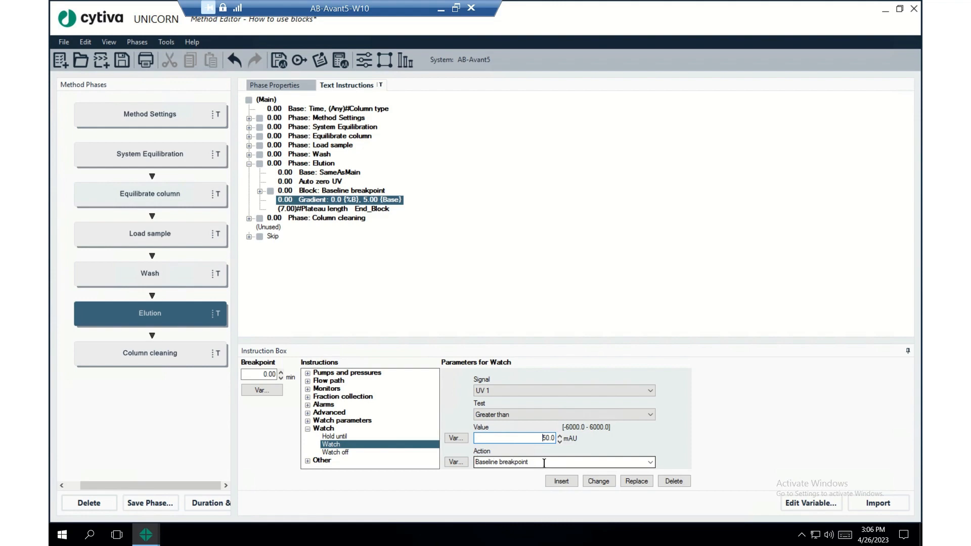
{"action": "left_click", "coordinate": [651, 463]}
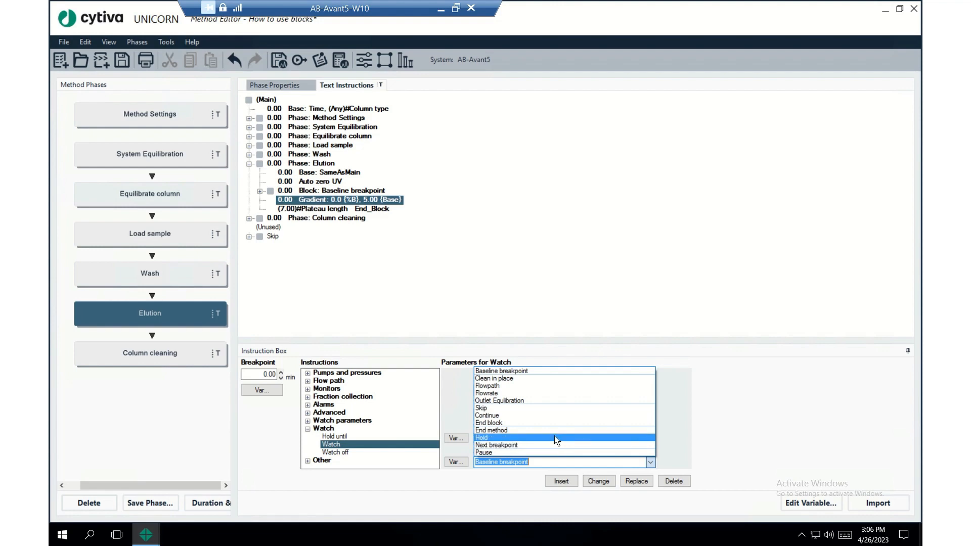
{"action": "left_click", "coordinate": [704, 417]}
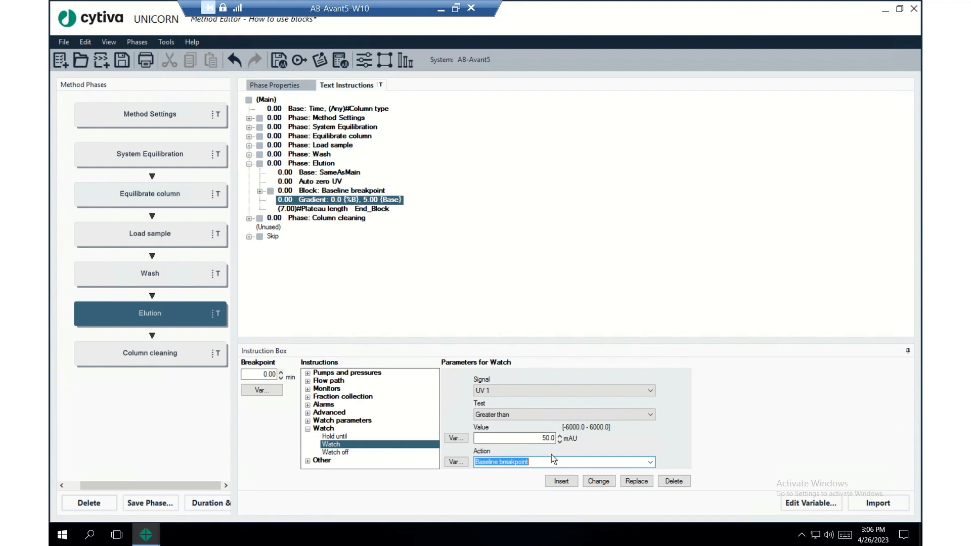
{"action": "type", "text": "Start collection"}
{"action": "left_click", "coordinate": [564, 483]}
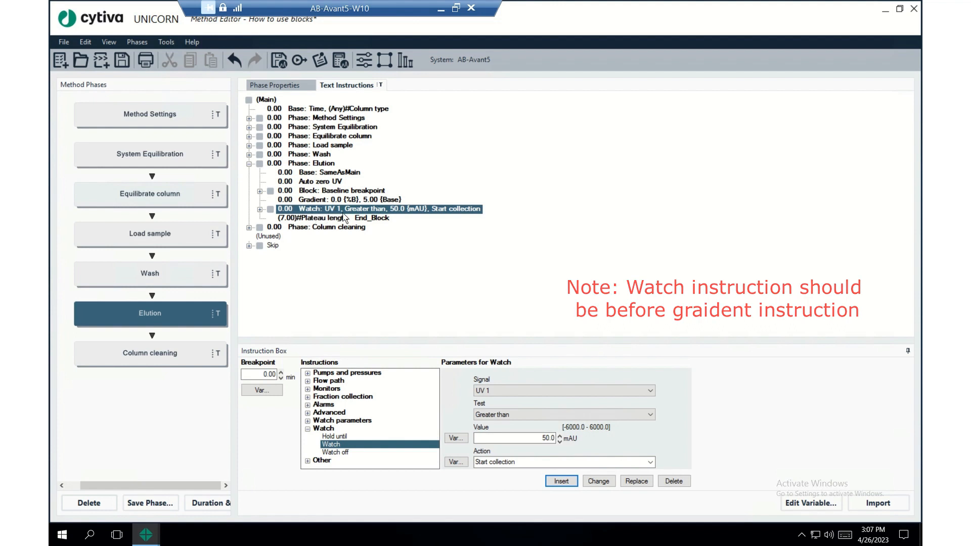
{"action": "left_click", "coordinate": [260, 209]}
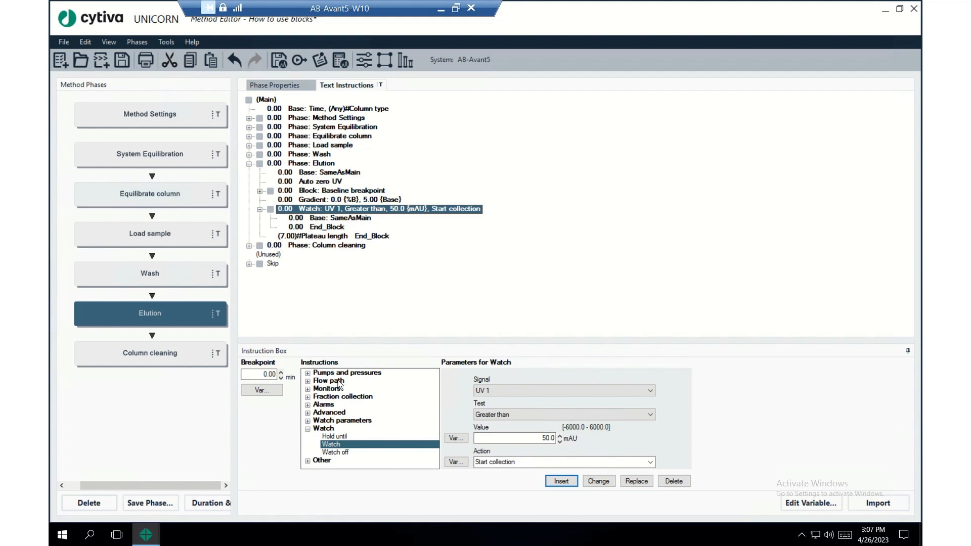
Insert an Outlet valve instruction with position Out 2 directly after the Watch block in the Elution phase
{"action": "left_click", "coordinate": [307, 429]}
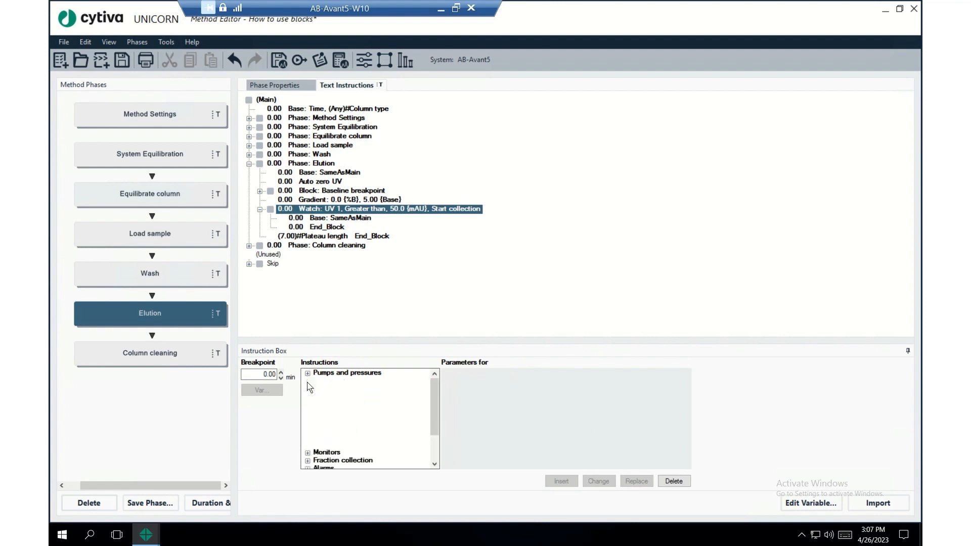
{"action": "left_click", "coordinate": [308, 381]}
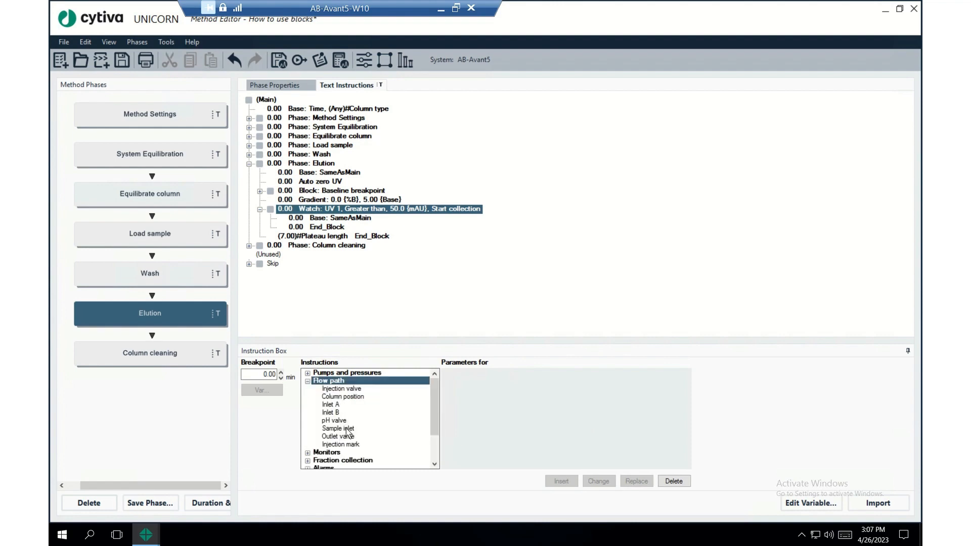
{"action": "left_click", "coordinate": [347, 437]}
{"action": "left_click", "coordinate": [505, 392]}
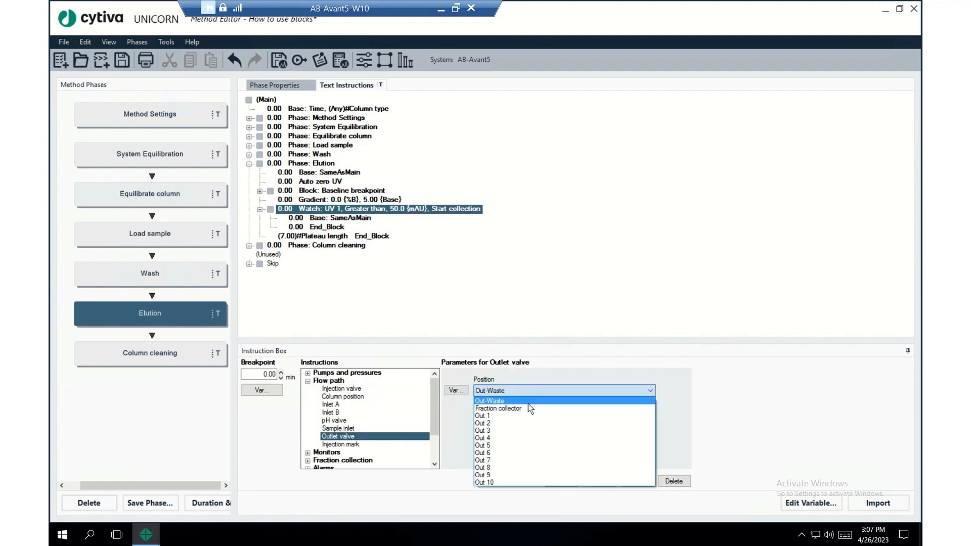
{"action": "left_click", "coordinate": [526, 424]}
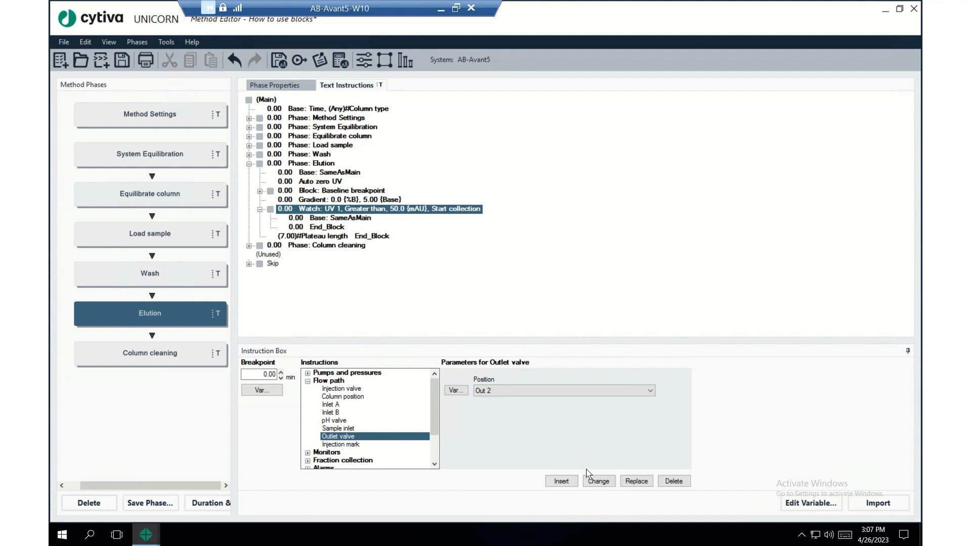
{"action": "left_click", "coordinate": [569, 483]}
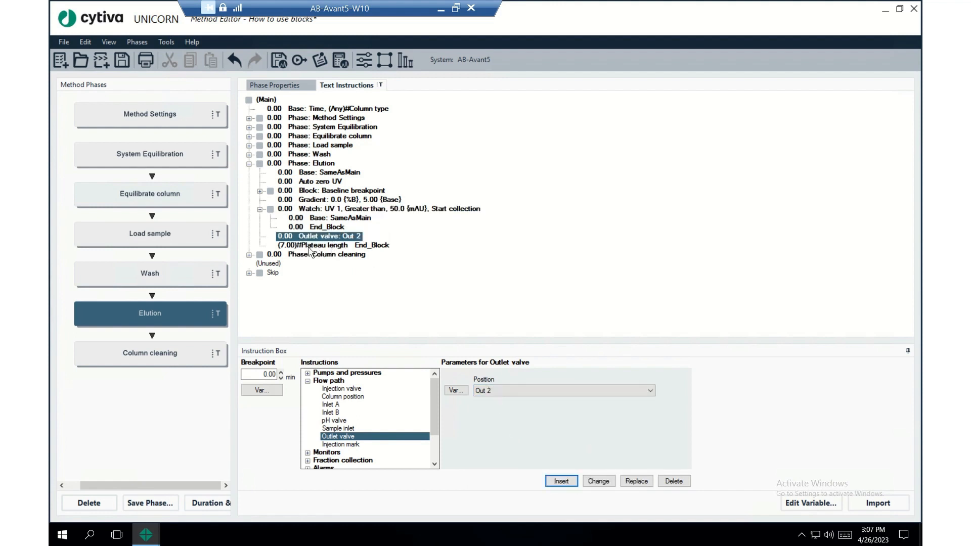
Delete the Outlet valve instruction placed outside the Watch block
{"action": "left_click", "coordinate": [284, 238]}
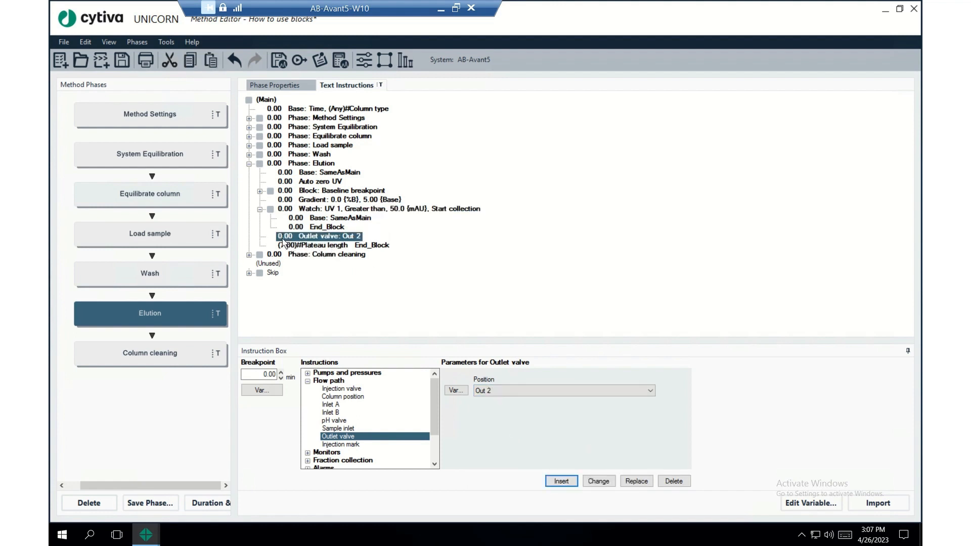
{"action": "right_click", "coordinate": [284, 241]}
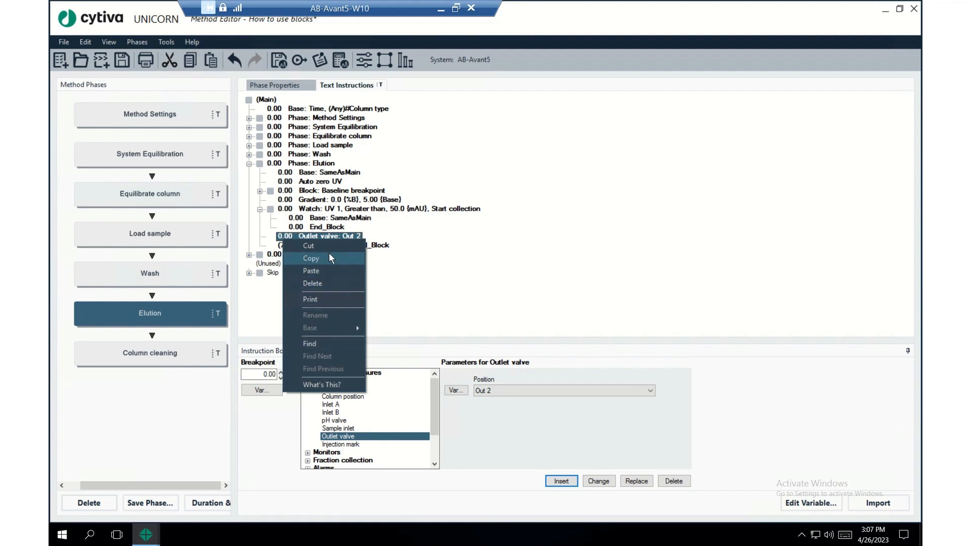
{"action": "left_click", "coordinate": [331, 282]}
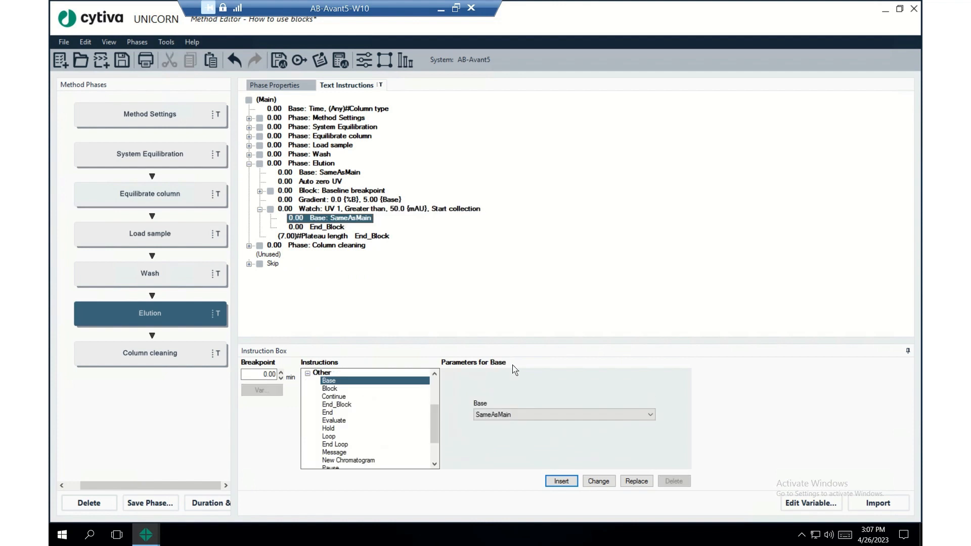
Insert an Outlet valve instruction with position Out 2 after the Base line inside the Start collection Watch block
{"action": "left_click", "coordinate": [308, 374]}
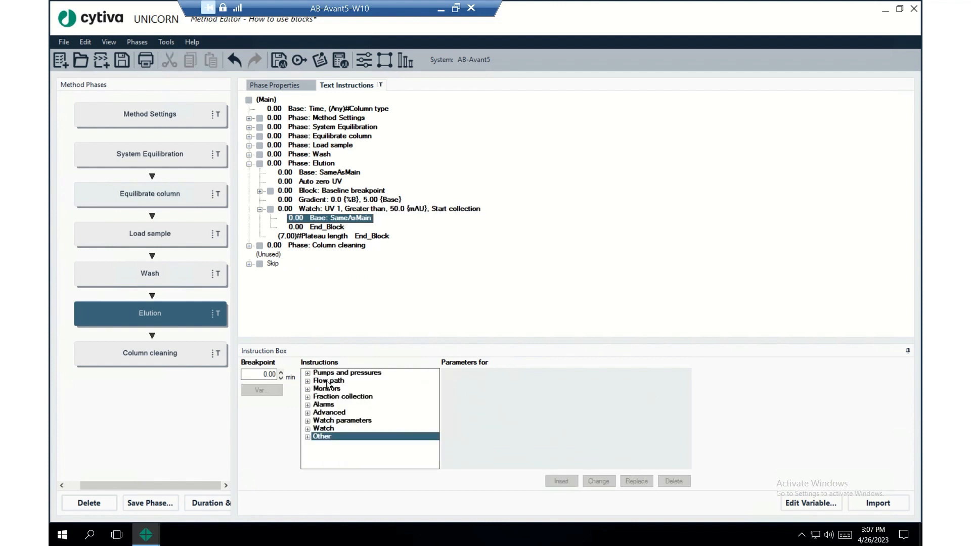
{"action": "left_click", "coordinate": [327, 383]}
{"action": "left_click", "coordinate": [308, 381]}
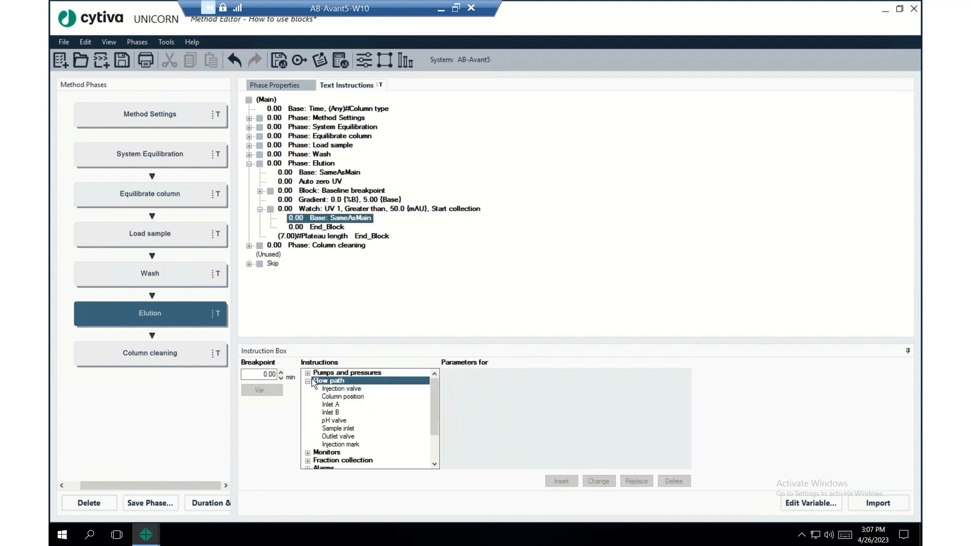
{"action": "left_click", "coordinate": [349, 437]}
{"action": "left_click", "coordinate": [647, 390]}
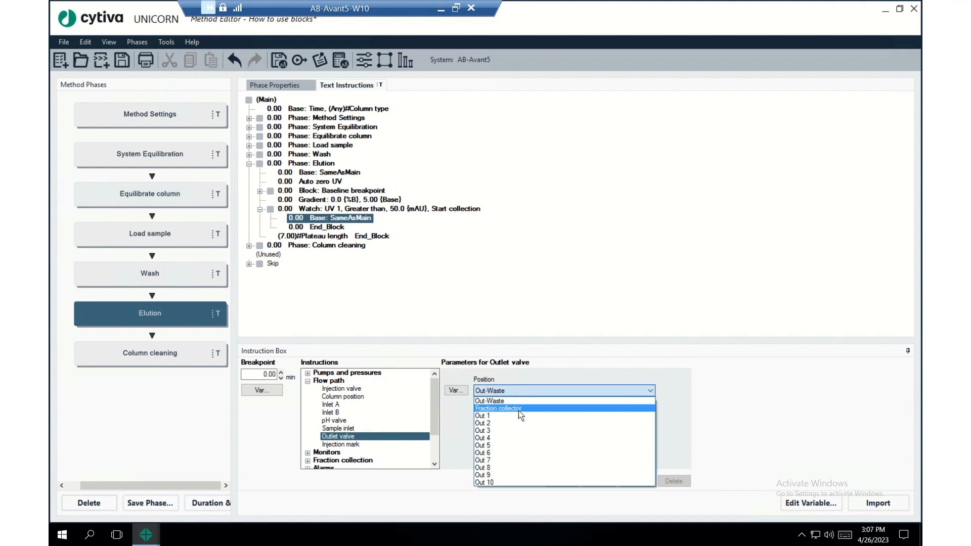
{"action": "left_click", "coordinate": [514, 424]}
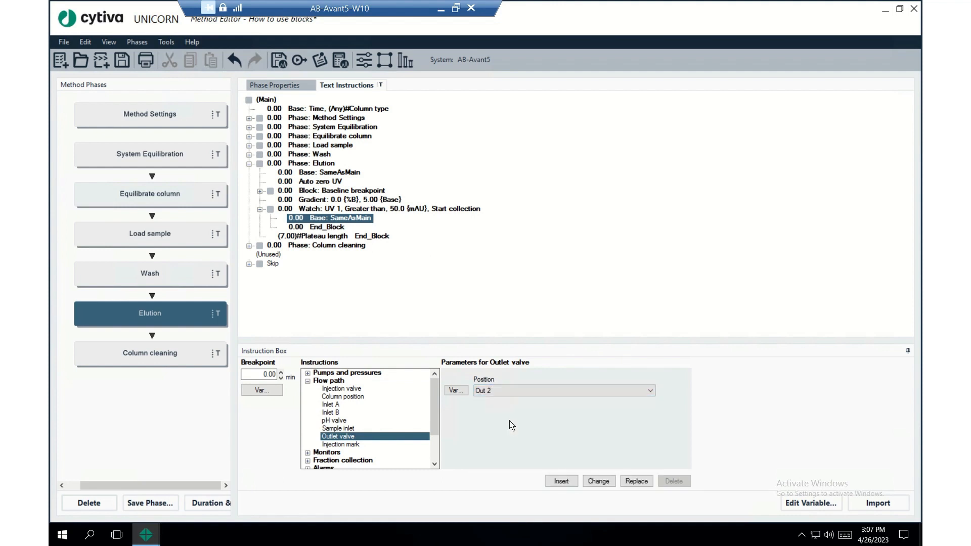
{"action": "left_click", "coordinate": [560, 482]}
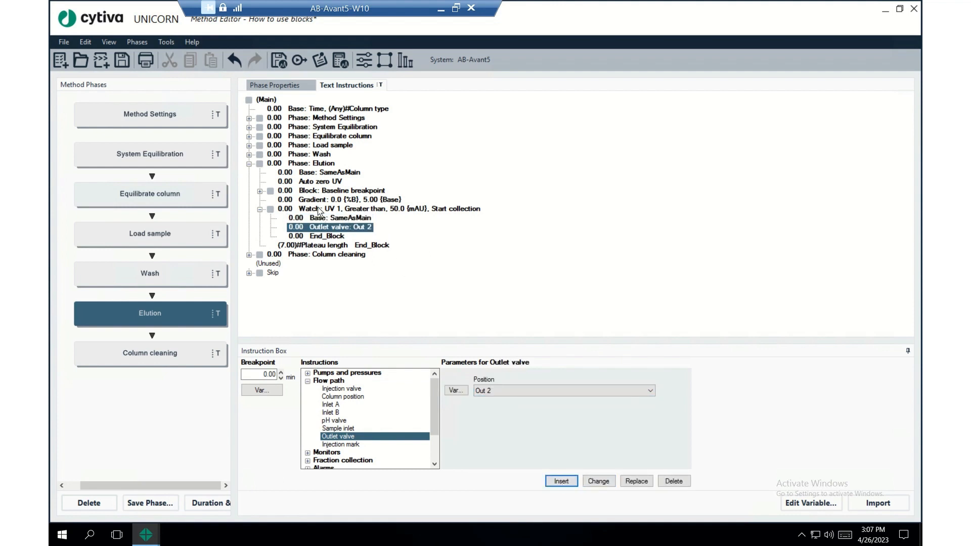
{"action": "left_click", "coordinate": [358, 211]}
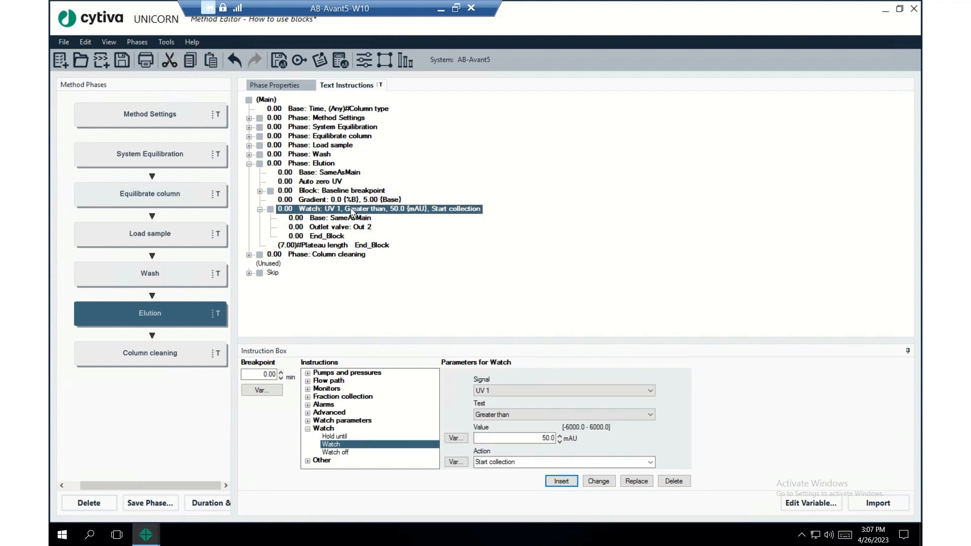
{"action": "left_click", "coordinate": [328, 228]}
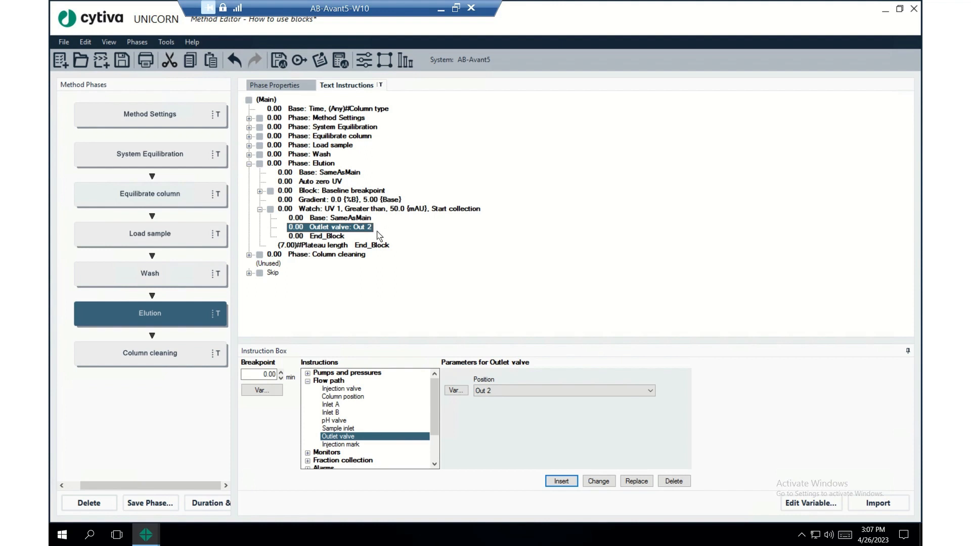
Insert a Watch instruction after Outlet valve Out 2 in the Start collection block, testing UV 1 Less than 50.0 mAU with action Stop collection
{"action": "left_click", "coordinate": [308, 389]}
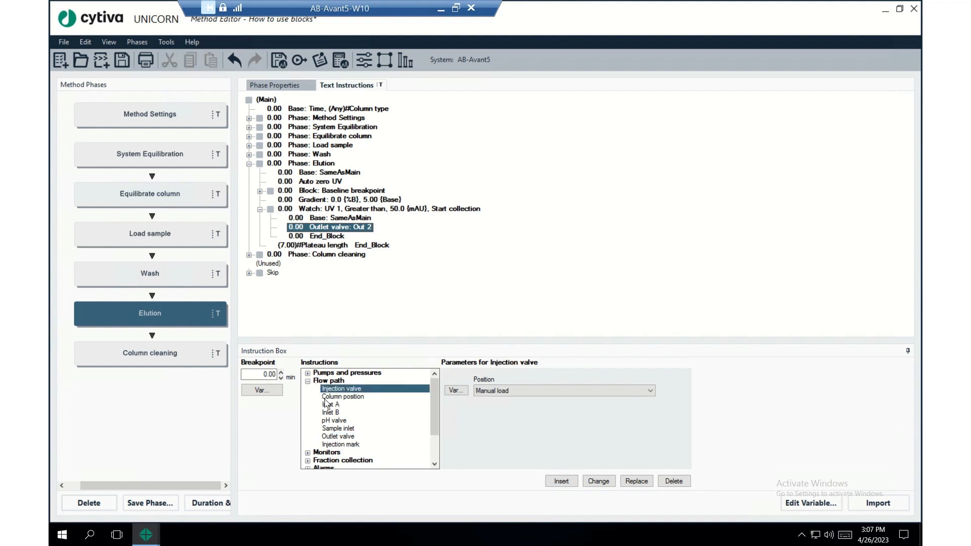
{"action": "left_click", "coordinate": [308, 381]}
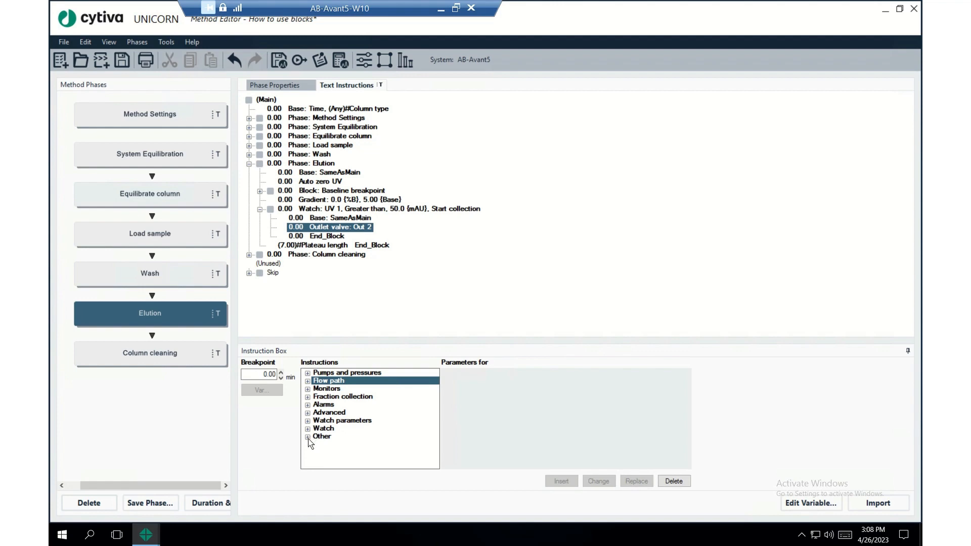
{"action": "left_click", "coordinate": [309, 438]}
{"action": "left_click", "coordinate": [308, 376]}
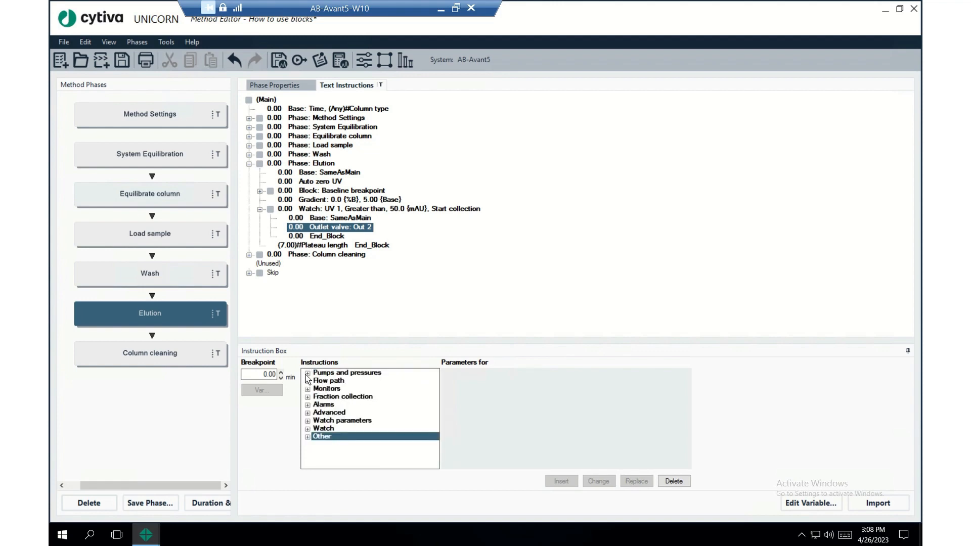
{"action": "left_click", "coordinate": [308, 429]}
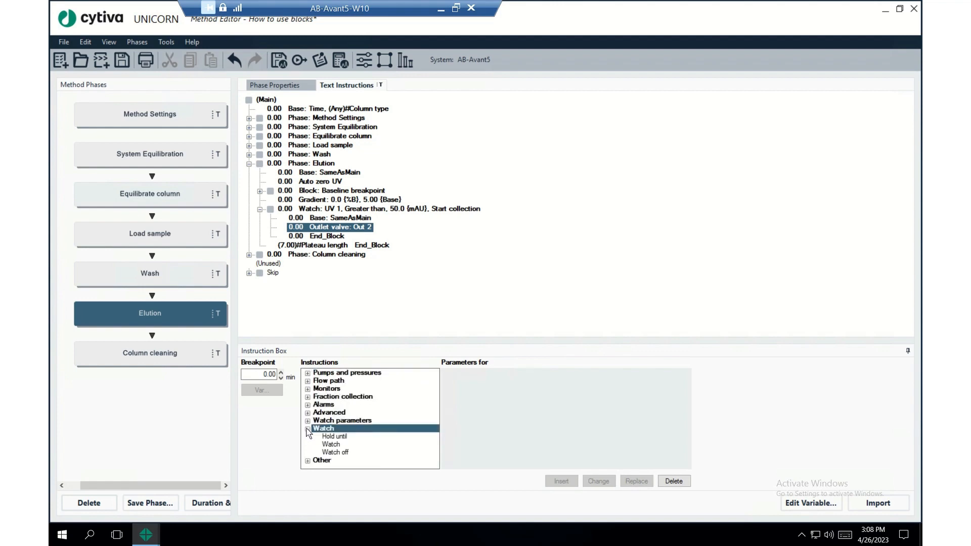
{"action": "left_click", "coordinate": [332, 445]}
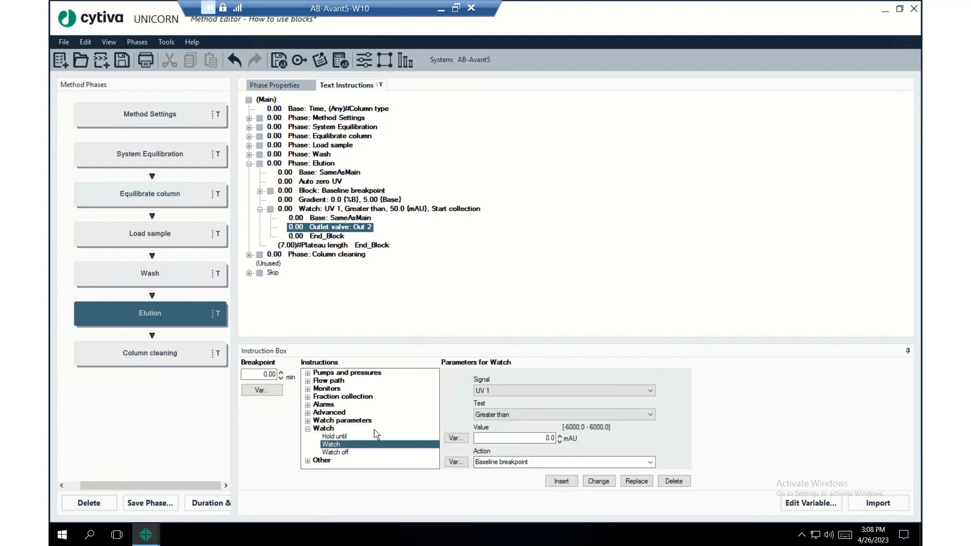
{"action": "left_click", "coordinate": [507, 418]}
{"action": "left_click", "coordinate": [503, 441]}
{"action": "left_click", "coordinate": [510, 439]}
{"action": "type", "text": "50.0"}
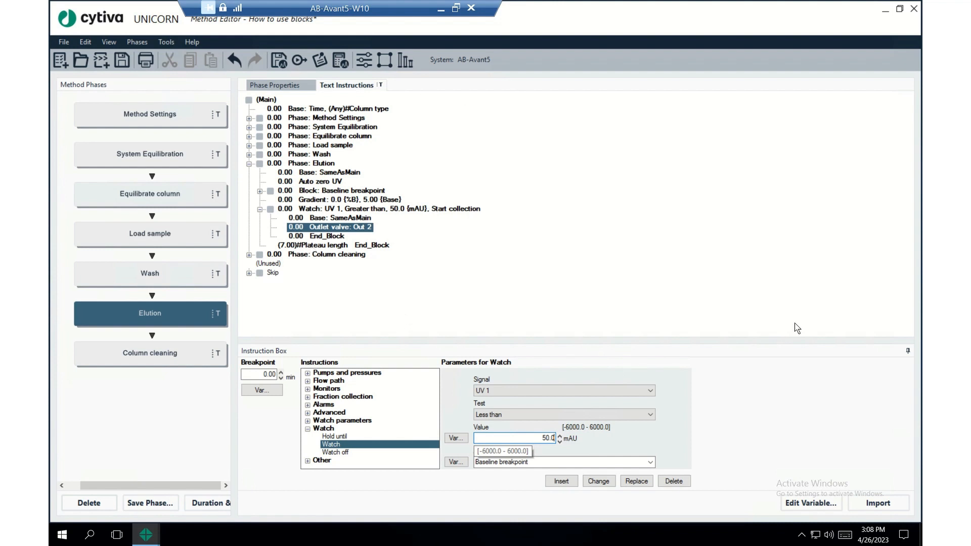
{"action": "left_click", "coordinate": [548, 463]}
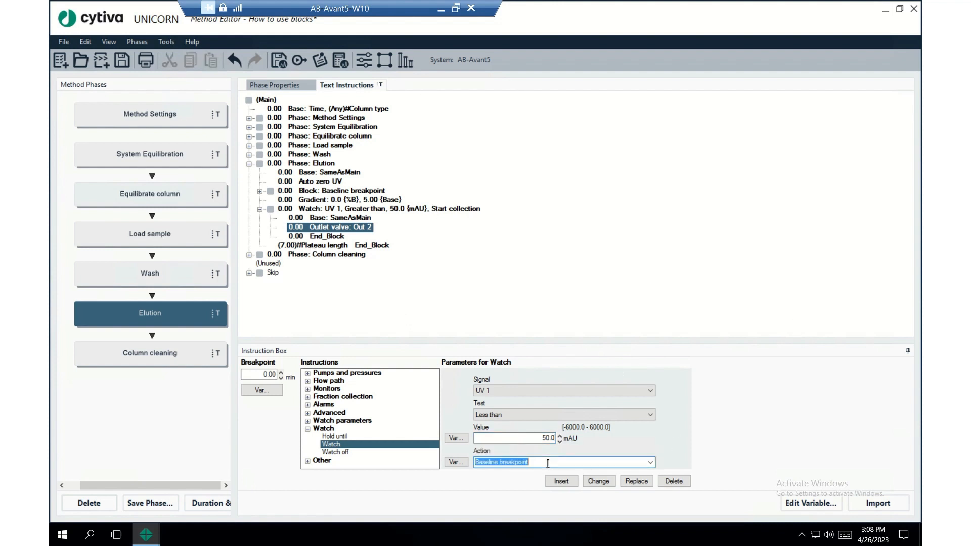
{"action": "type", "text": "Stop collection"}
{"action": "left_click", "coordinate": [564, 481]}
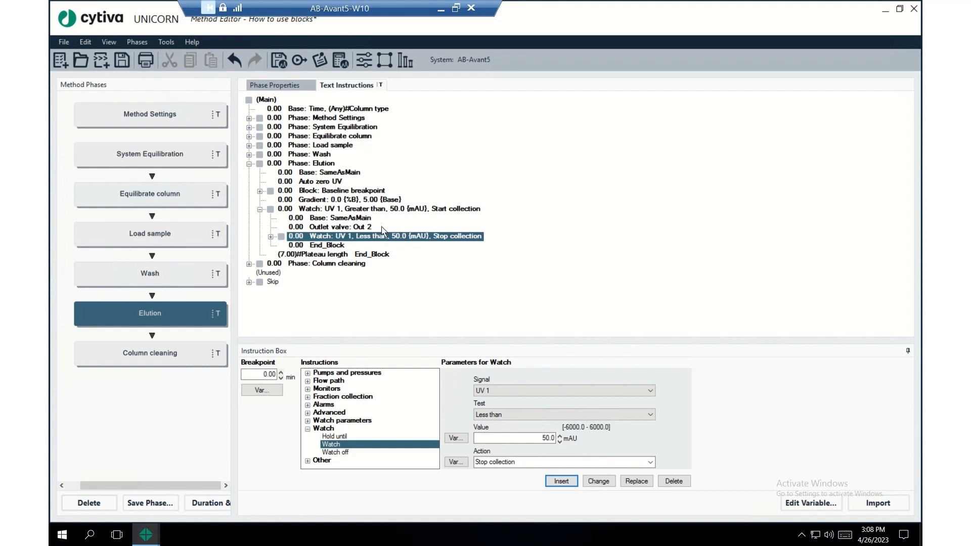
Insert an Outlet valve instruction with position Out-Waste after the Base line inside the Stop collection Watch block, and collapse the Start collection block
{"action": "left_click", "coordinate": [271, 237]}
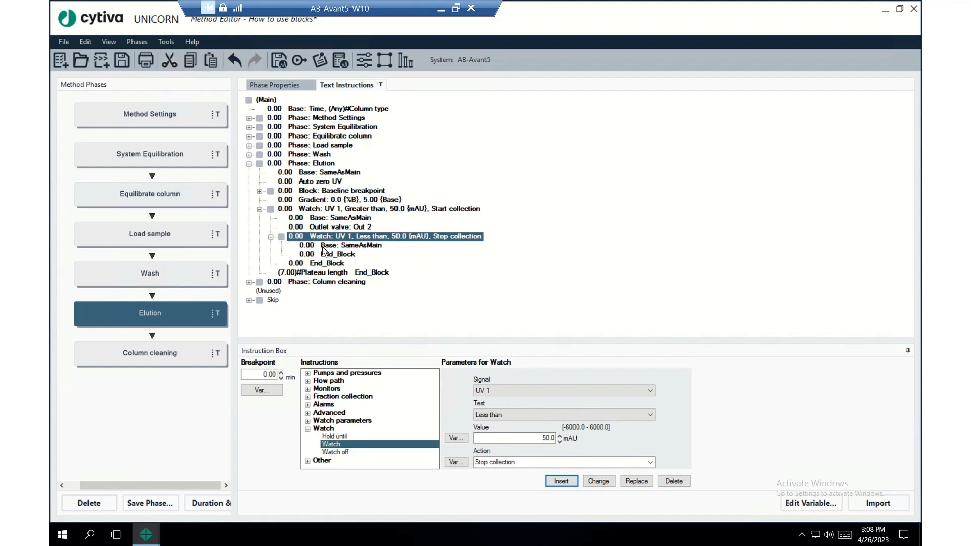
{"action": "left_click", "coordinate": [324, 246]}
{"action": "left_click", "coordinate": [308, 373]}
{"action": "left_click", "coordinate": [330, 380]}
{"action": "left_click", "coordinate": [308, 381]}
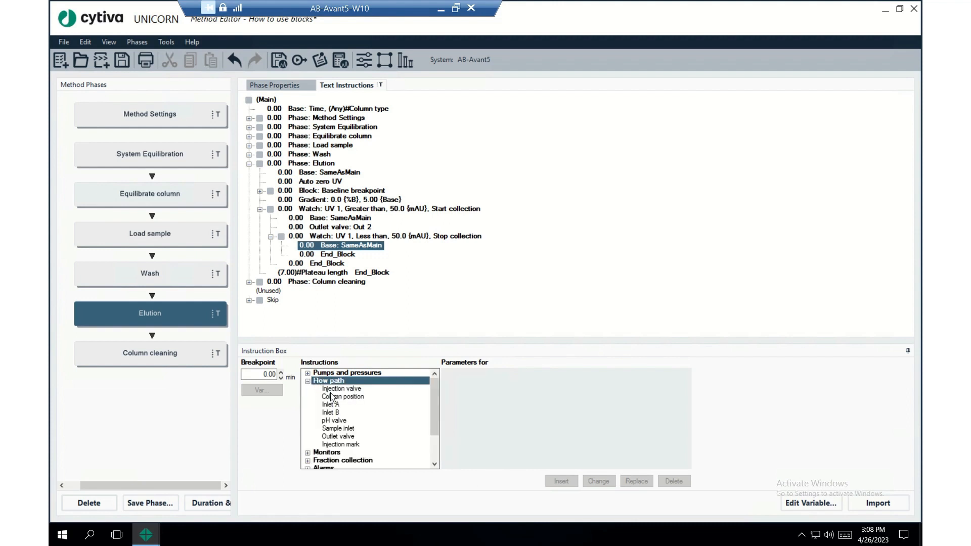
{"action": "left_click", "coordinate": [339, 437]}
{"action": "left_click", "coordinate": [525, 391]}
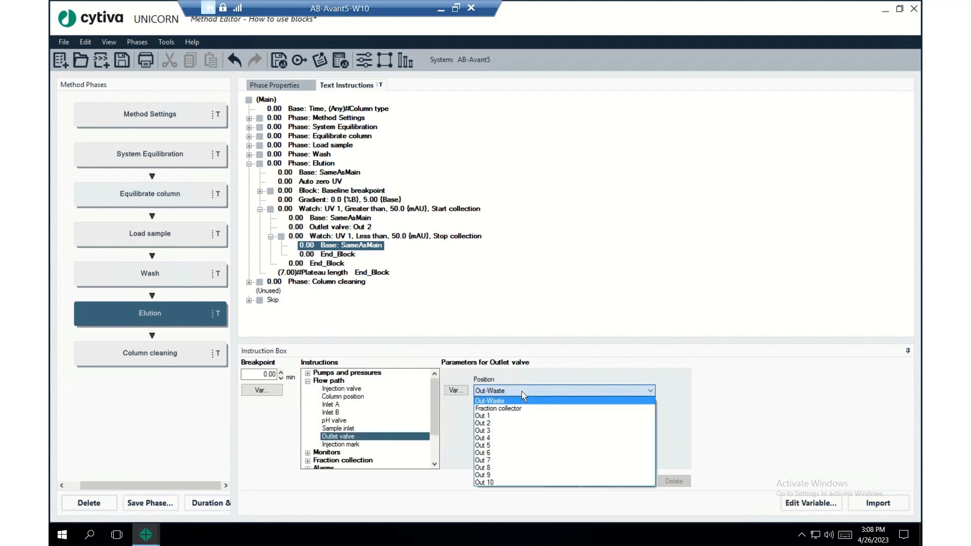
{"action": "left_click", "coordinate": [521, 408]}
{"action": "left_click", "coordinate": [519, 396]}
{"action": "left_click", "coordinate": [517, 408]}
{"action": "left_click", "coordinate": [561, 481]}
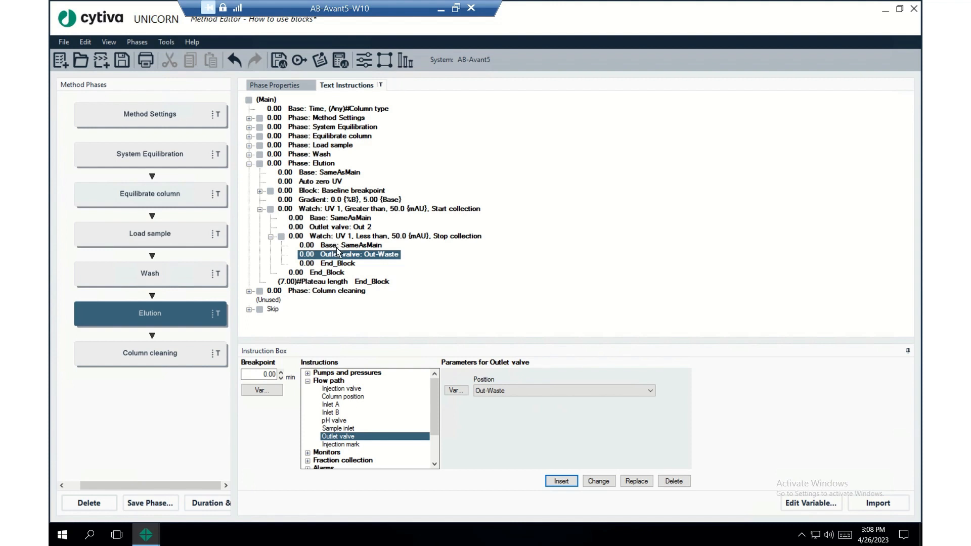
{"action": "left_click", "coordinate": [260, 210]}
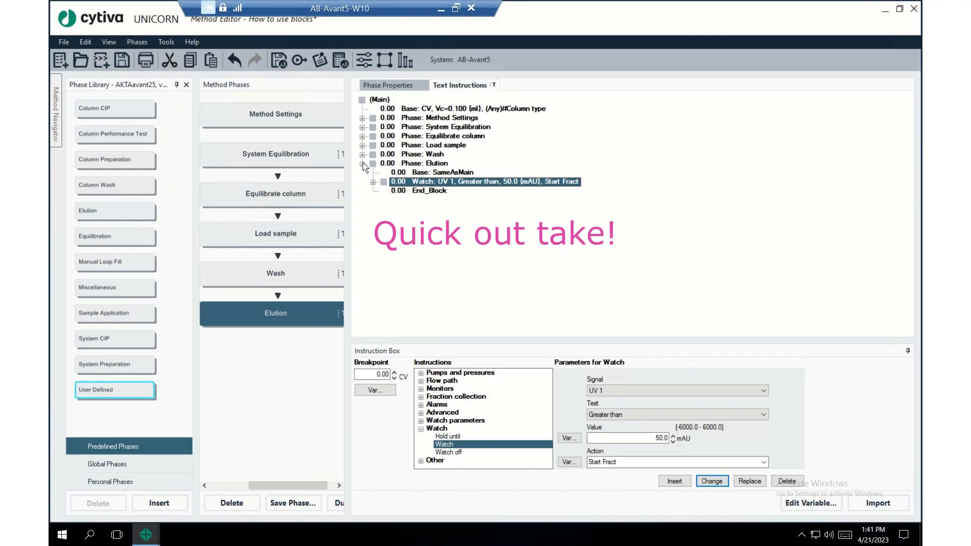
Collapse the Elution phase and select the Load sample phase in the text instructions
{"action": "left_click", "coordinate": [362, 163]}
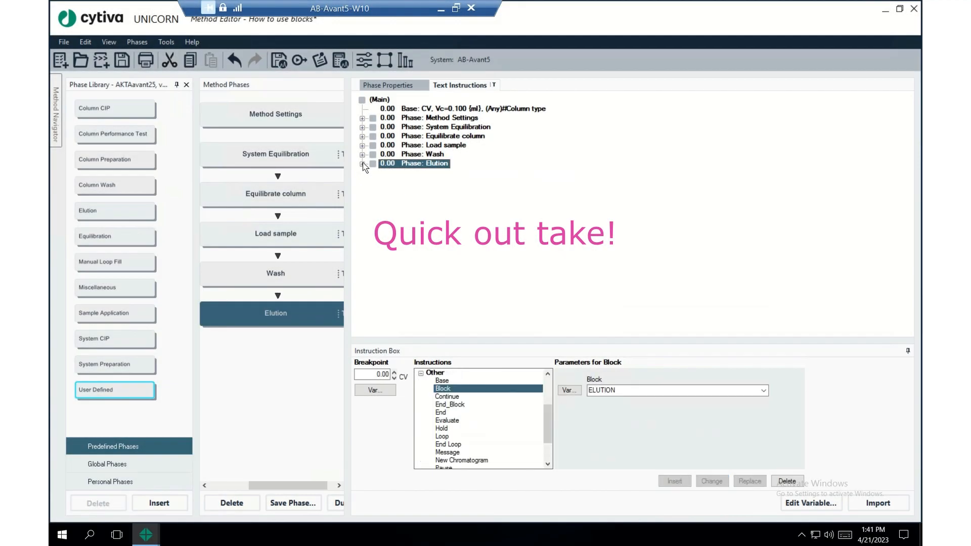
{"action": "left_click", "coordinate": [443, 146]}
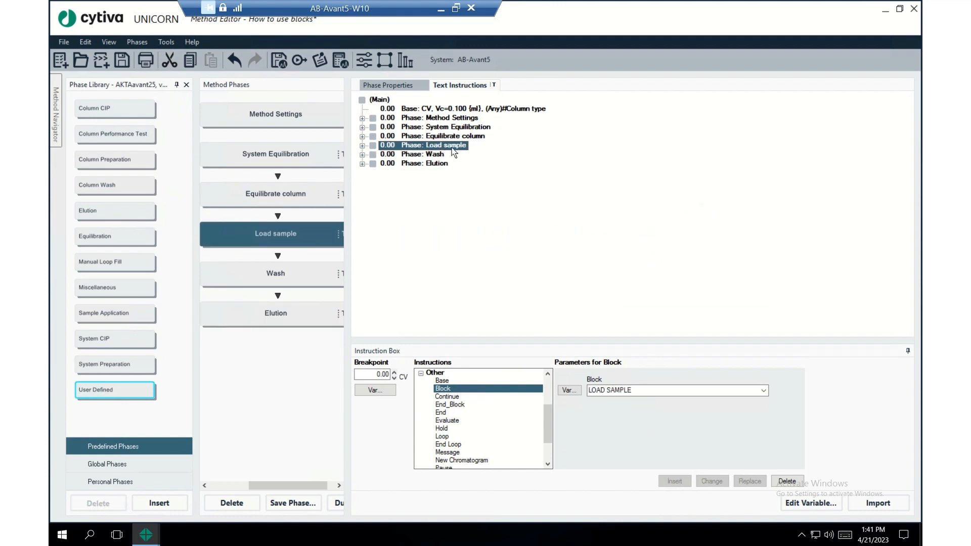